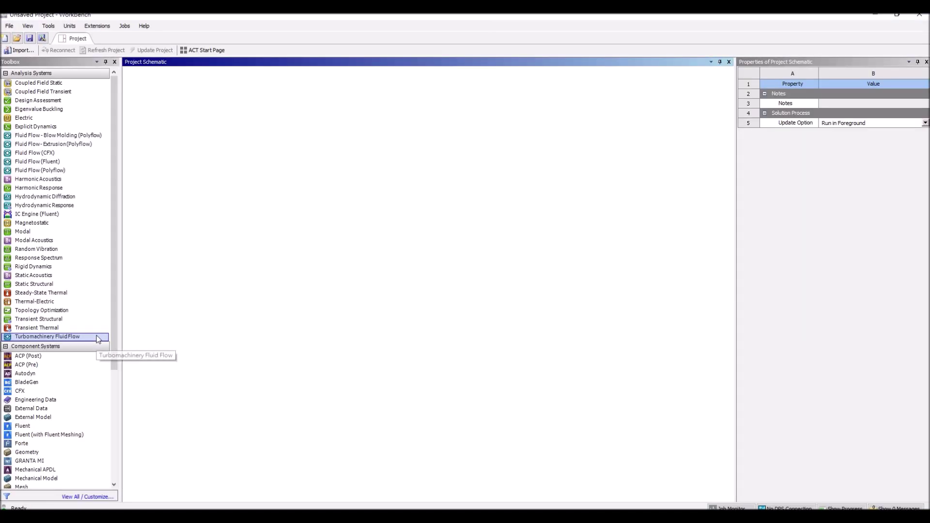
Step: Save the project to the Desktop under the file name Cover
left_click(30, 39)
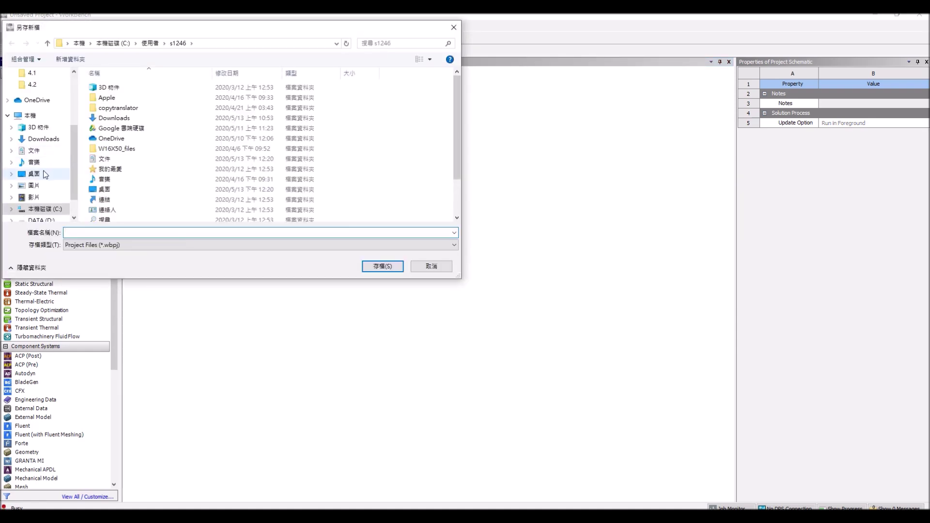
left_click(34, 174)
left_click(153, 230)
left_click(153, 232)
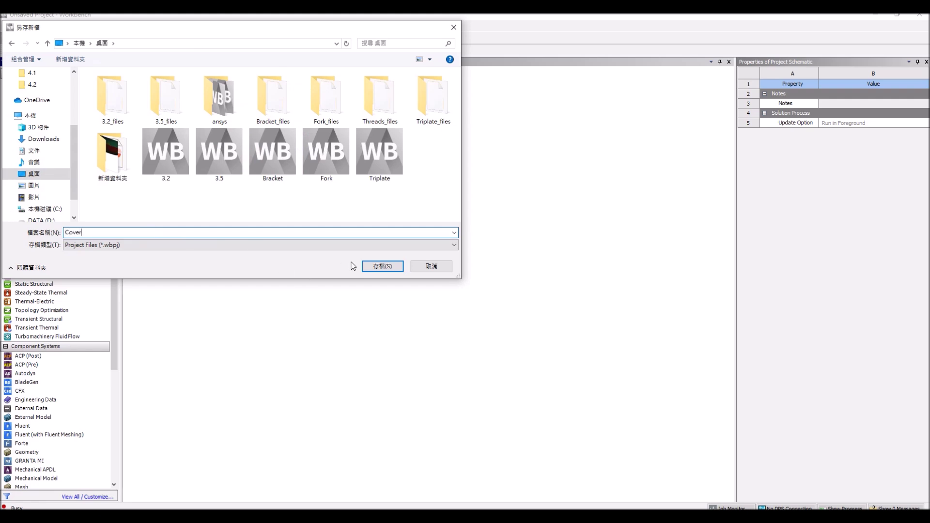
left_click(382, 266)
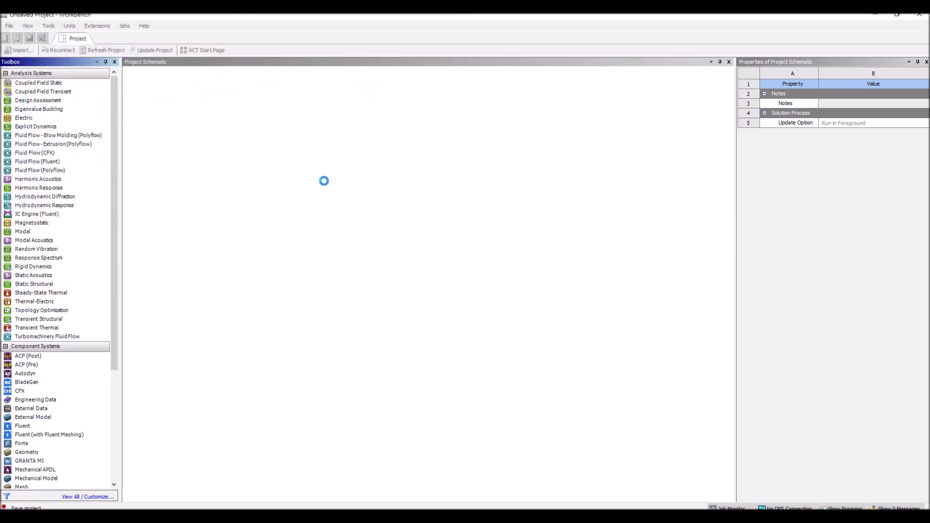
Step: Add a Static Structural analysis system to the project and open its Geometry cell in DesignModeler
left_click(39, 292)
left_click(43, 286)
double_click(45, 286)
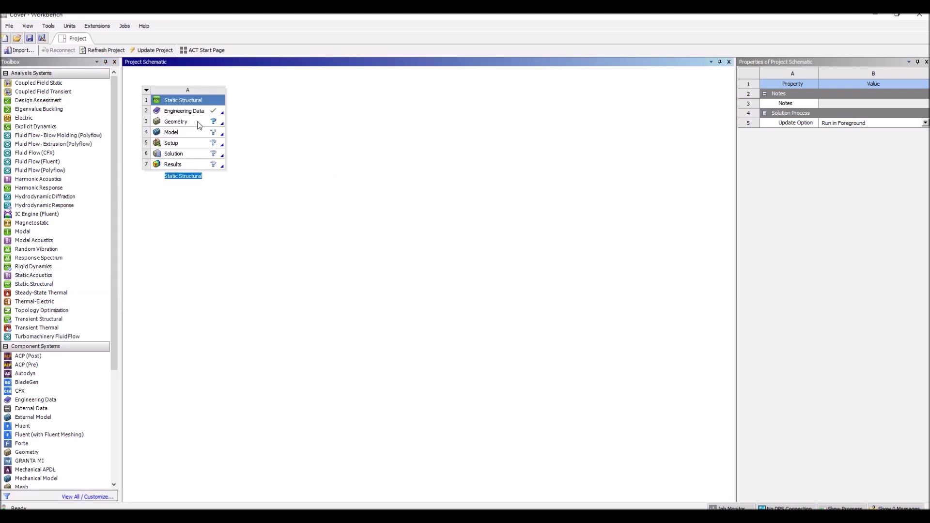
left_click(199, 125)
right_click(197, 122)
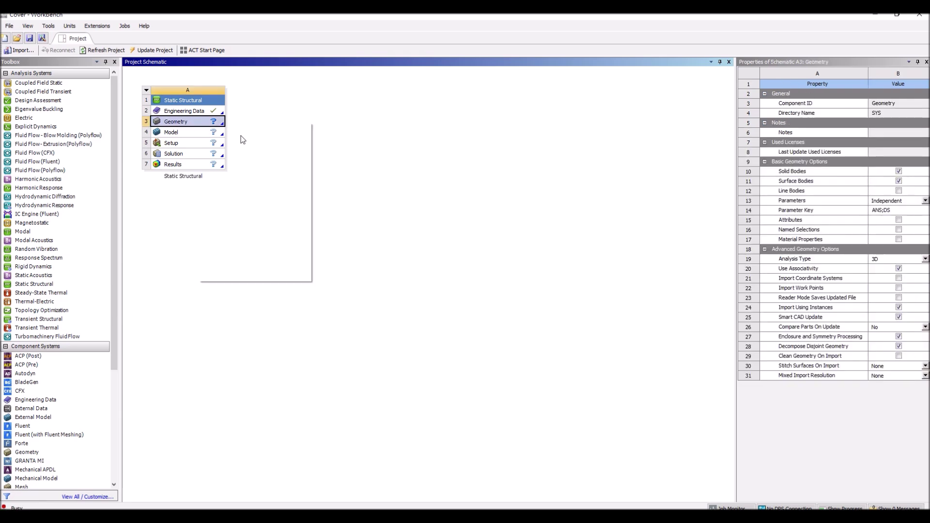
left_click(243, 139)
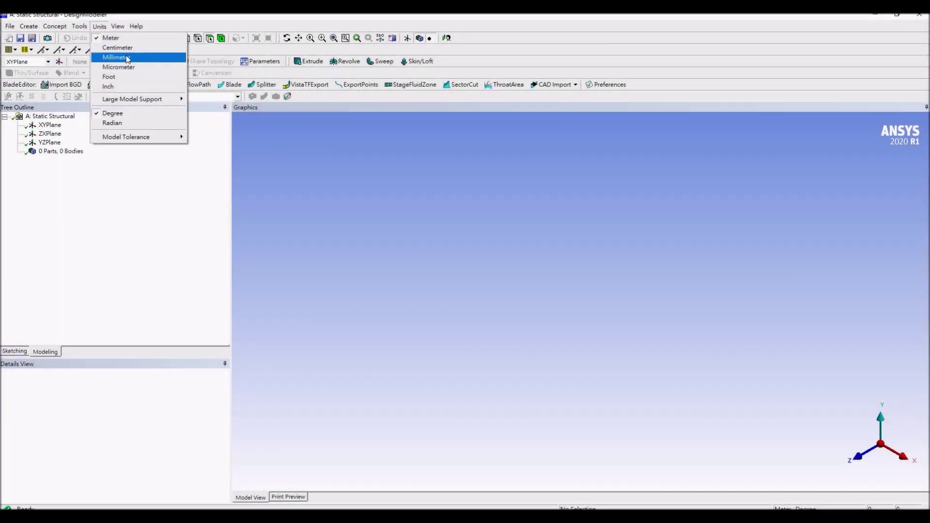
Step: Set the length unit to millimetres and create a sketch on the XY plane, viewed face-on with the plane axes displayed
left_click(128, 58)
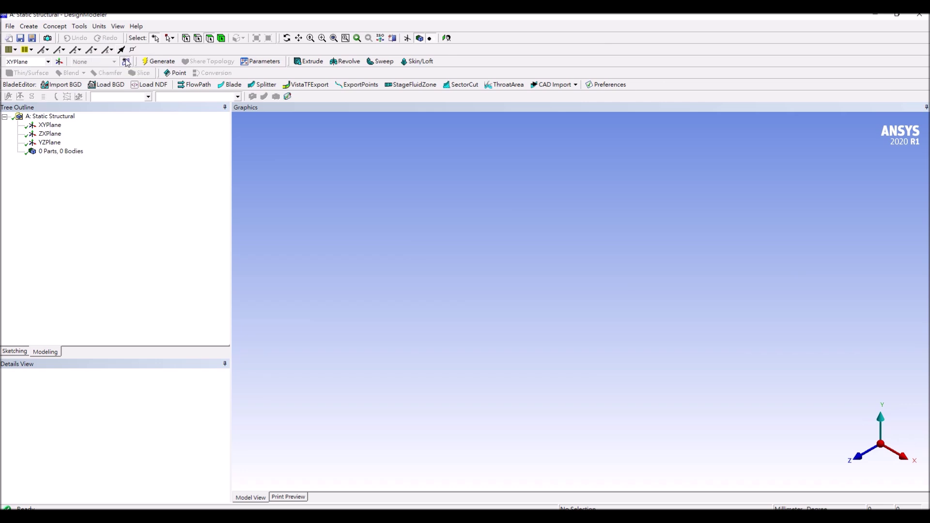
left_click(126, 62)
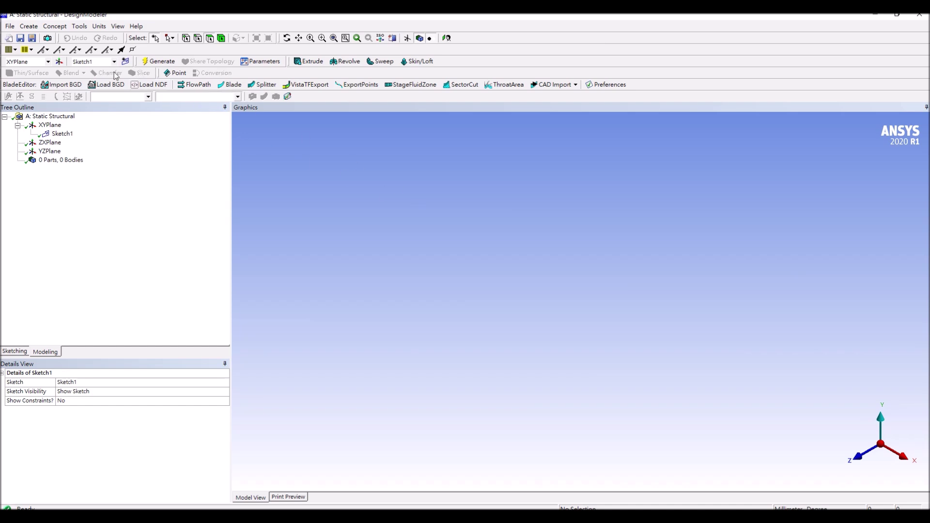
left_click(62, 134)
left_click(447, 38)
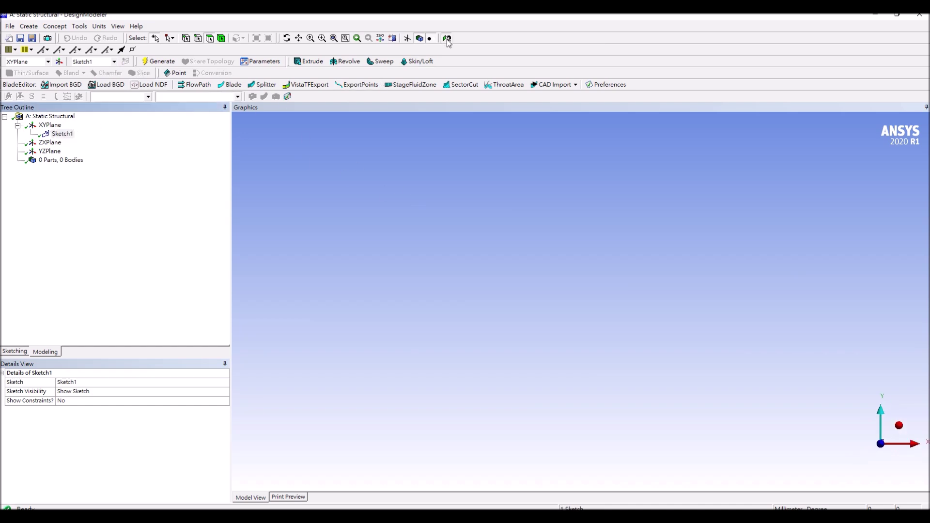
left_click(407, 38)
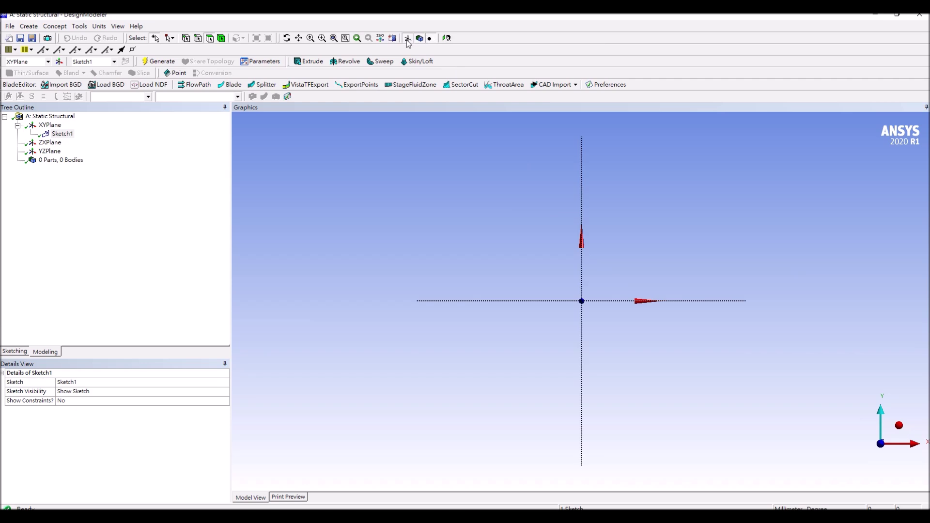
scroll(627, 286, "down", 1)
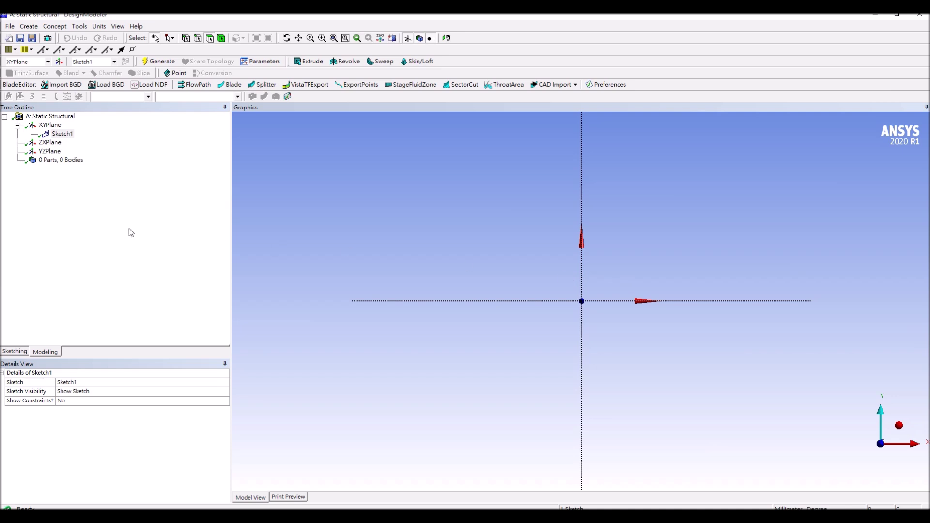
Step: Sketch a rectangle about 33 mm high around the origin
left_click(14, 351)
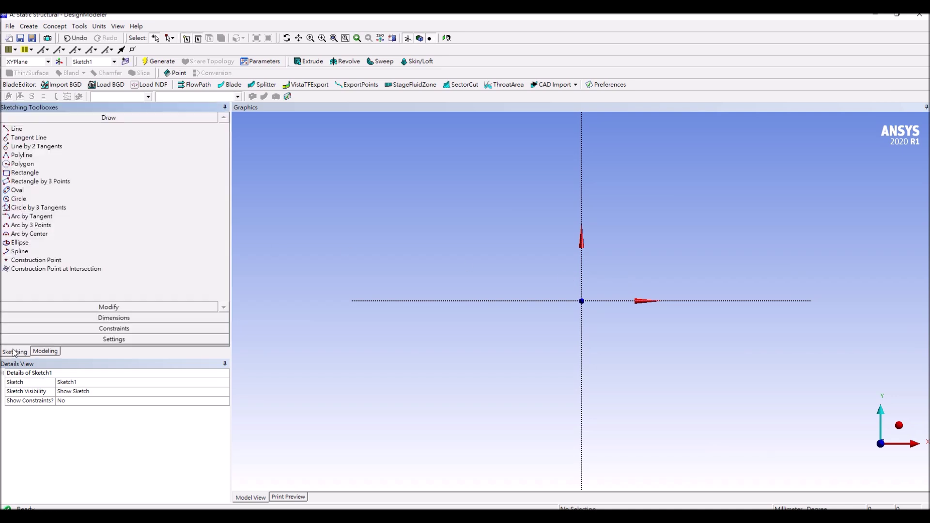
left_click(27, 173)
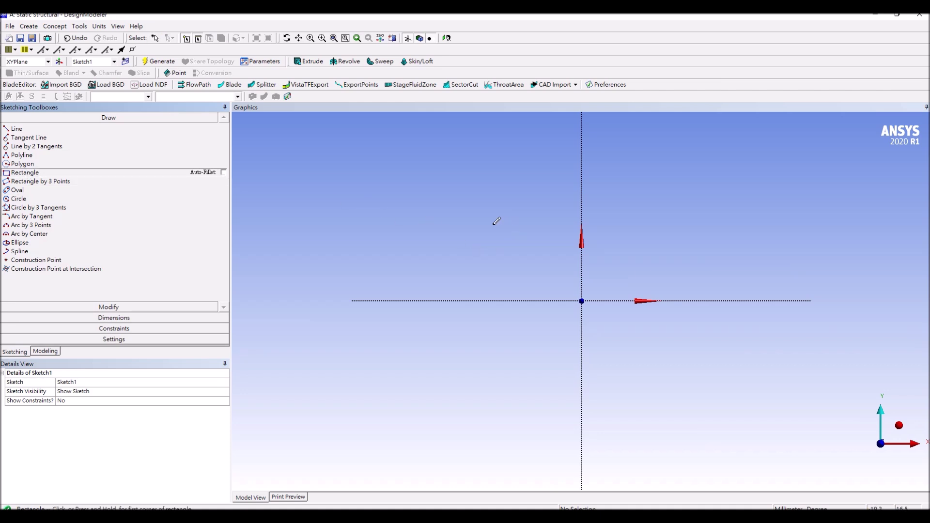
left_click(492, 231)
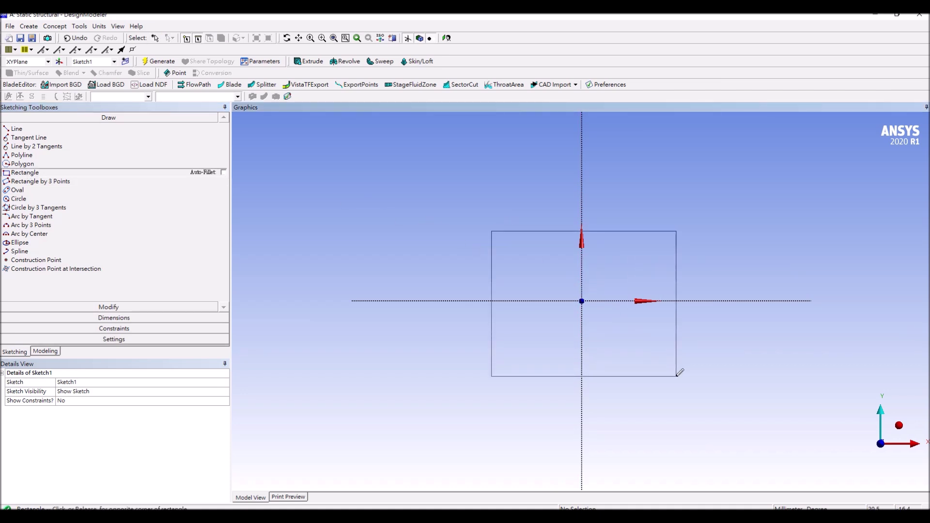
left_click(676, 377)
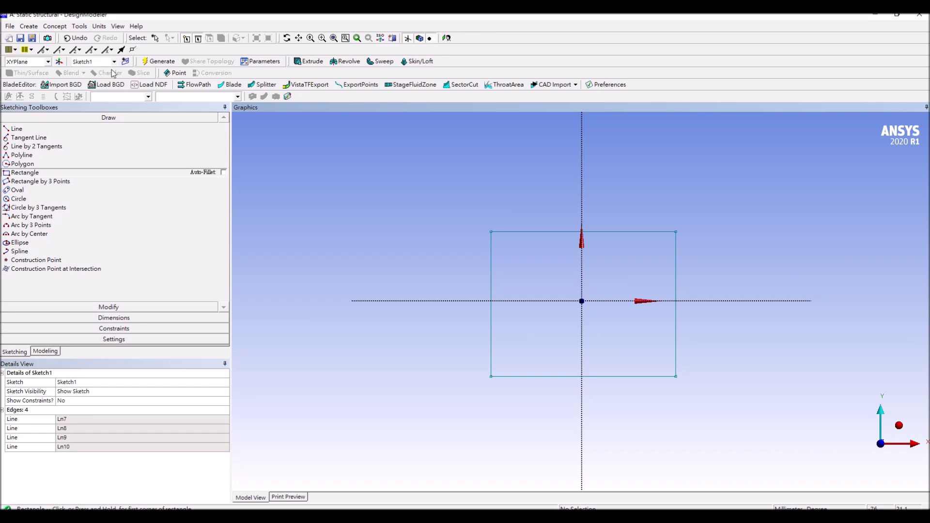
Step: Apply Symmetry constraints to the rectangle's opposite edges about the vertical and horizontal axes
left_click(78, 329)
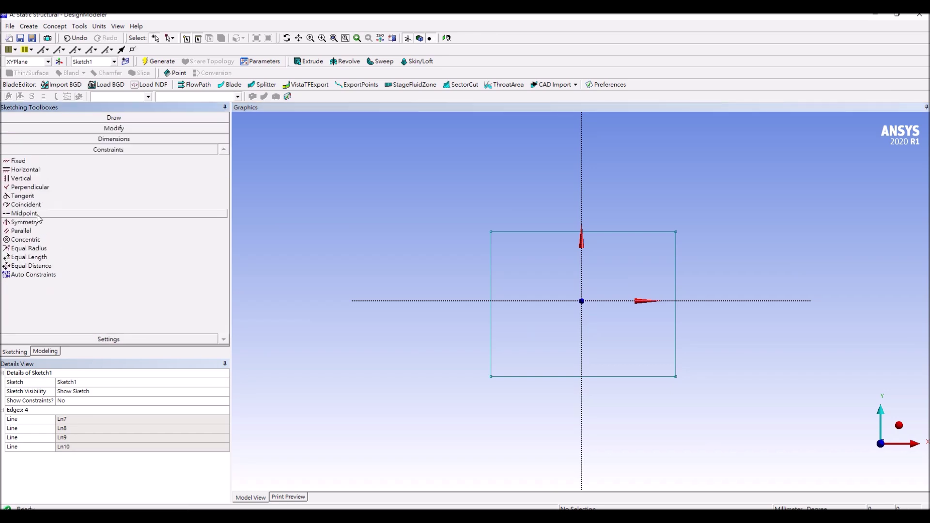
left_click(34, 222)
left_click(582, 272)
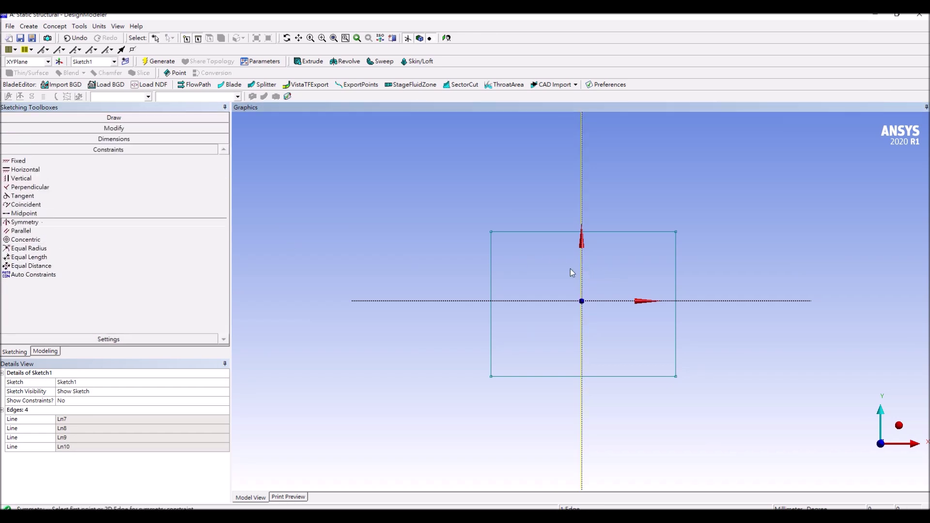
left_click(491, 267)
left_click(677, 268)
right_click(631, 264)
left_click(645, 270)
left_click(621, 301)
left_click(630, 232)
left_click(622, 377)
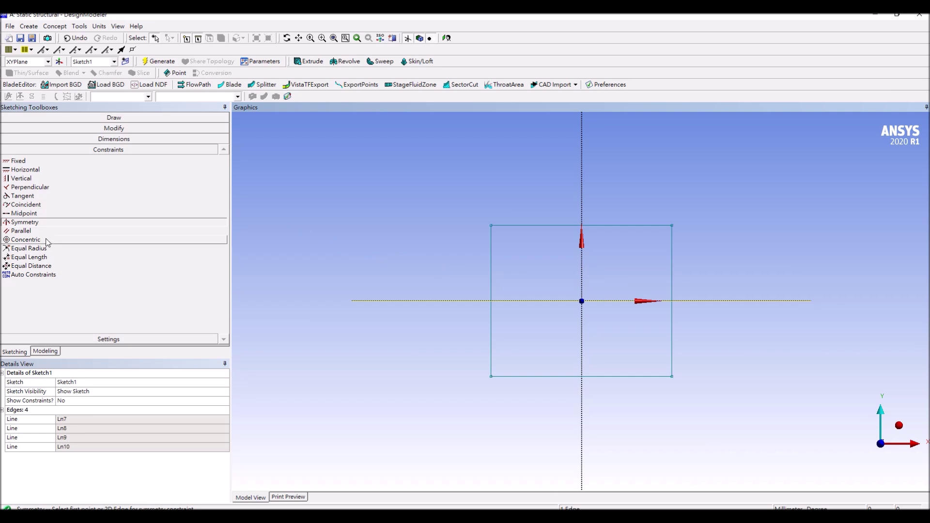
Step: Apply an Equal Length constraint to the rectangle's left and right edges
left_click(63, 258)
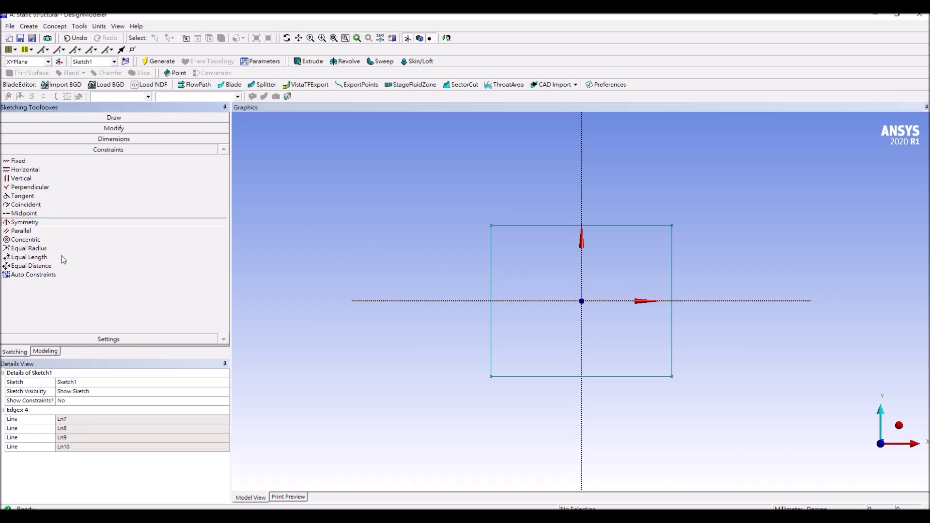
left_click(493, 263)
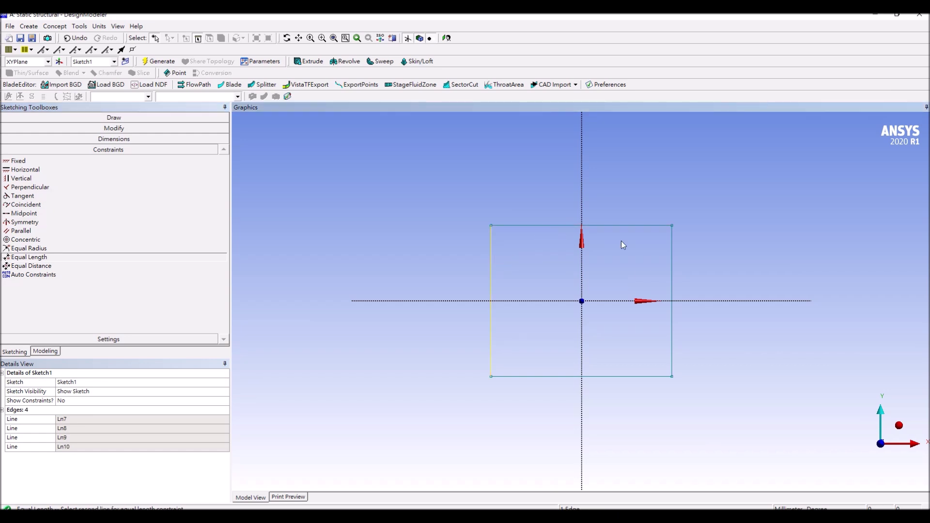
left_click(673, 256)
left_click(675, 261)
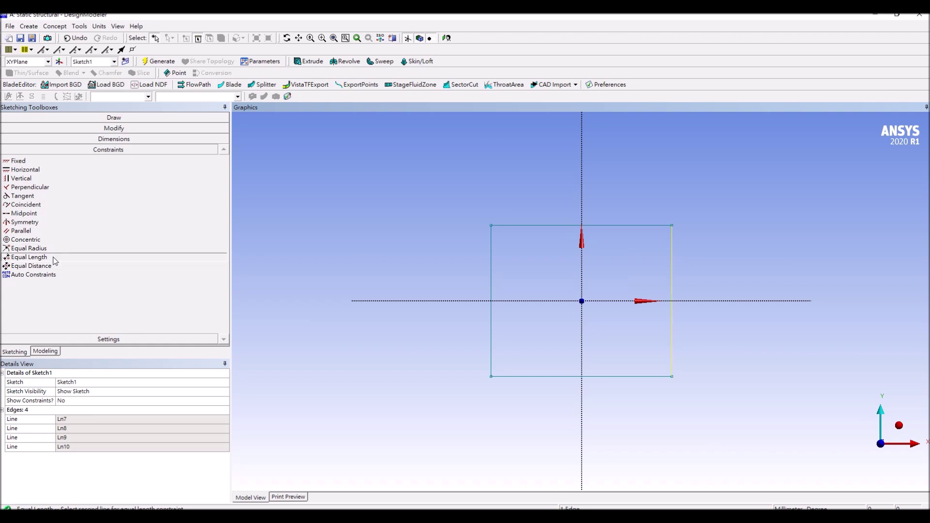
left_click(674, 245)
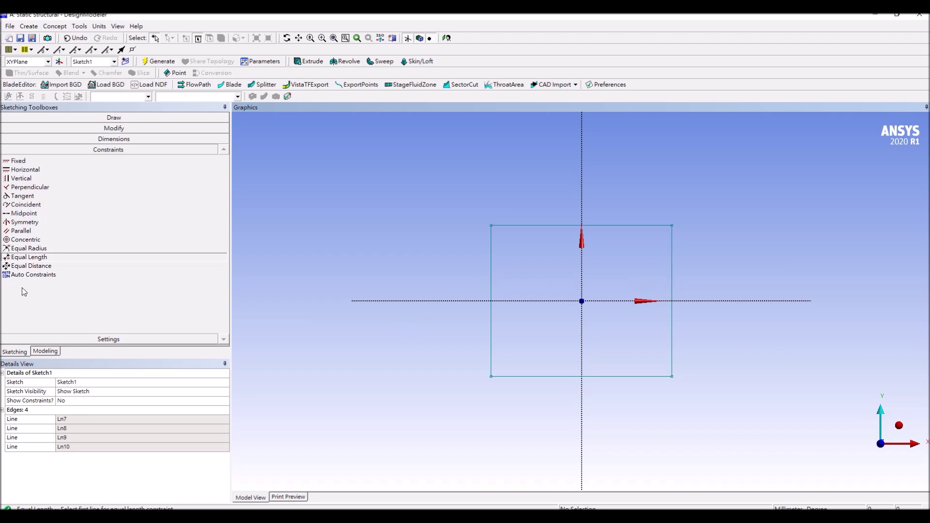
Step: Add a vertical dimension between the rectangle's upper and lower edges and set it to 62 mm
left_click(117, 139)
left_click(30, 168)
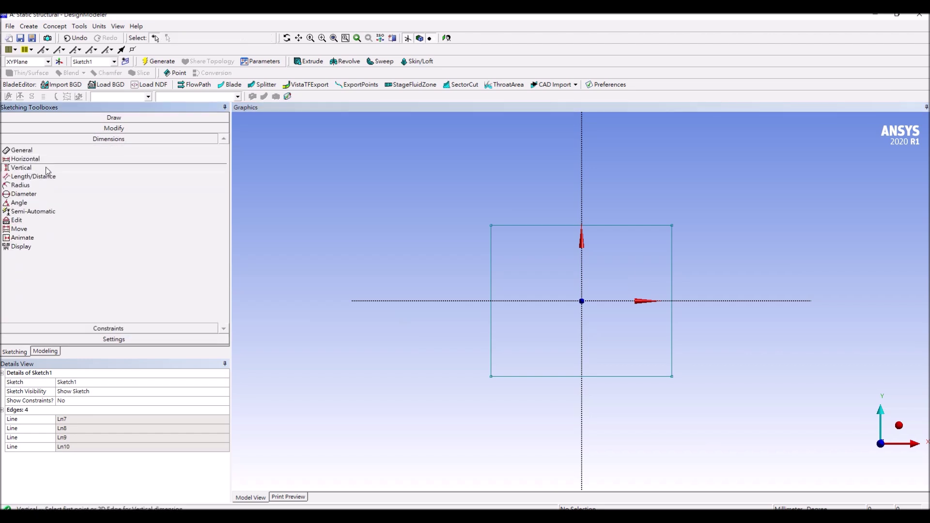
left_click(536, 227)
left_click(539, 377)
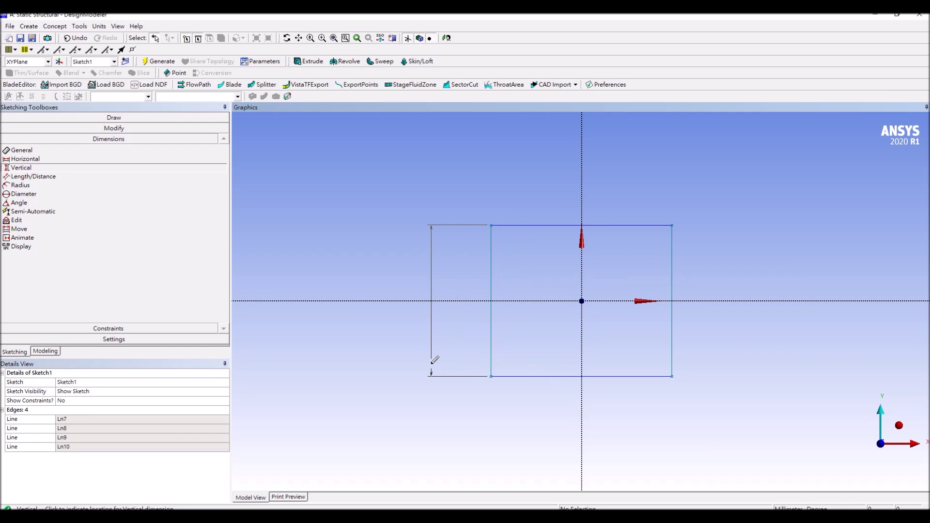
left_click(416, 367)
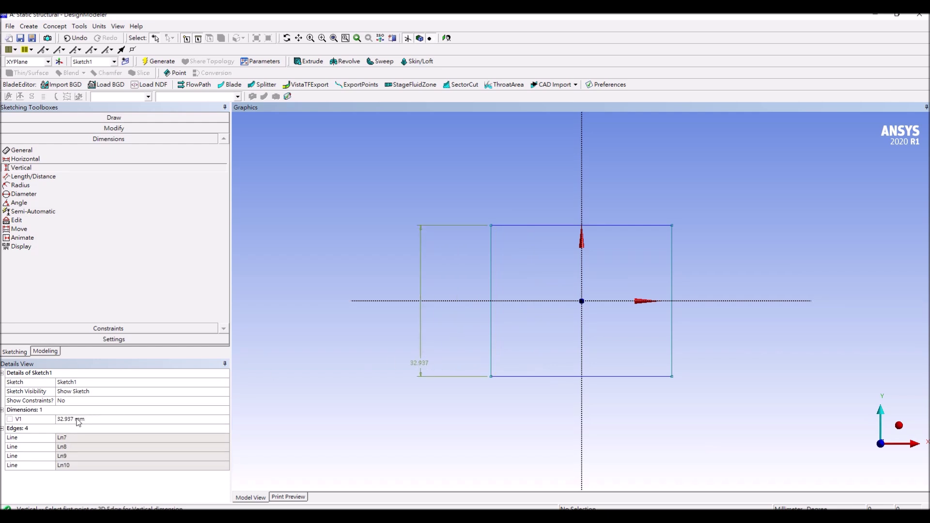
left_click(82, 419)
type("62")
key("Return")
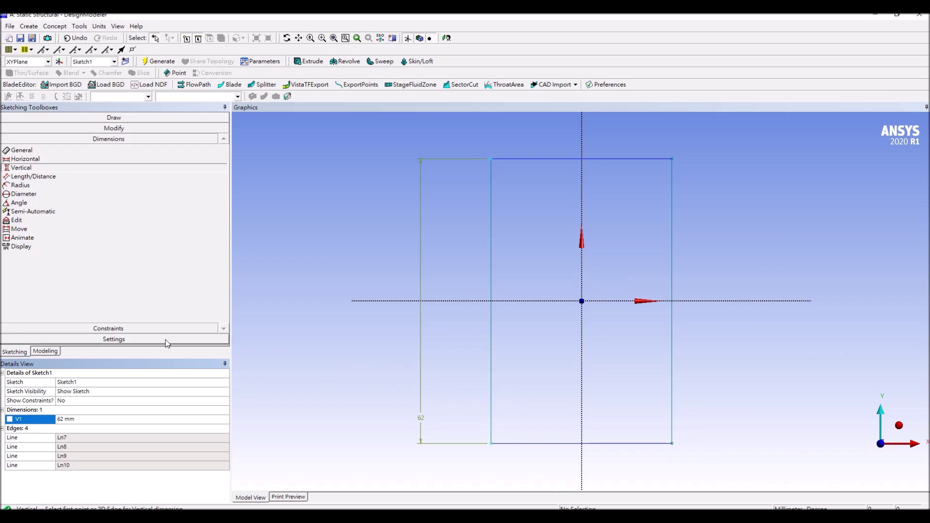
Step: Make the rectangle a square by constraining its left and upper edges to equal length
left_click(83, 329)
left_click(35, 258)
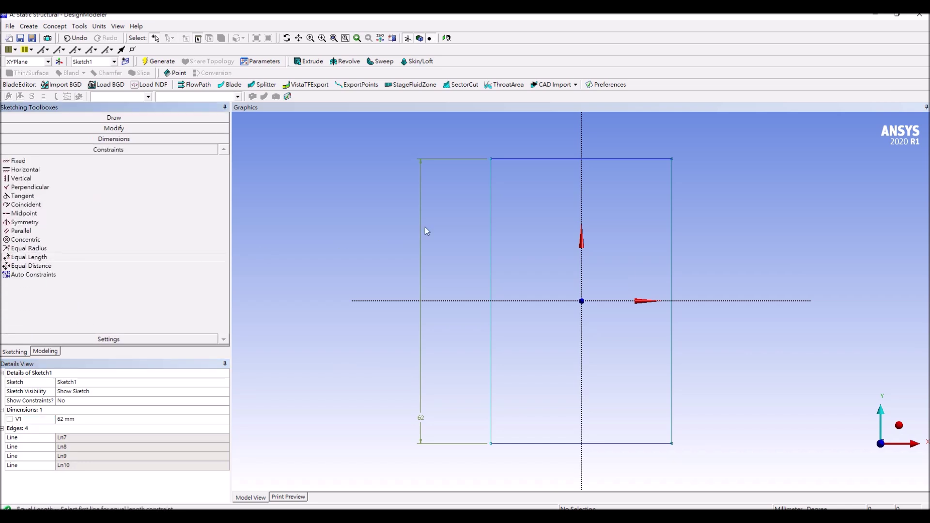
left_click(493, 193)
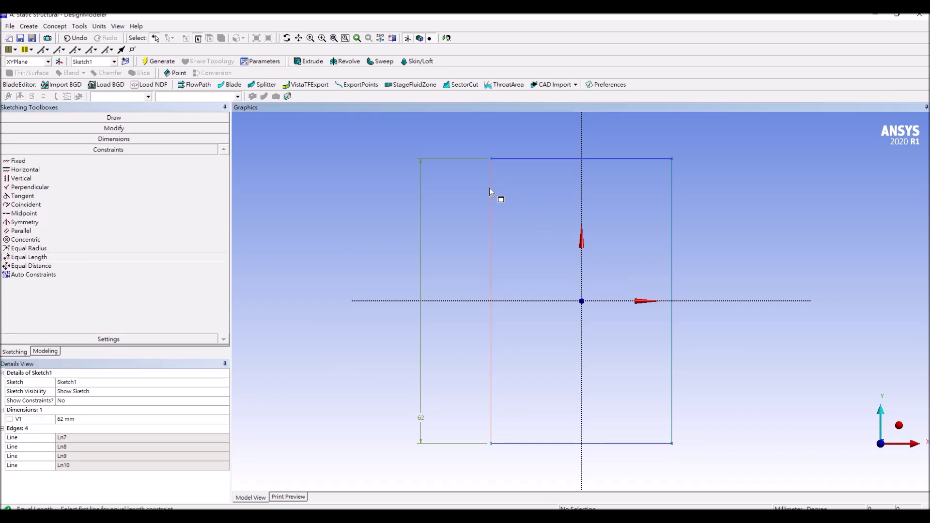
left_click(535, 160)
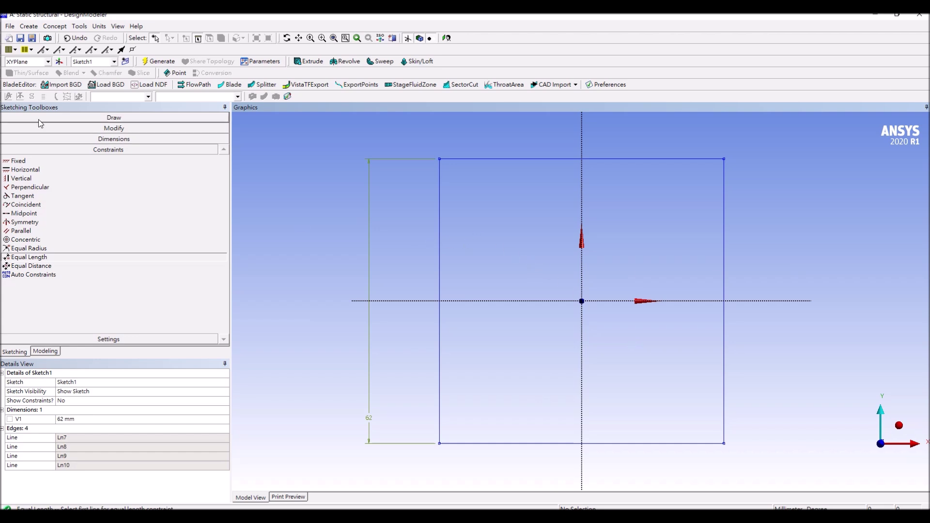
Step: Fillet all four corners of the square with a radius of 3.4 mm
left_click(71, 129)
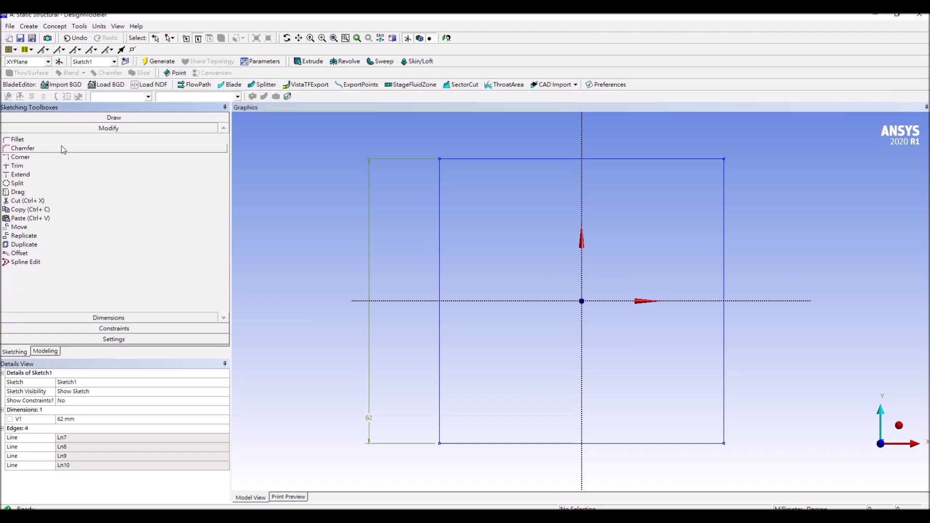
left_click(63, 141)
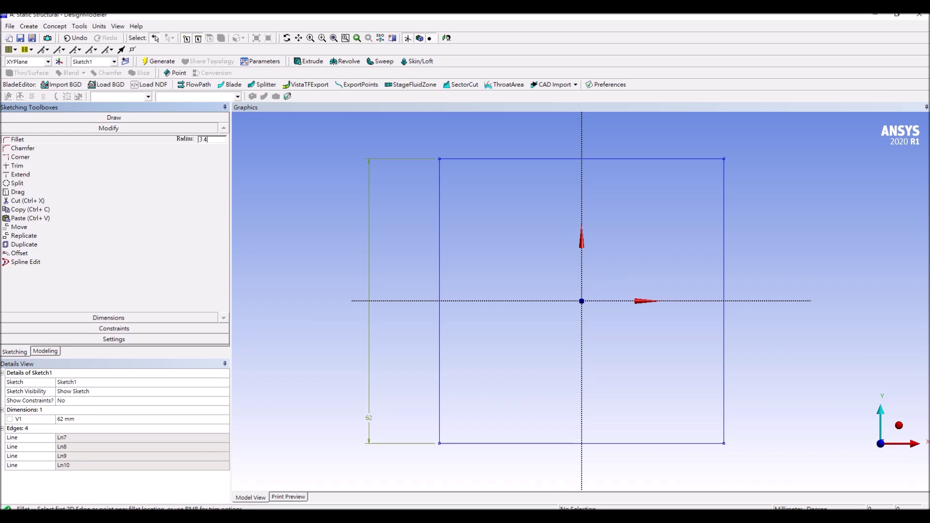
left_click(466, 164)
left_click(445, 187)
left_click(725, 199)
left_click(714, 159)
left_click(709, 443)
left_click(725, 430)
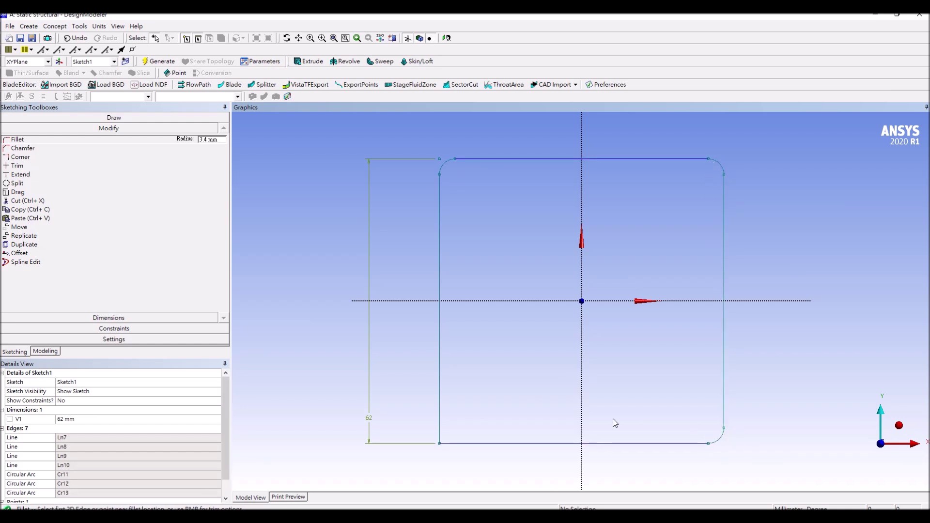
left_click(479, 442)
left_click(442, 423)
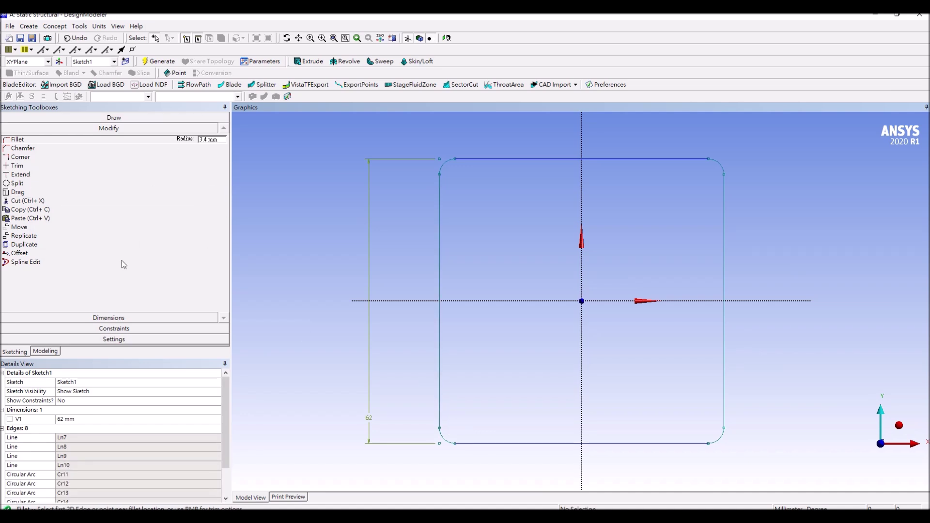
Step: Extrude the rounded square sketch to a depth of 1.3 mm as added material and generate the plate
left_click(294, 62)
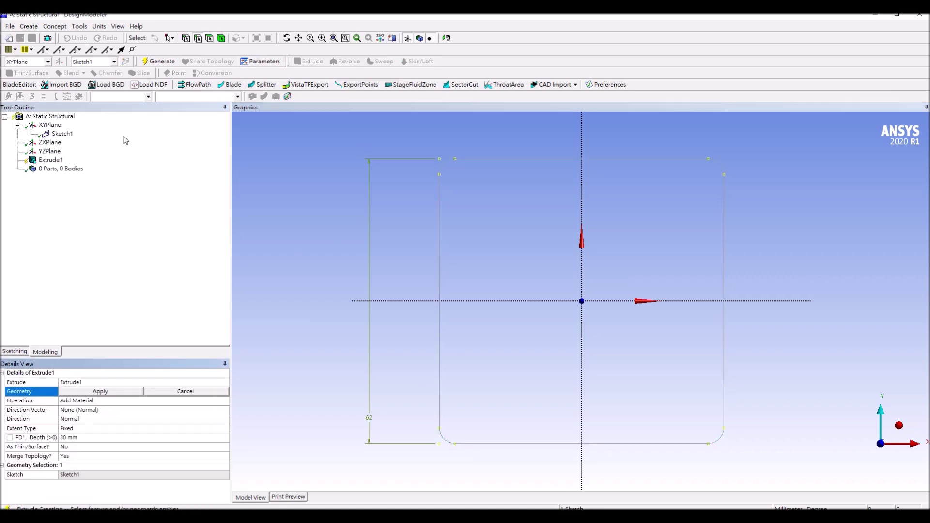
left_click(117, 391)
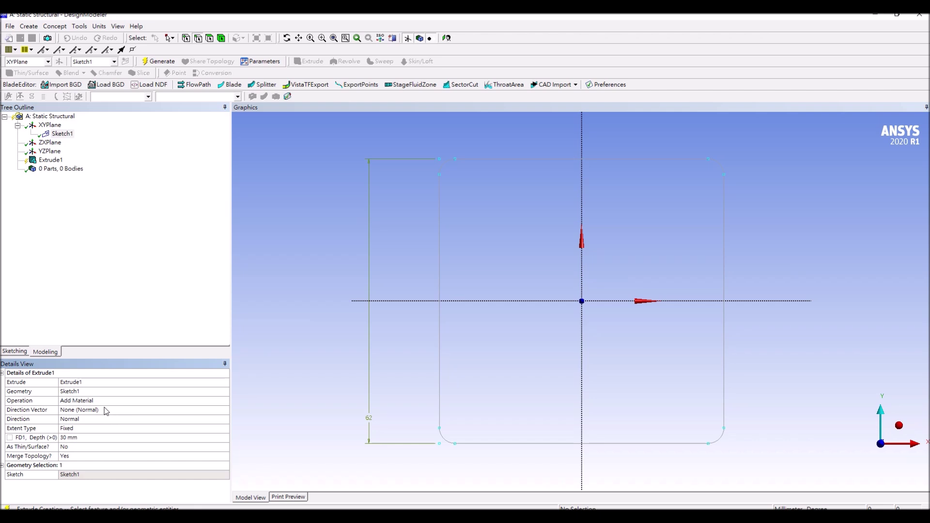
left_click(90, 438)
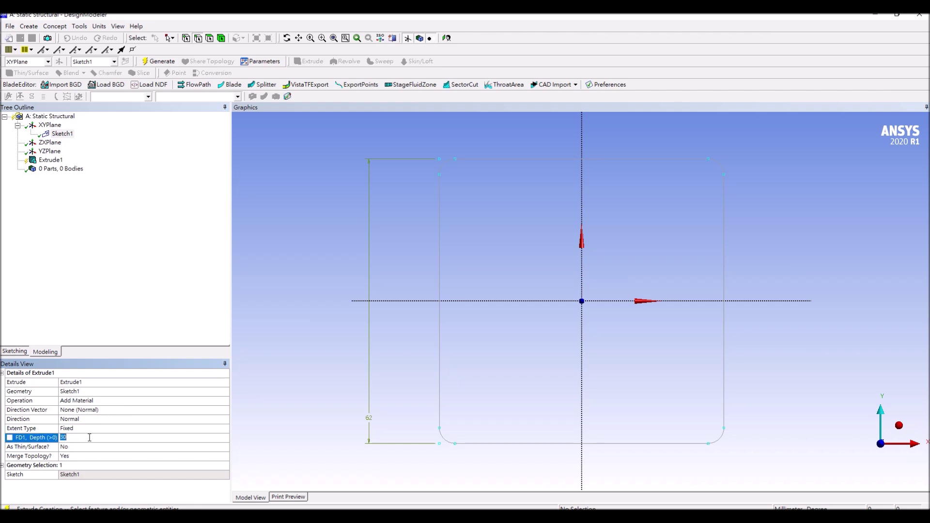
type("1.3")
key("Return")
left_click(156, 63)
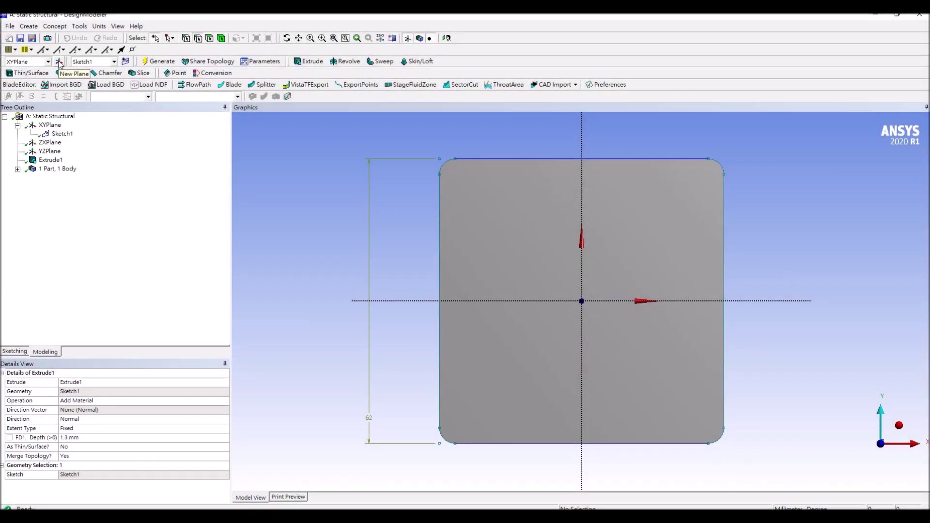
Step: Start a new plane of type From Face using the plate's large front face as the base face
left_click(59, 63)
left_click(103, 392)
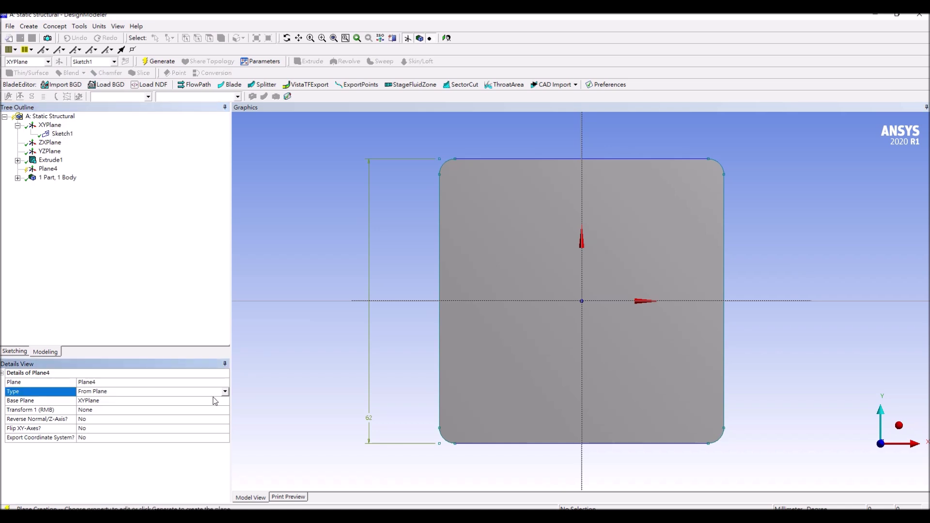
mouse_move(868, 370)
middle_mouse_down()
mouse_move(845, 364)
mouse_move(764, 408)
mouse_move(706, 234)
middle_mouse_up()
left_click(883, 427)
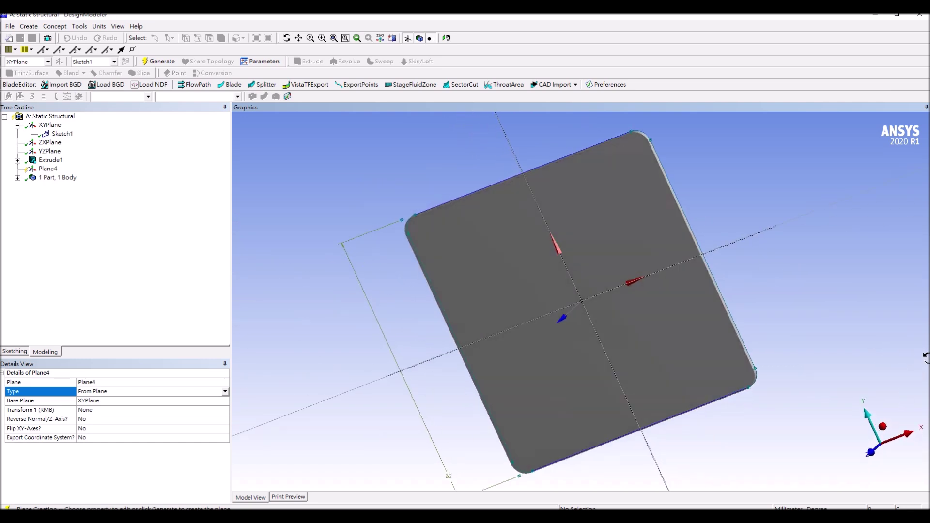
left_click(883, 427)
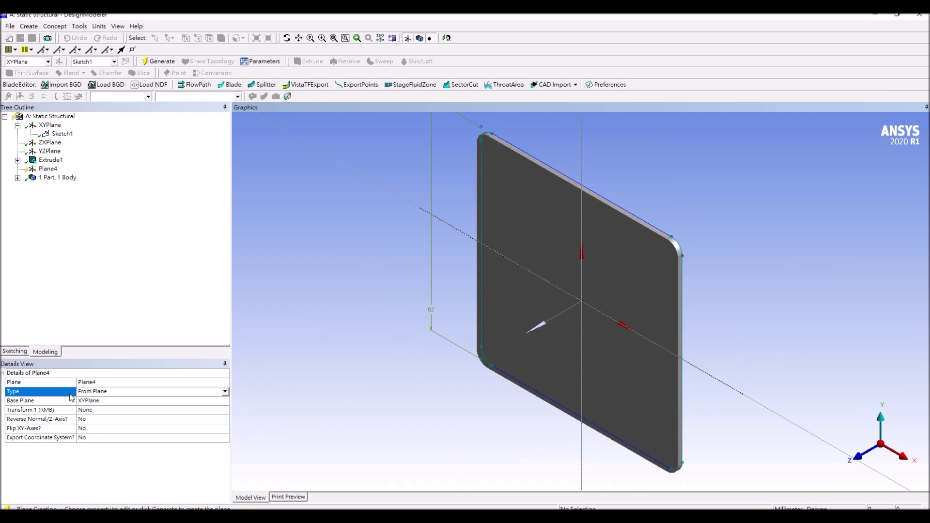
left_click(225, 392)
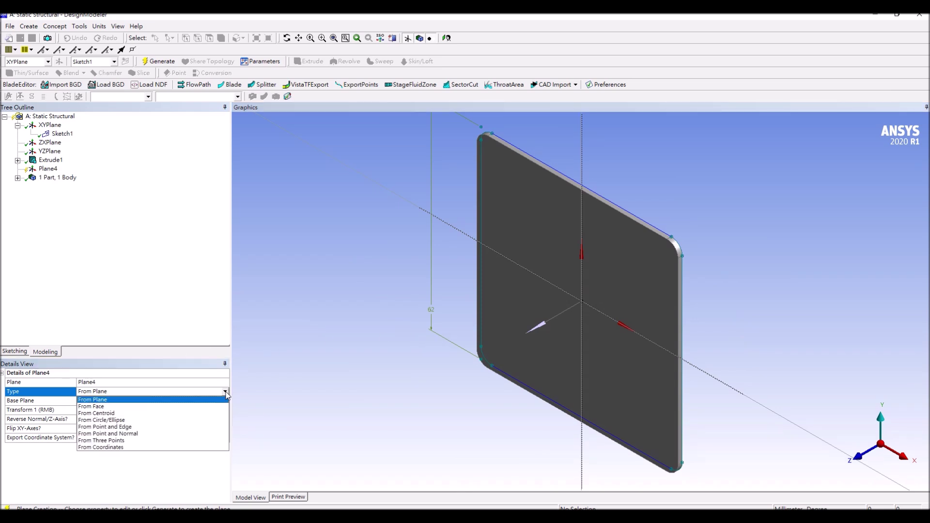
left_click(155, 407)
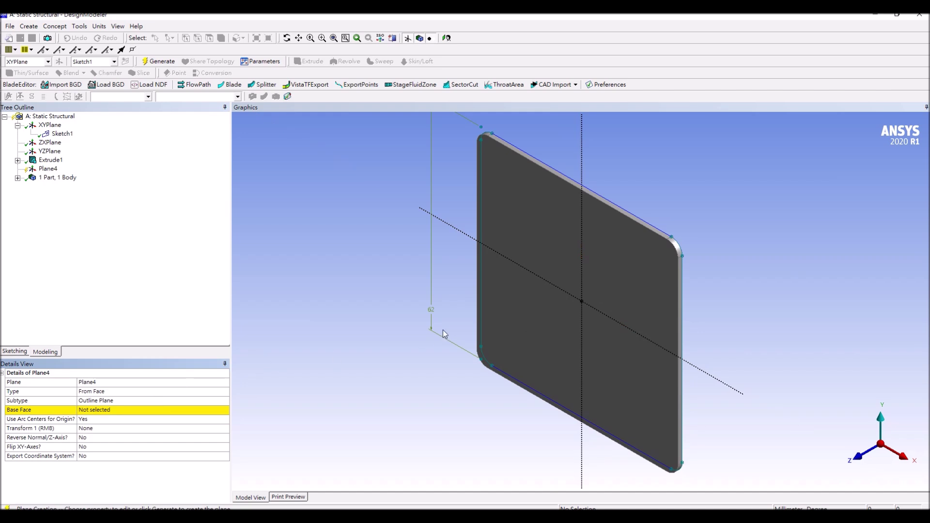
left_click(146, 410)
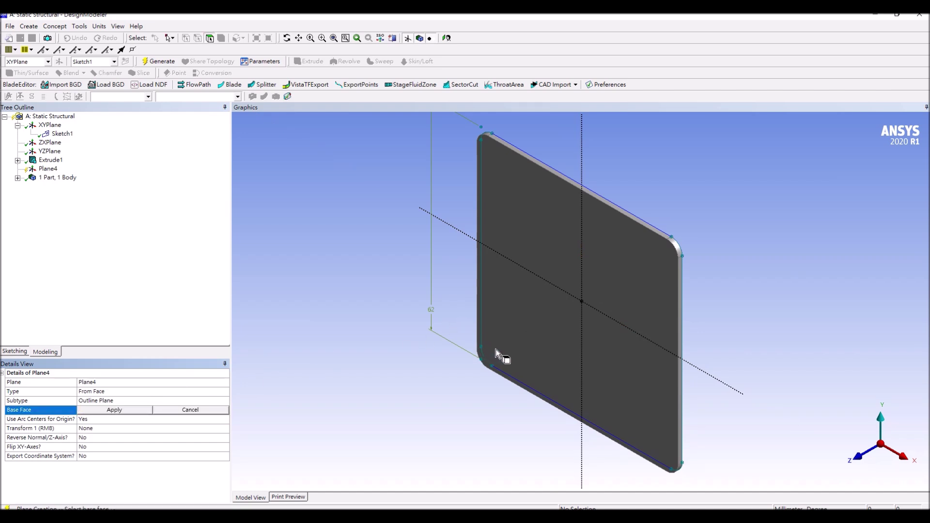
left_click(495, 350)
left_click(116, 411)
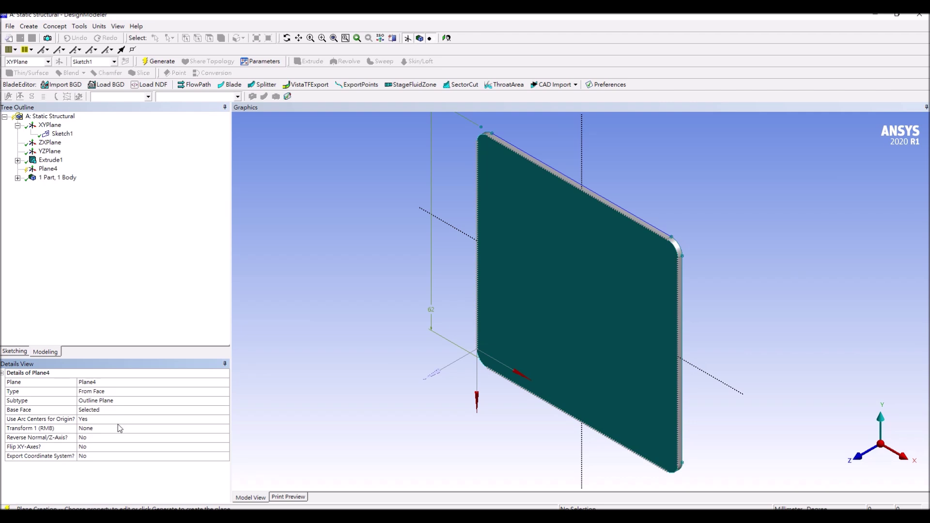
Step: Add a first transform to the new plane that rotates it 90° about Z
left_click(112, 430)
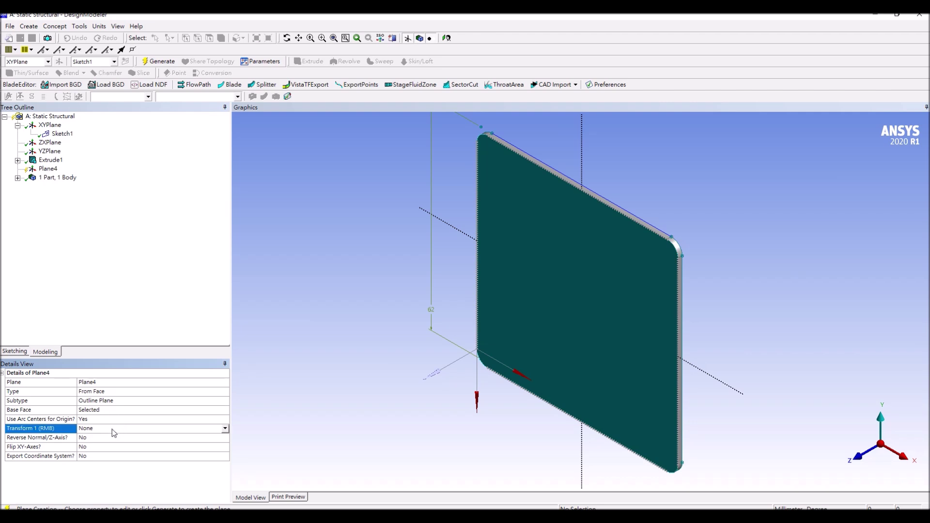
left_click(225, 429)
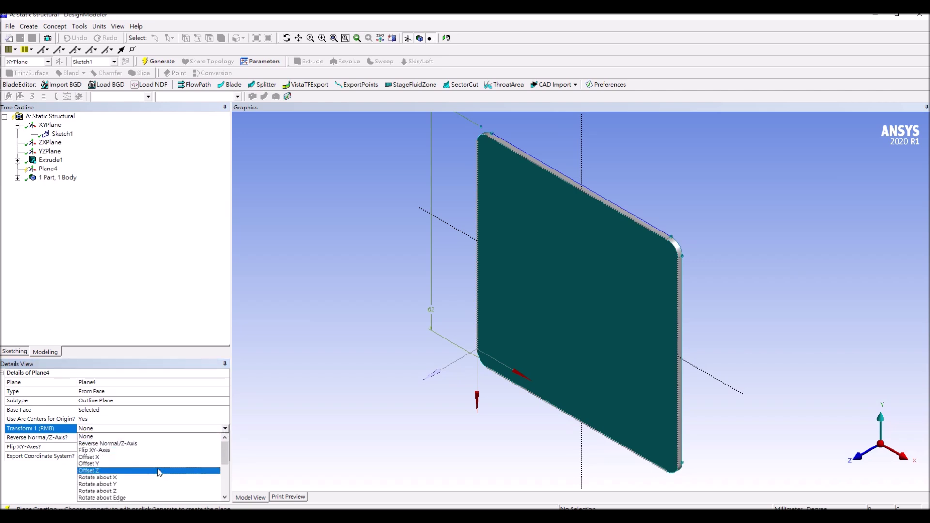
left_click(129, 492)
left_click(105, 437)
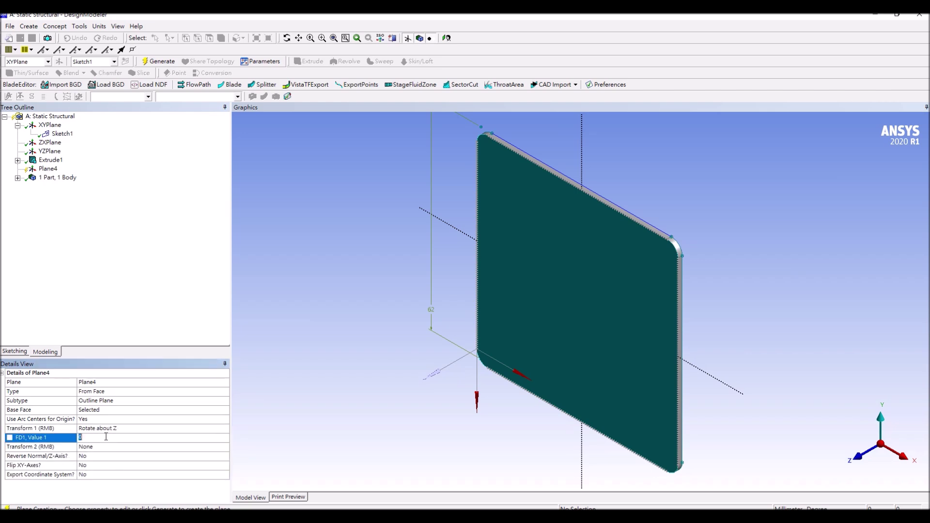
type("90")
key("Return")
Step: Add a second transform to the new plane, an Offset X of 31 mm
left_click(98, 448)
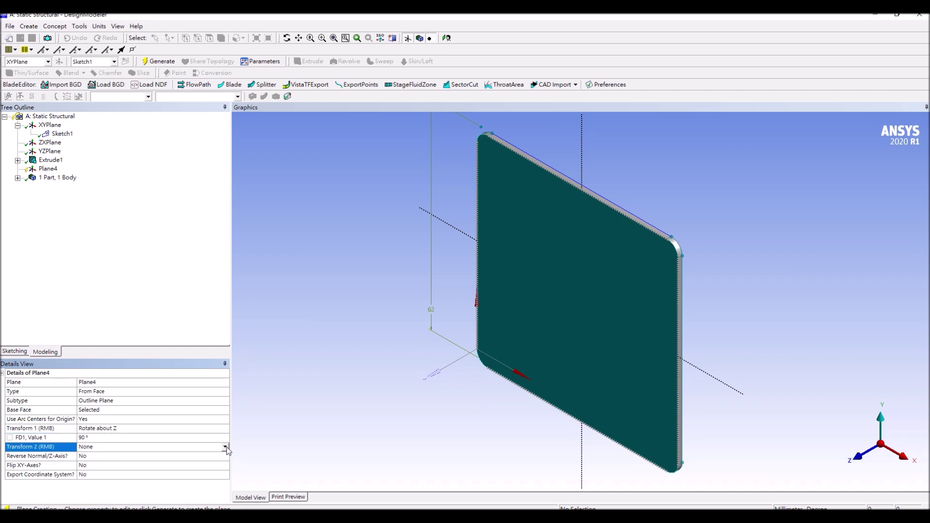
left_click(226, 447)
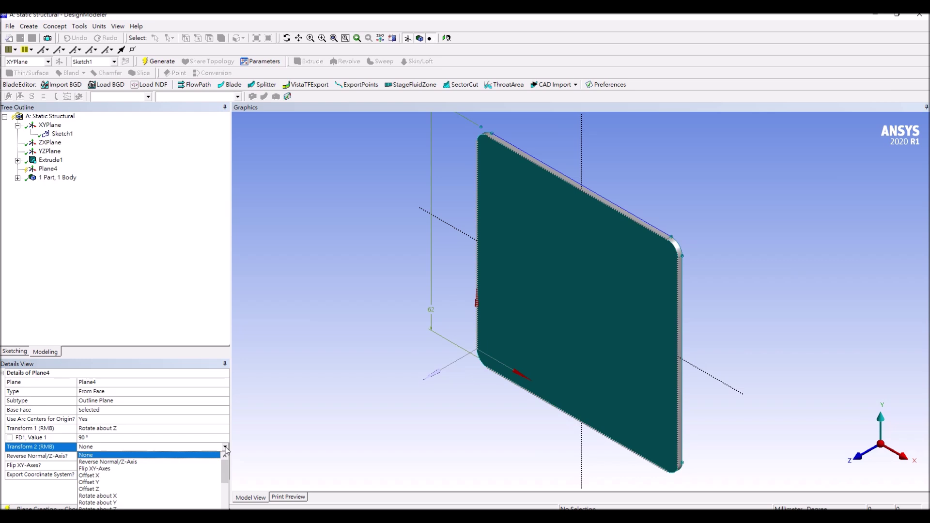
left_click(124, 475)
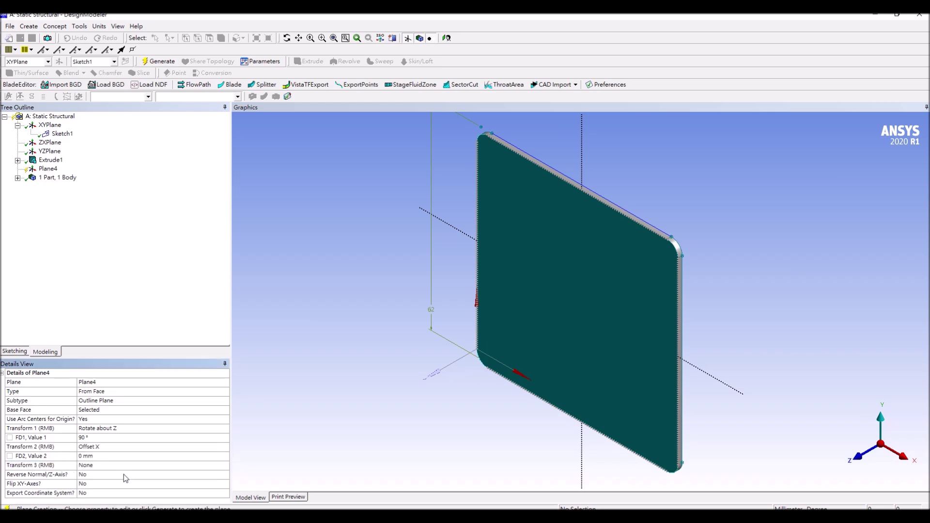
left_click(116, 456)
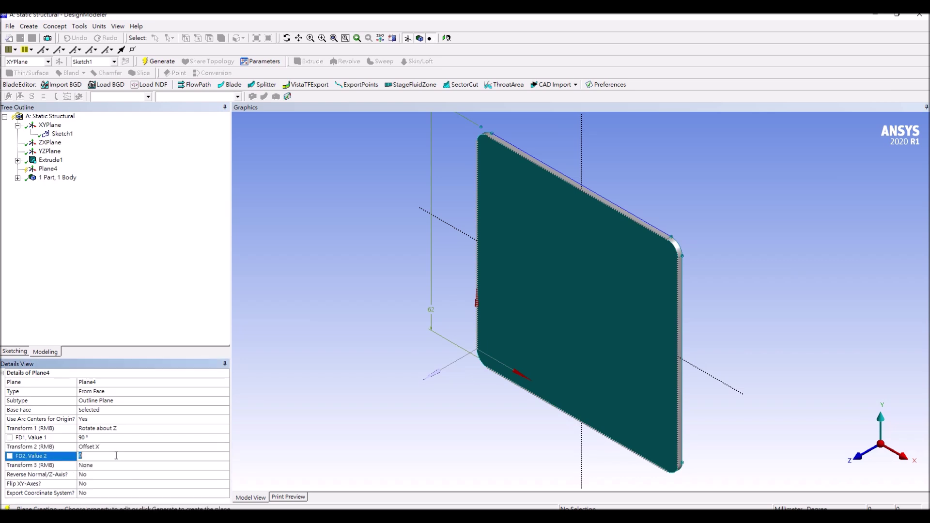
type("31")
key("Return")
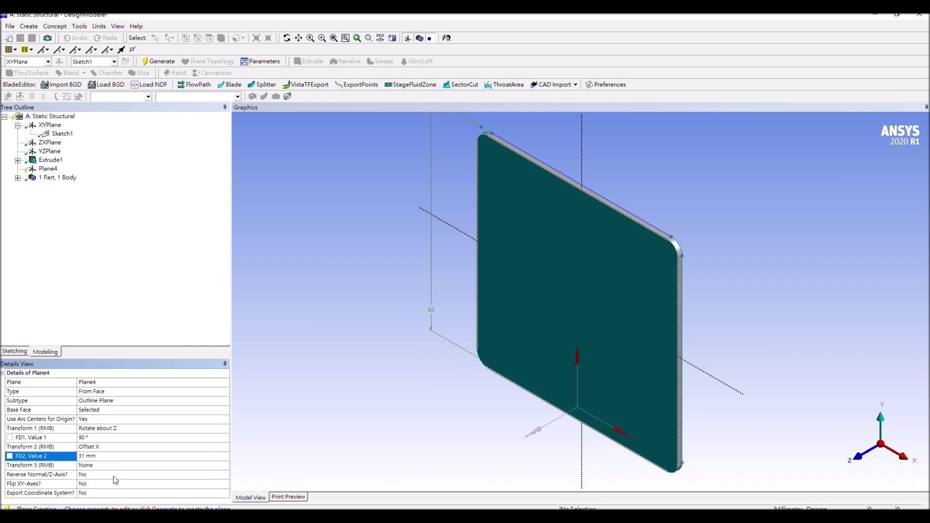
Step: Add a third transform to the new plane, an Offset Y of 27.6 mm, and generate the plane
left_click(116, 466)
left_click(225, 465)
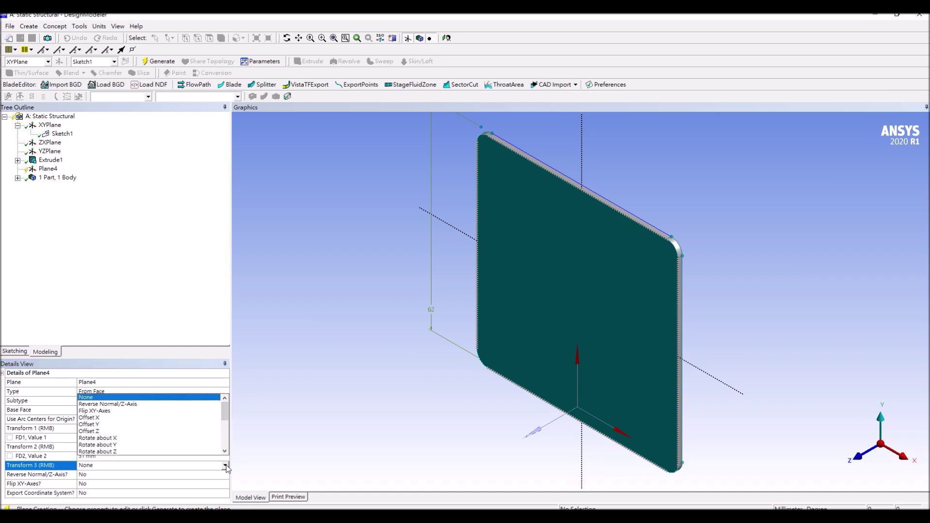
left_click(138, 424)
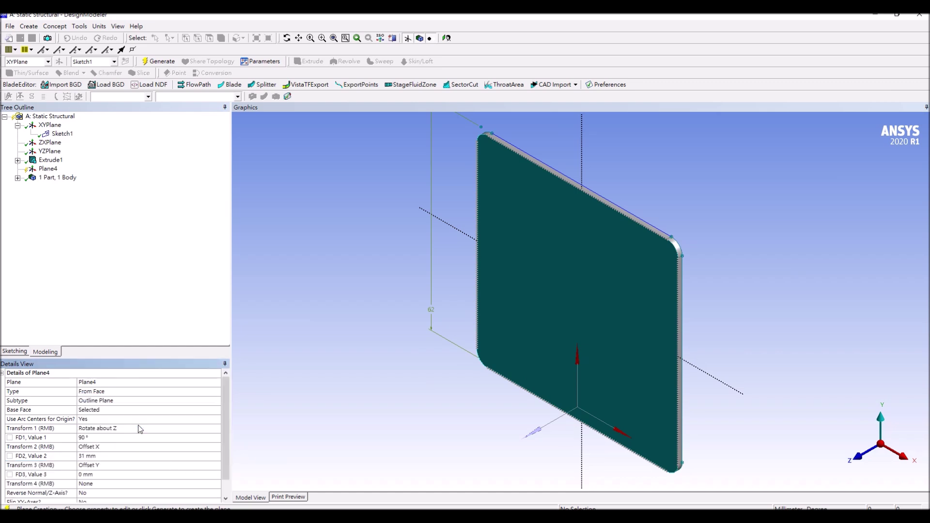
left_click(100, 475)
type("27.4")
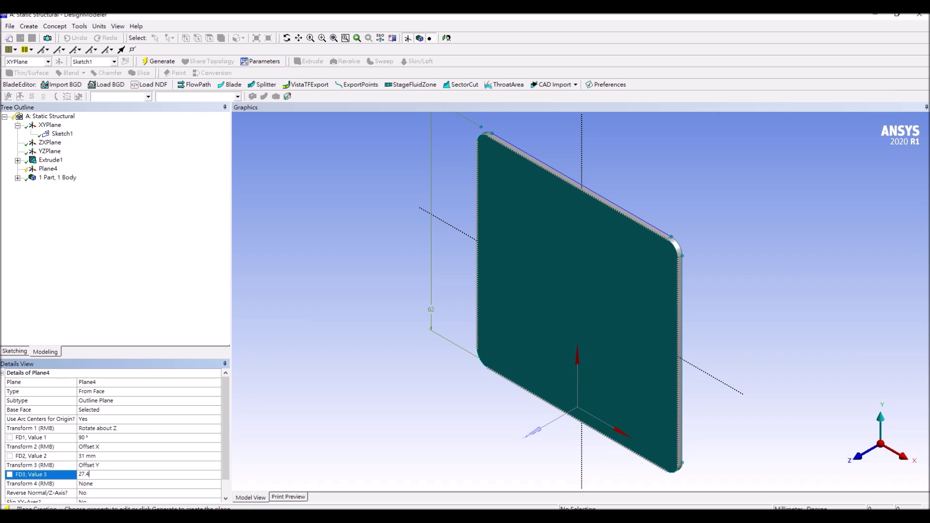
type("6")
key("Return")
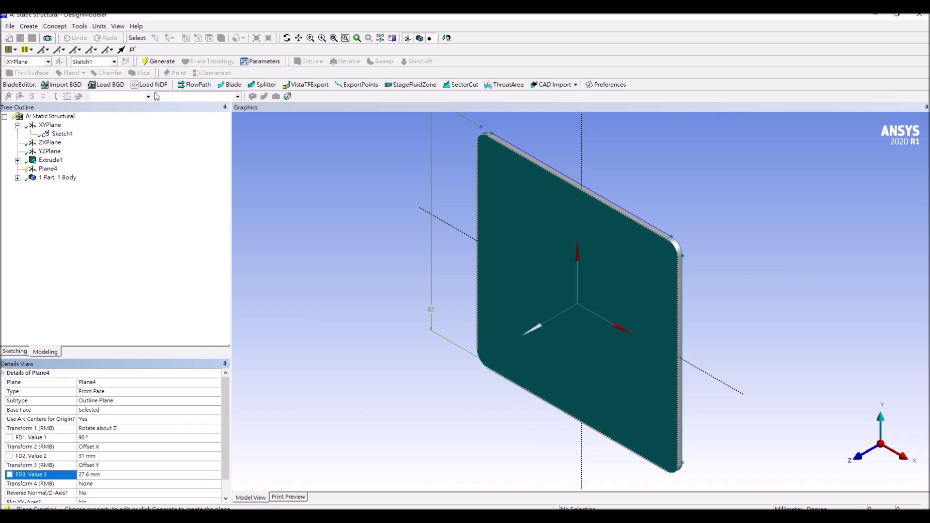
left_click(160, 62)
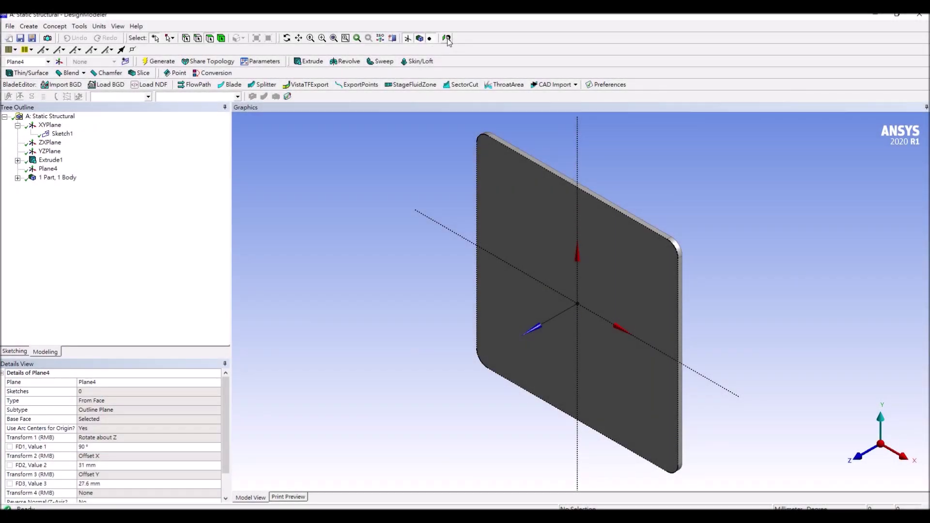
Step: Hide the solid model and duplicate all eight edges of the plate's outline into a sketch on the new plane
left_click(430, 39)
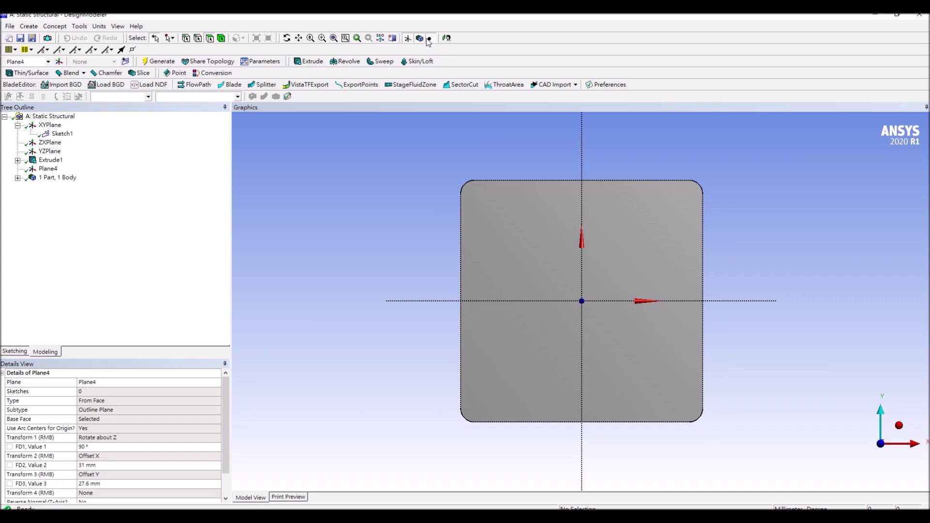
left_click(421, 40)
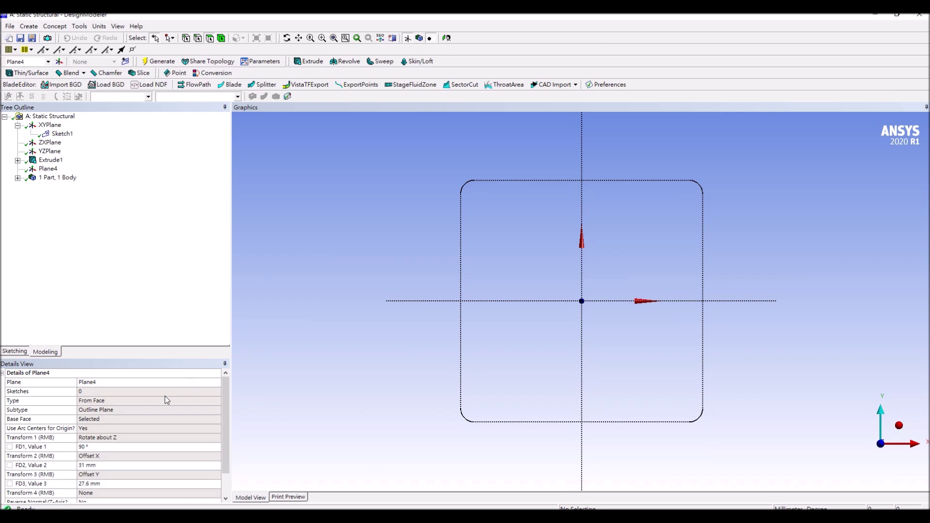
left_click(15, 353)
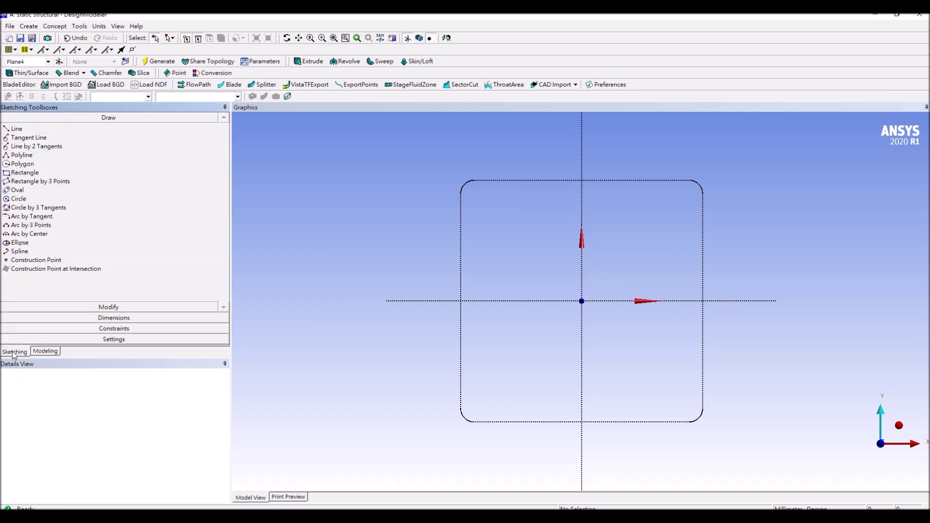
left_click(97, 308)
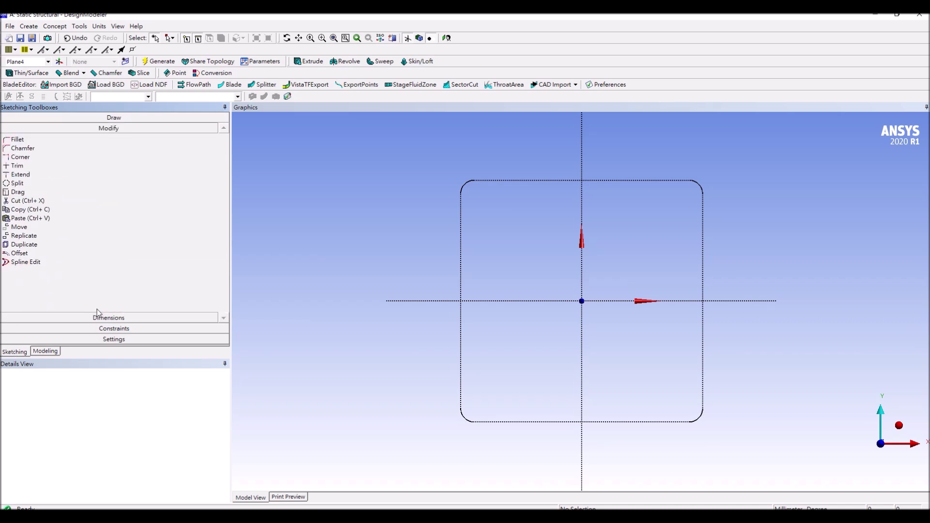
left_click(64, 246)
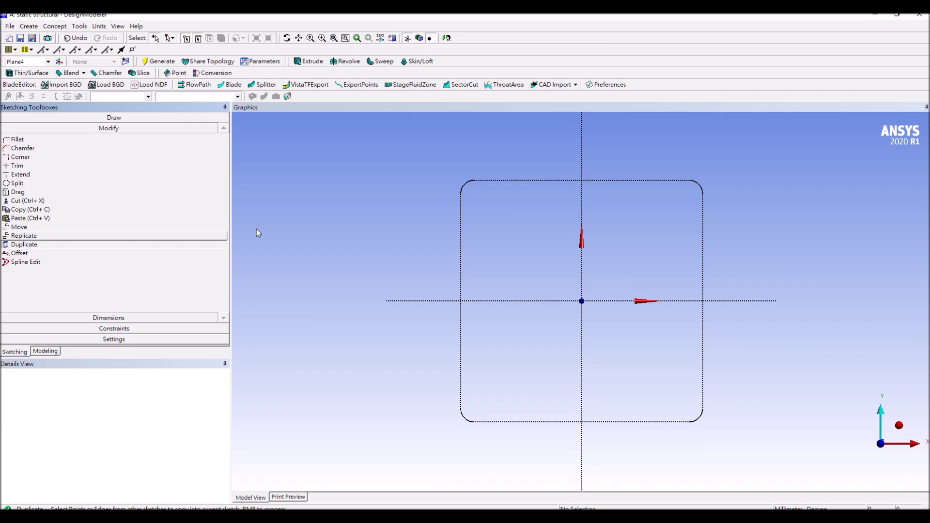
left_click(462, 185)
left_click(460, 224, "ctrl")
left_click(467, 420, "ctrl")
left_click(605, 423, "ctrl")
left_click(699, 418, "ctrl")
left_click(704, 385, "ctrl")
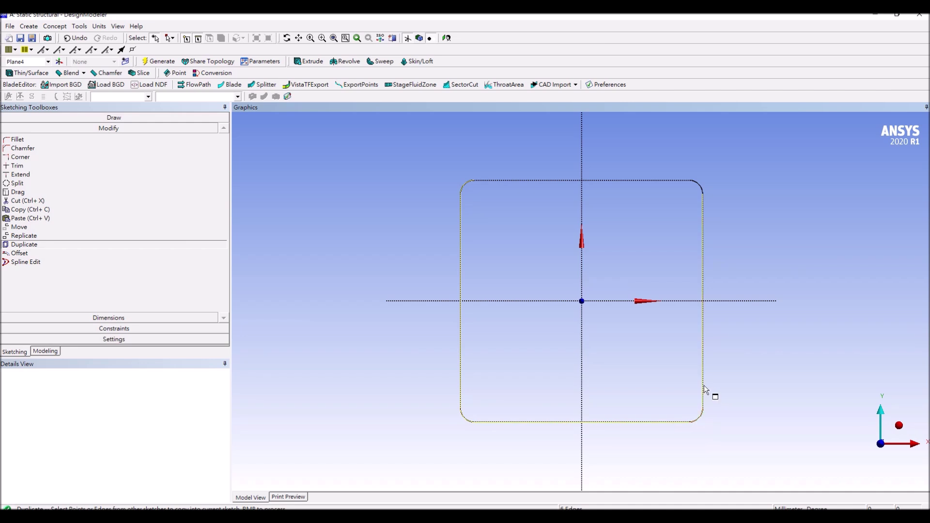
left_click(664, 180, "ctrl")
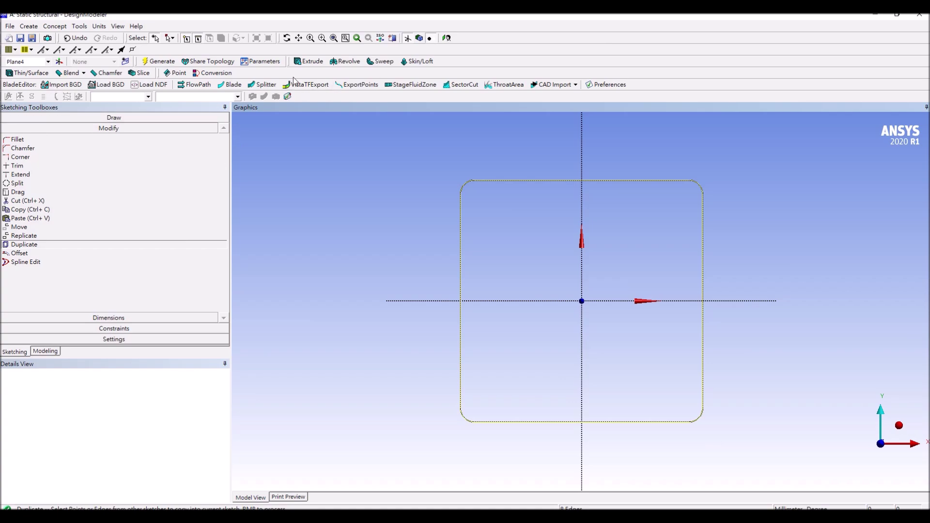
right_click(453, 242)
left_click(477, 258)
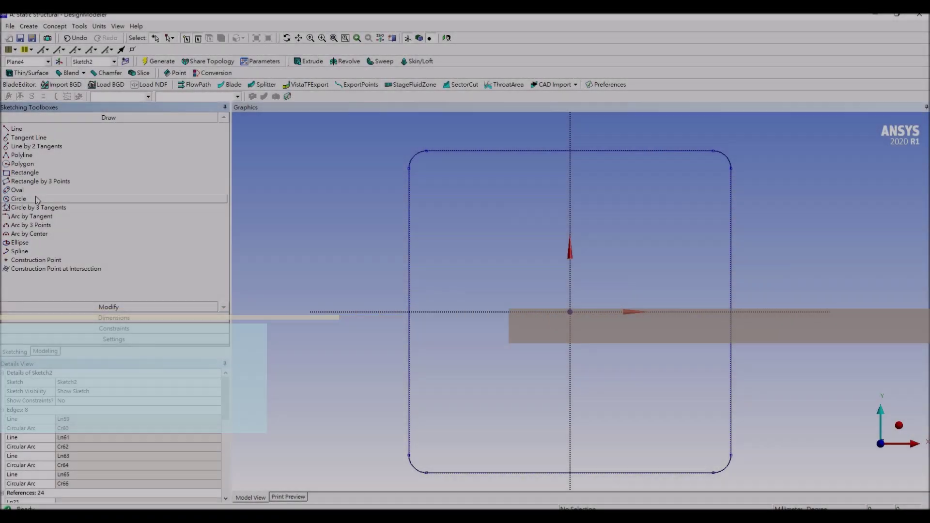
Step: Sketch two concentric circles centred just inside the upper-right corner of the outline, the larger one extending past both adjacent edges
left_click(36, 198)
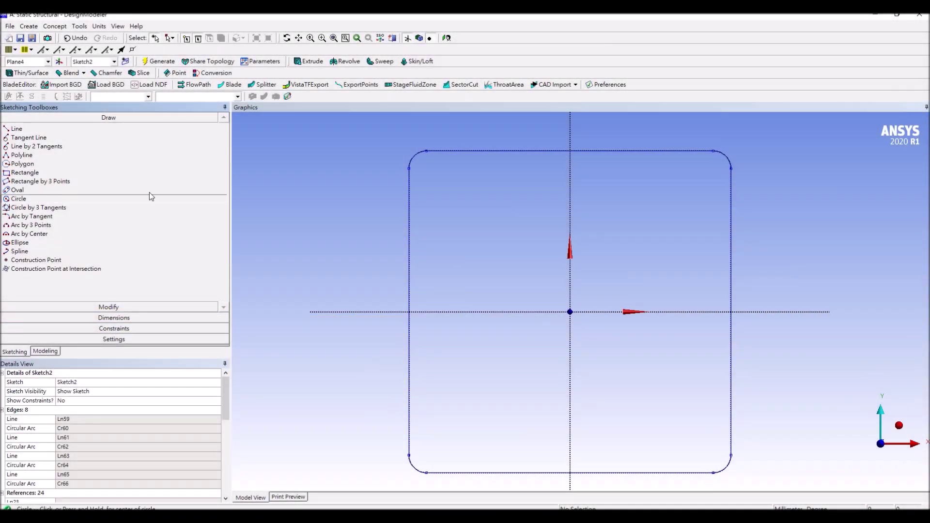
left_click(703, 175)
left_click(721, 165)
left_click(703, 176)
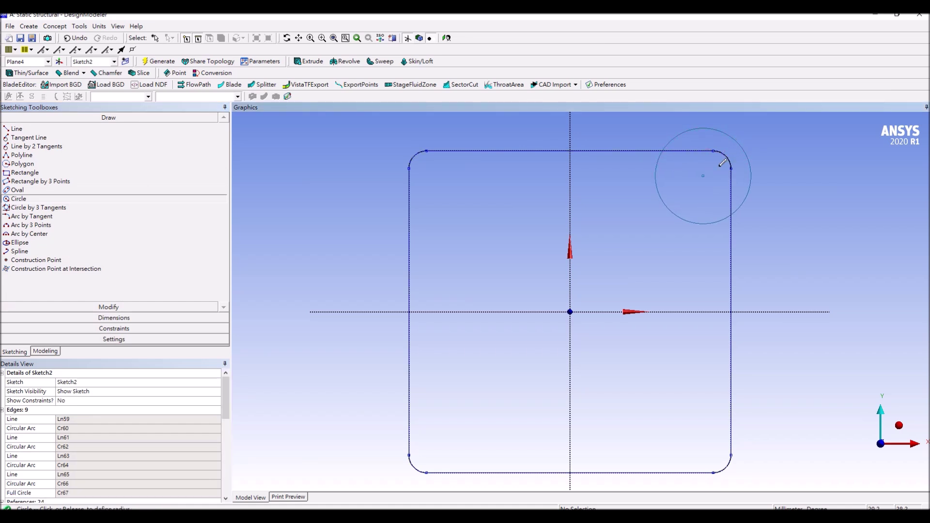
left_click(722, 164)
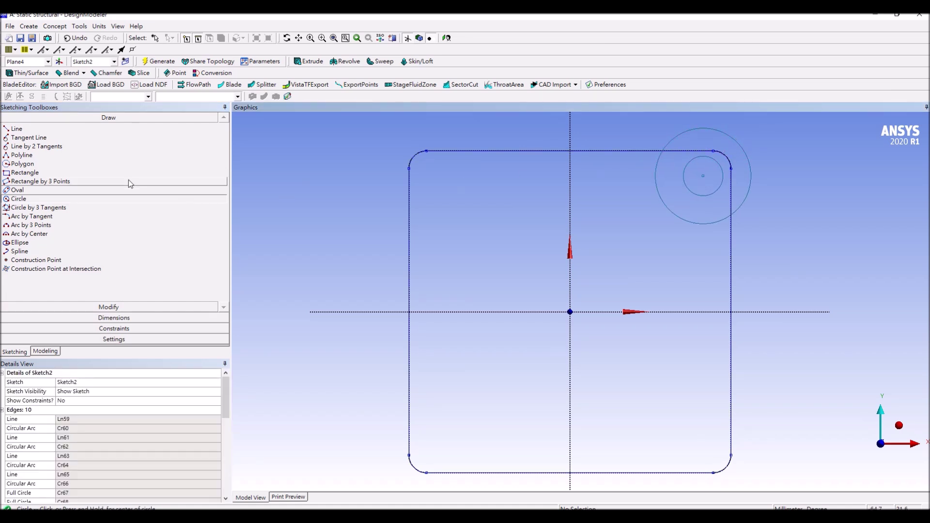
Step: Add a horizontal dimension from the concentric circles' centre to the upper end of the outline's right edge
left_click(81, 319)
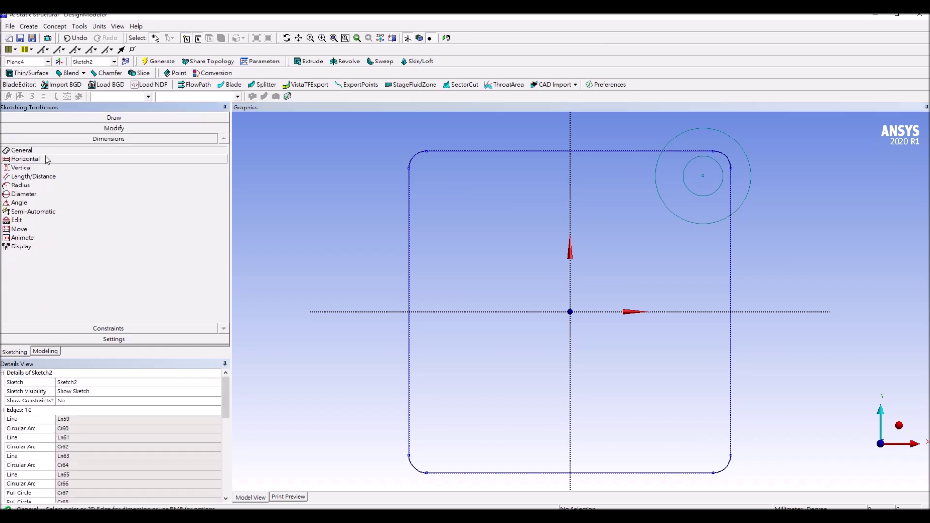
left_click(703, 176)
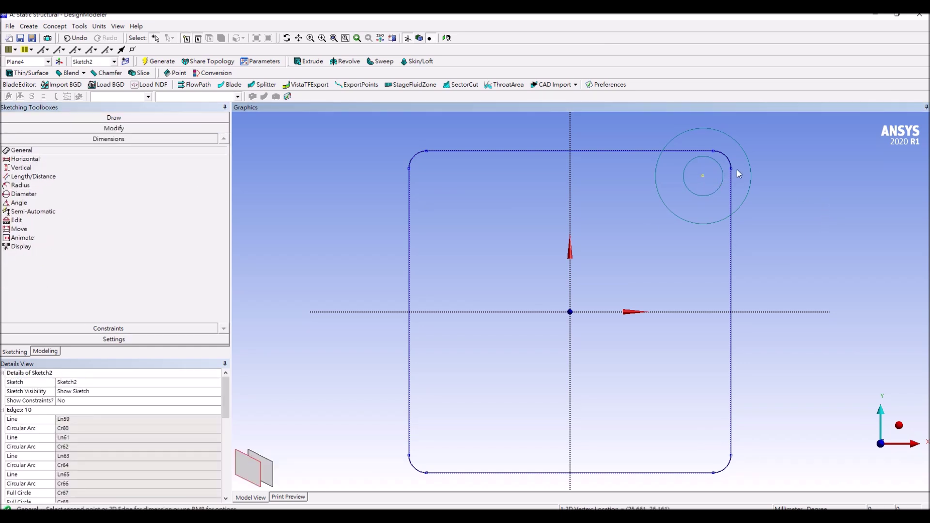
left_click(731, 168)
right_click(749, 174)
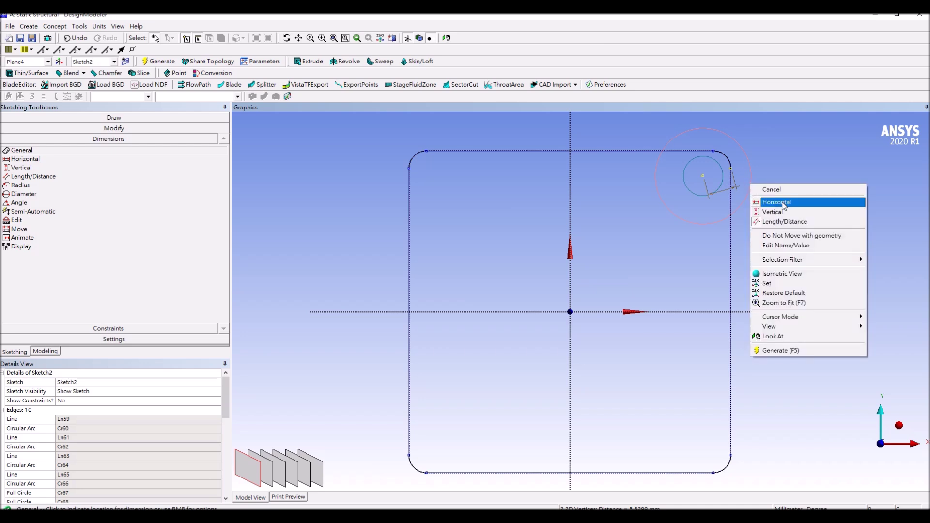
left_click(771, 201)
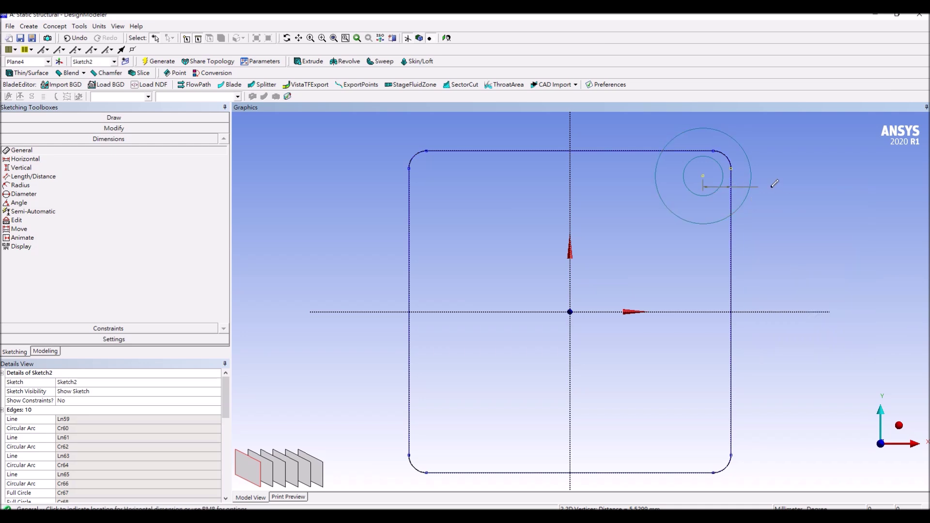
left_click(762, 120)
Step: Add a vertical dimension from the circles' centre to the right end of the outline's top edge
left_click(705, 175)
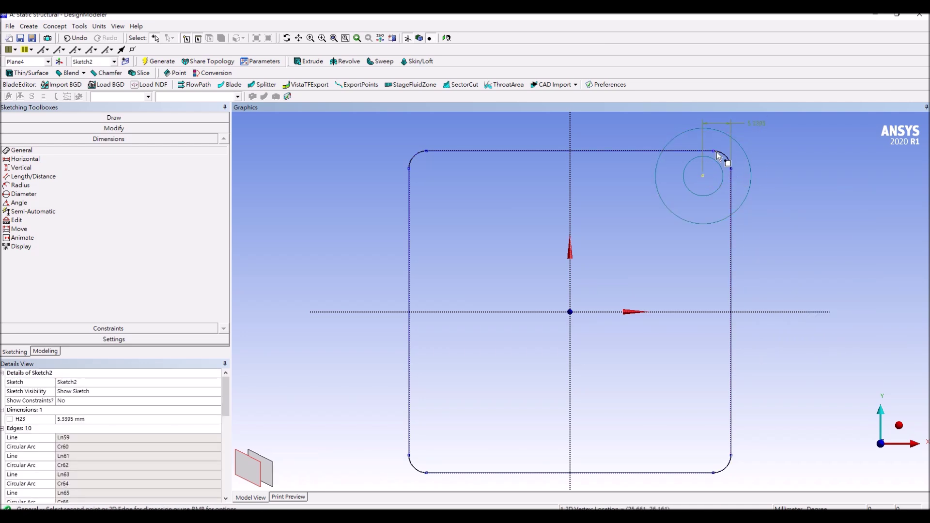
left_click(714, 152)
right_click(769, 179)
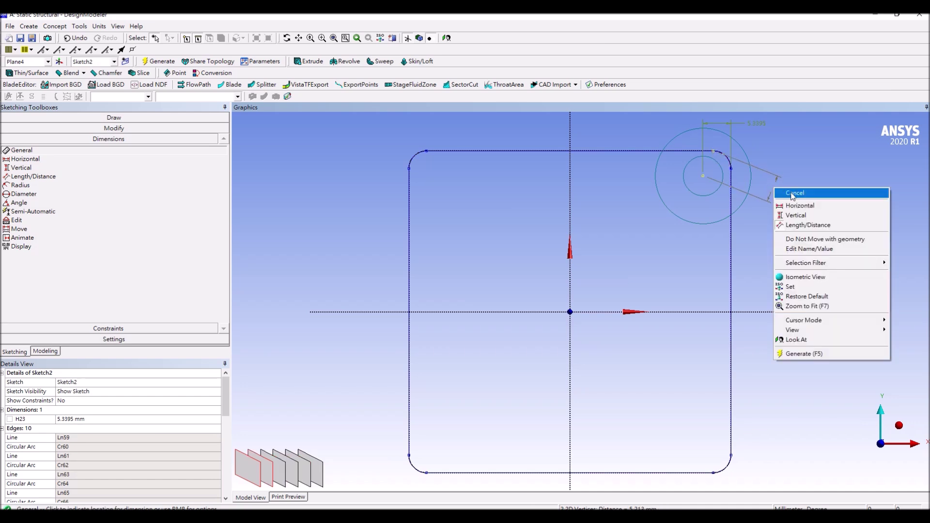
left_click(800, 214)
left_click(780, 187)
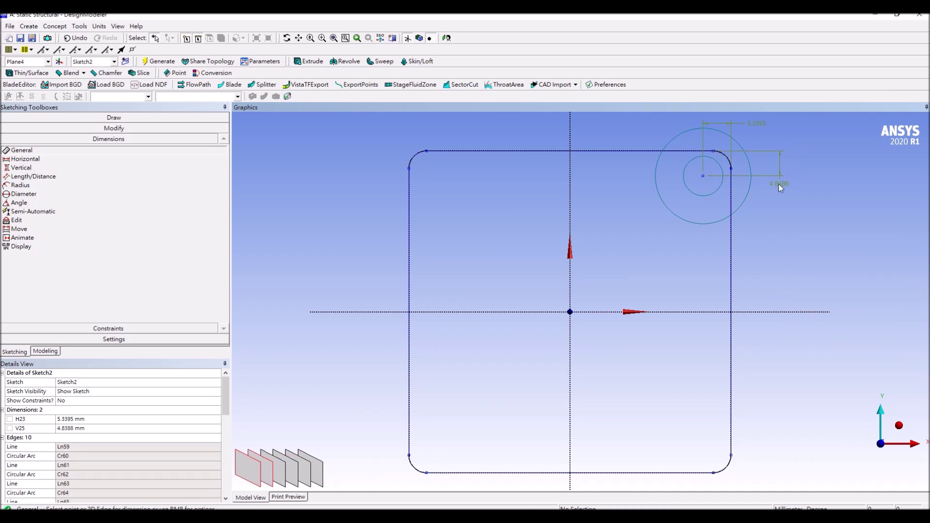
Step: Set both the horizontal and the vertical distance of the circles' centre from the outline to 7.4 mm
left_click(94, 419)
type("7.4")
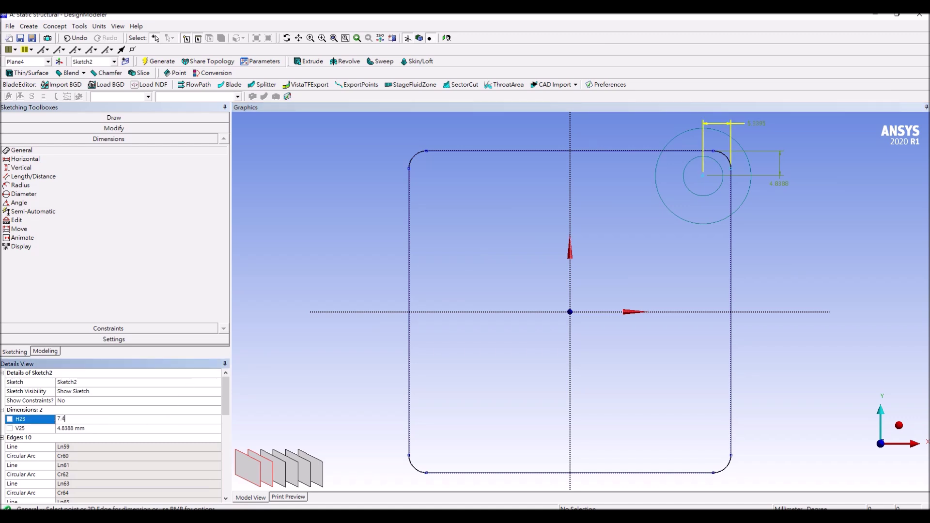
key("Return")
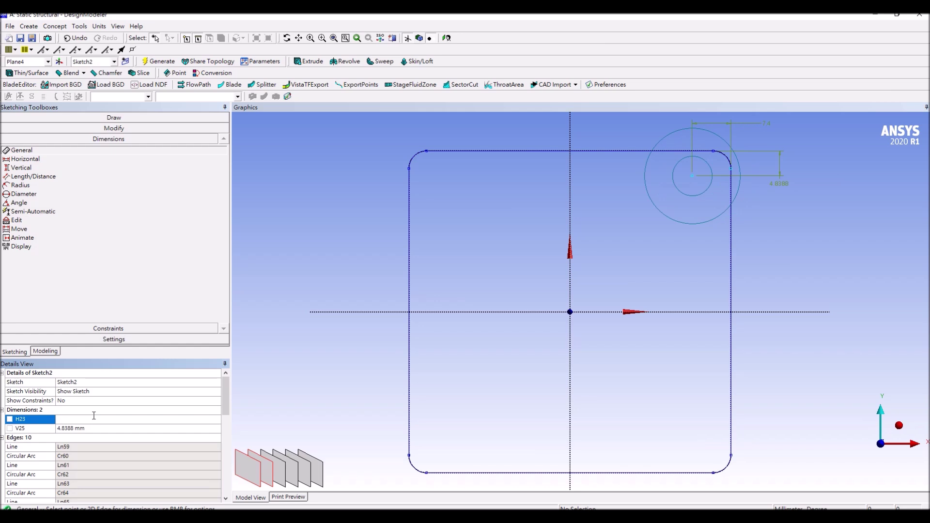
left_click(95, 429)
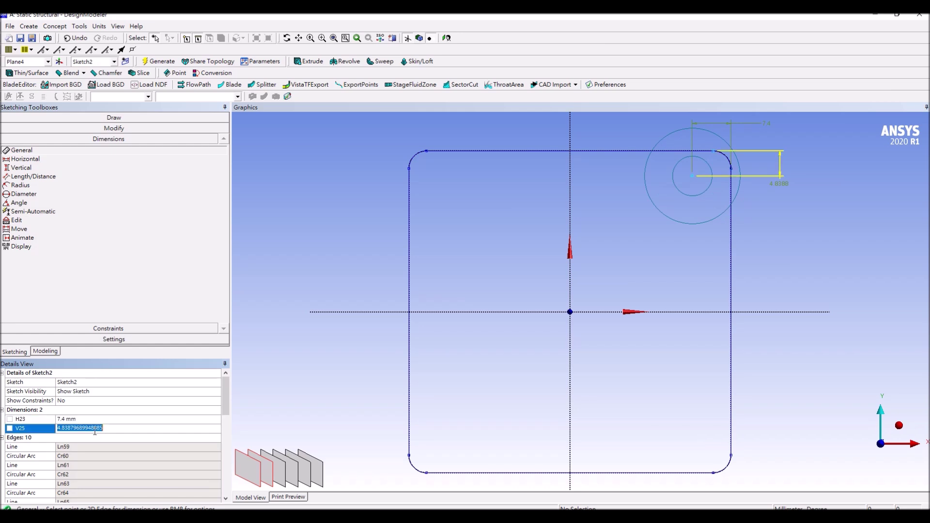
type("7.4")
key("Return")
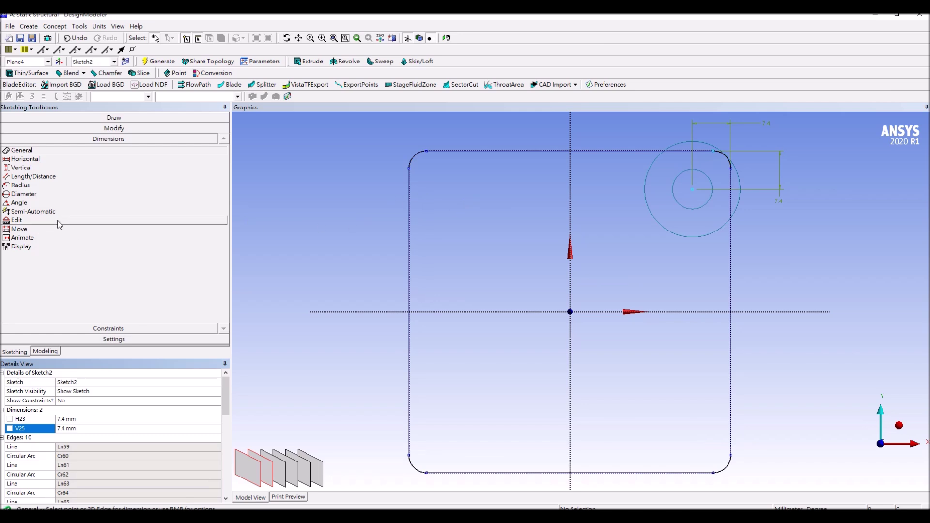
Step: Add radius dimensions to the inner and outer circles at the upper-right corner
left_click(21, 185)
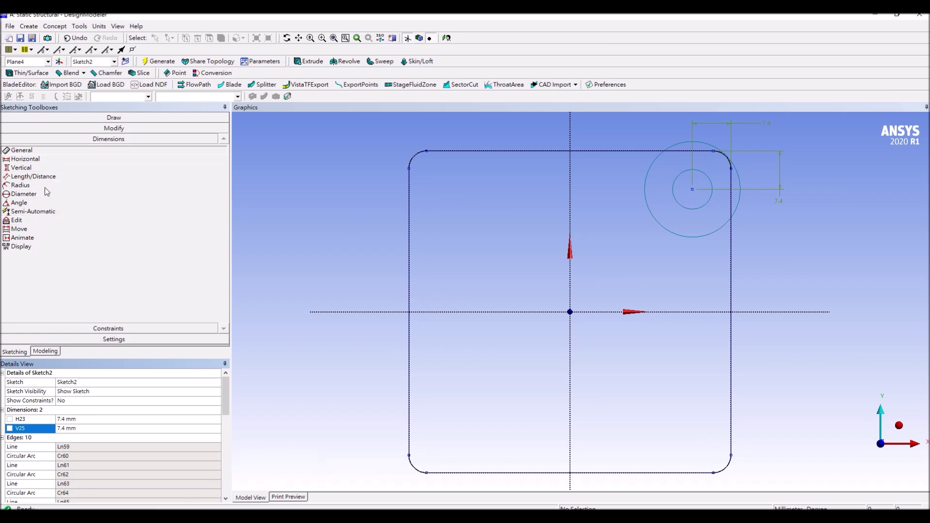
left_click(679, 207)
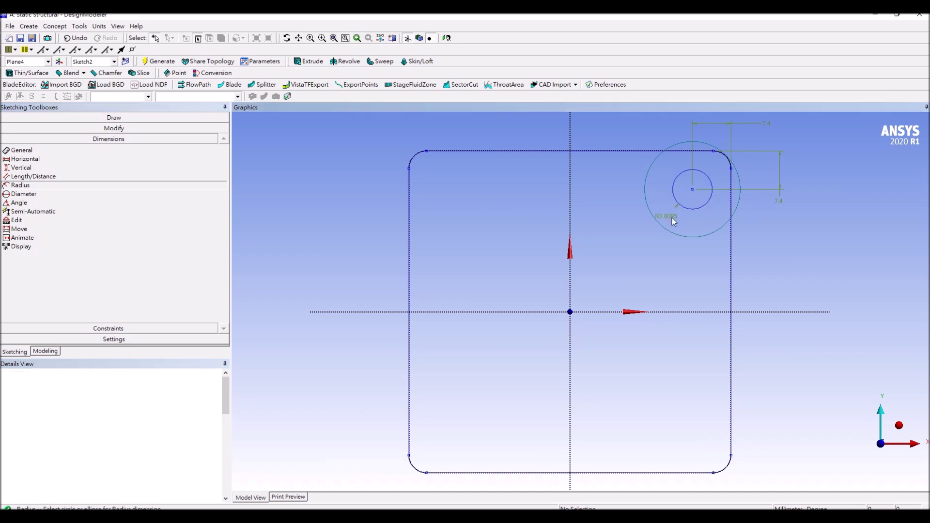
left_click(689, 238)
left_click(687, 261)
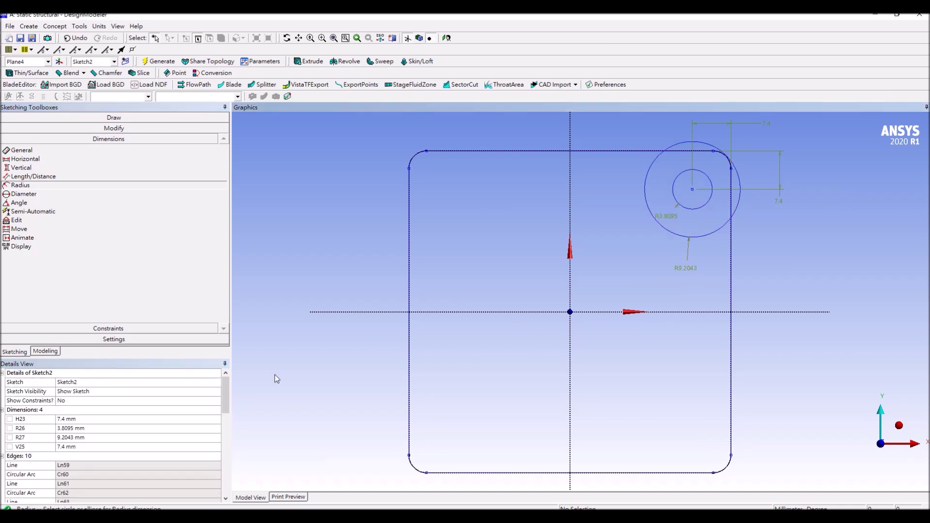
Step: Set the inner circle's radius to 3.2 mm and the outer circle's radius to 9 mm
left_click(109, 428)
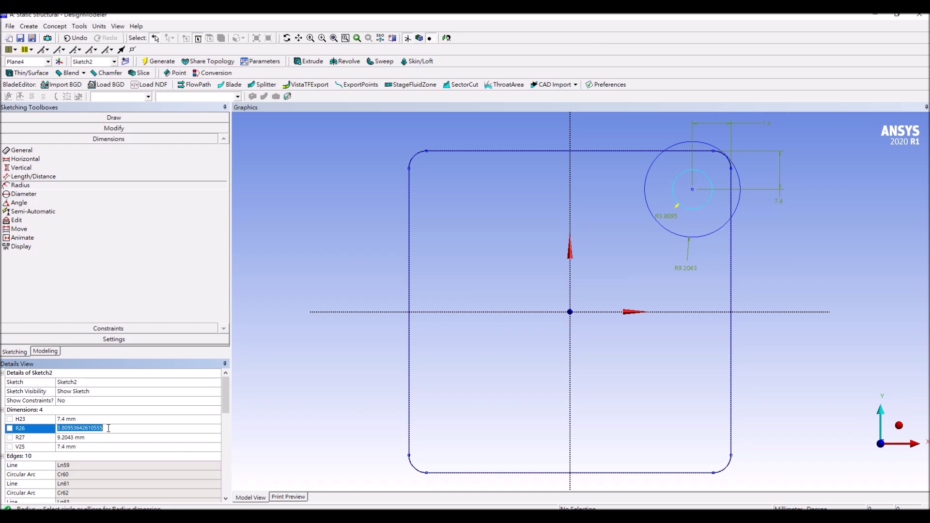
type("3.2")
key("Return")
left_click(71, 438)
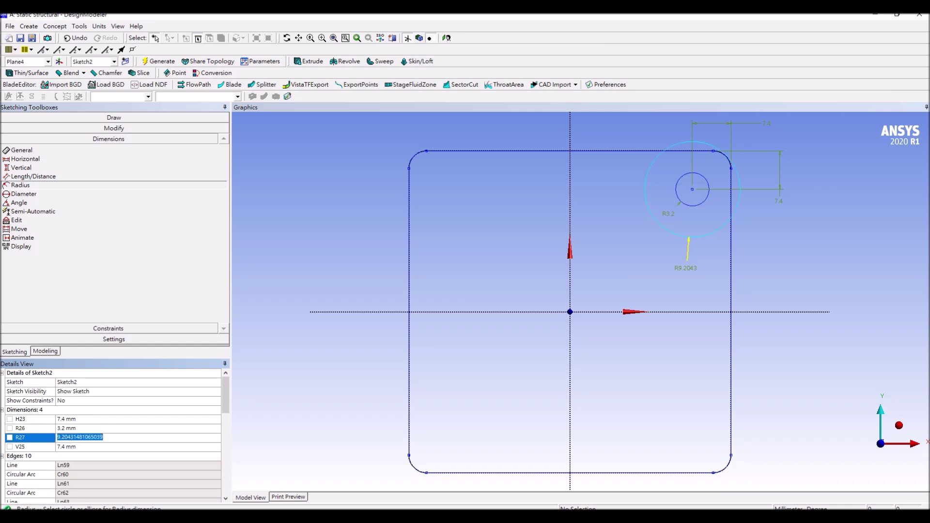
type("9")
key("Return")
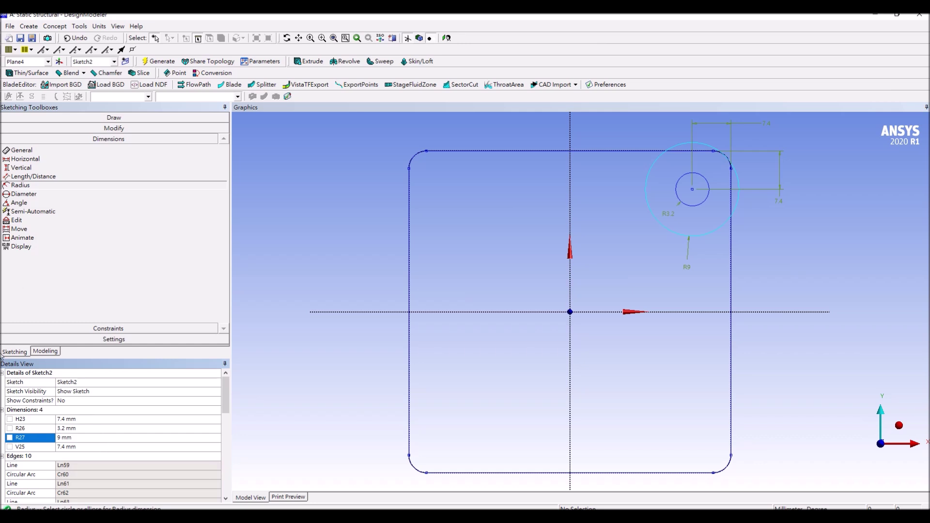
Step: Replicate both circles with the plane origin as paste handle, rotated by -90° and placed at the origin for the lower-right corner
left_click(136, 128)
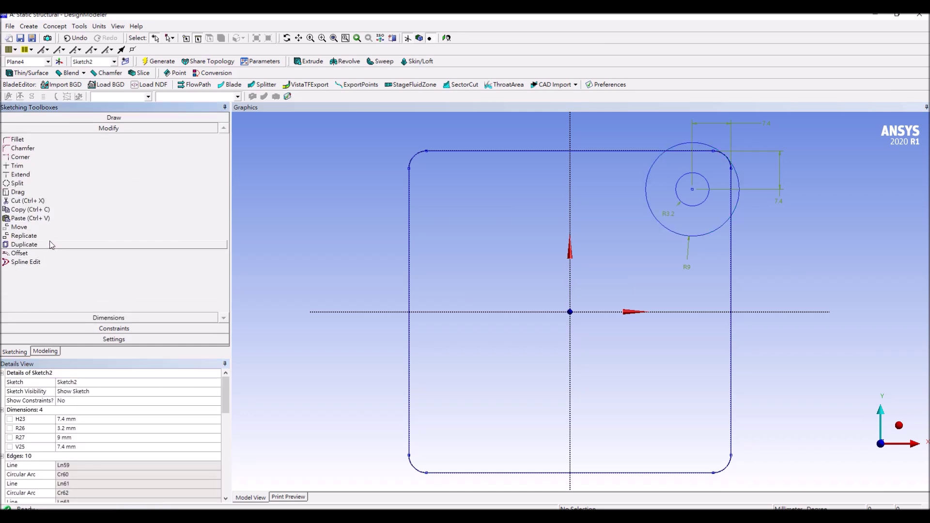
left_click(50, 237)
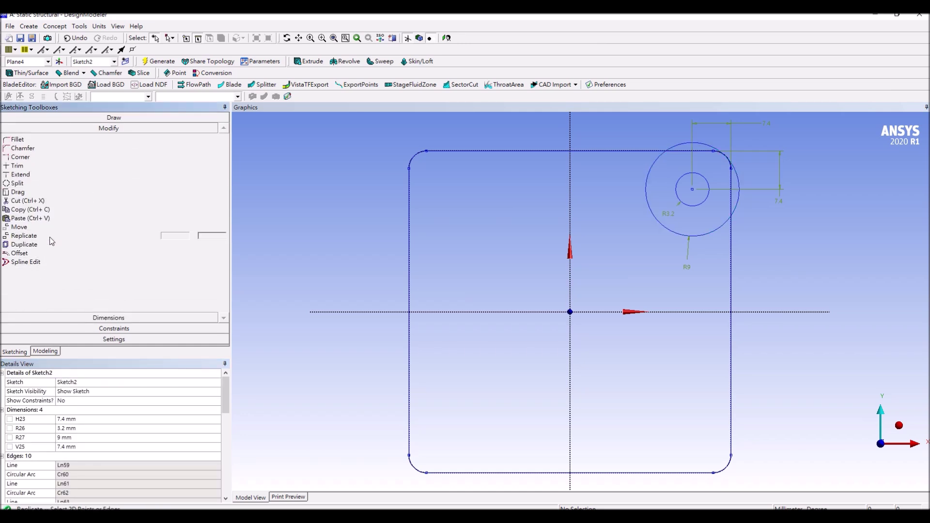
left_click(664, 224)
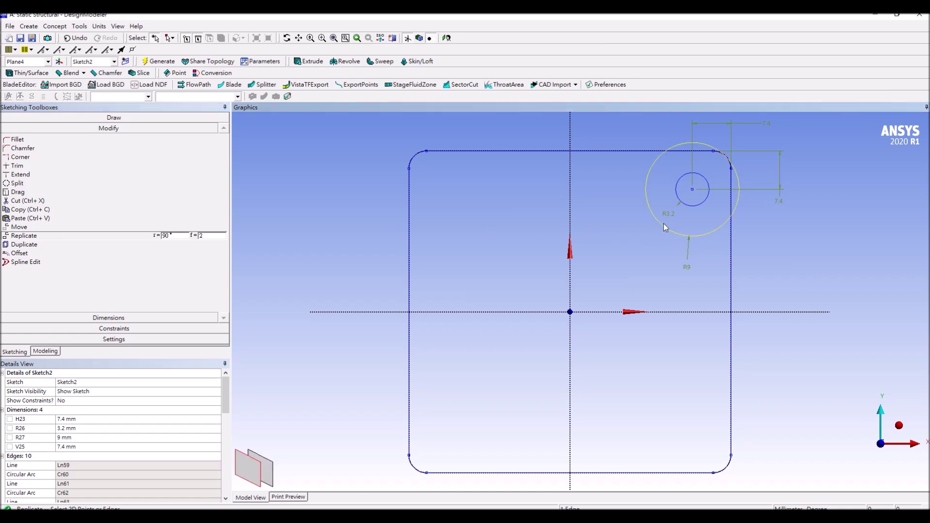
left_click(692, 207, "ctrl")
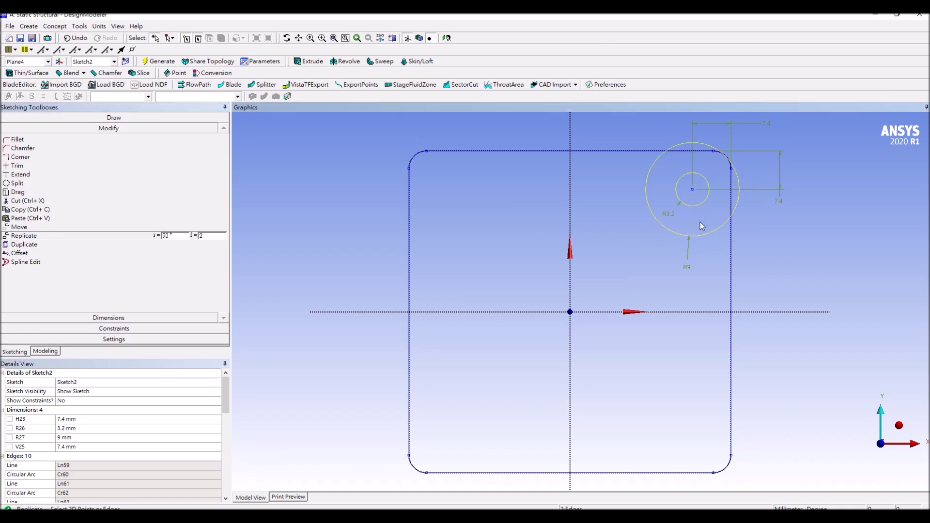
right_click(700, 226)
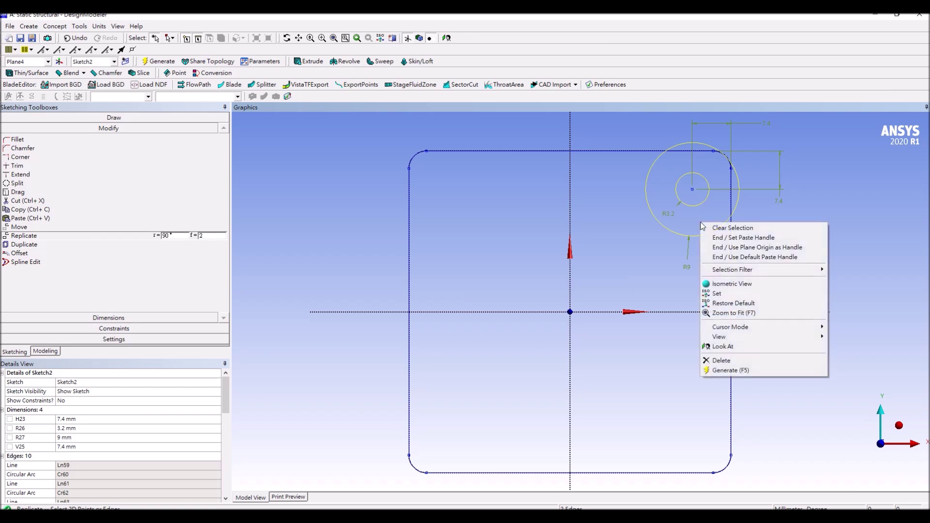
left_click(727, 248)
right_click(621, 273)
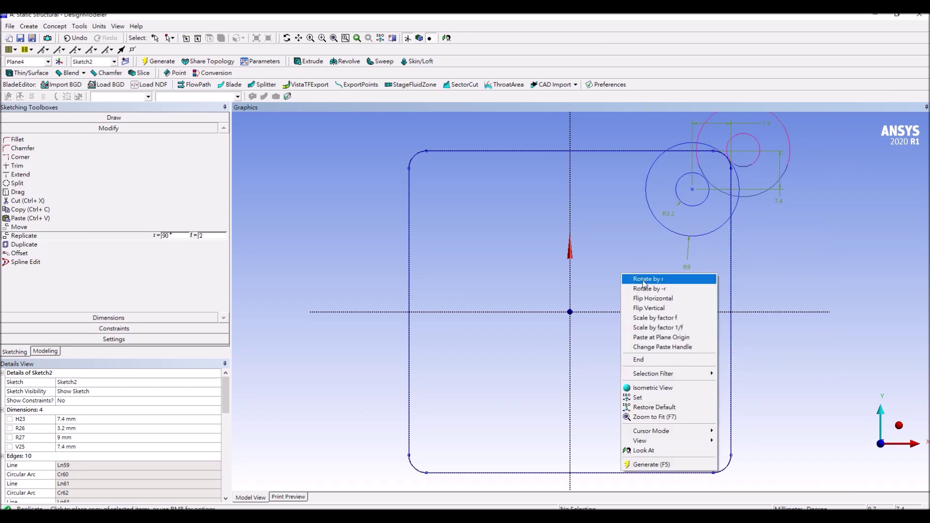
left_click(655, 289)
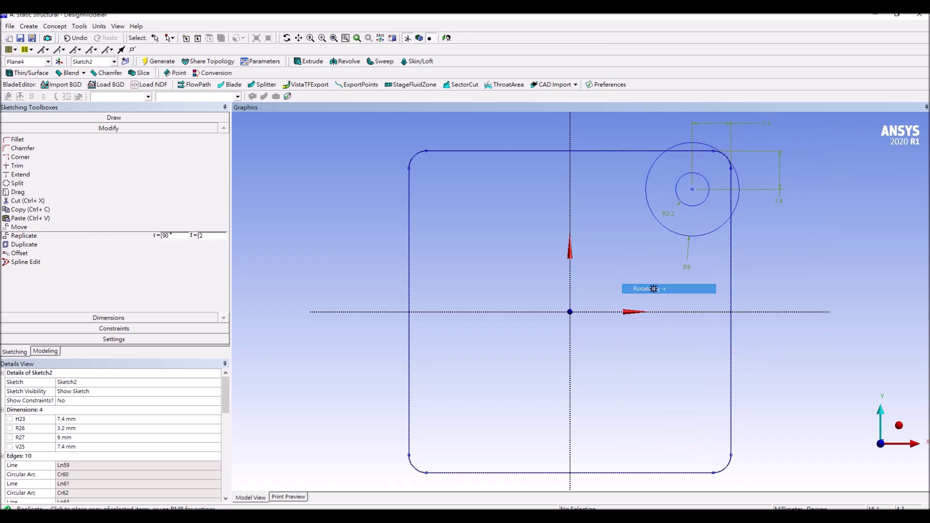
left_click(571, 313)
Step: Place two more copies of the circle pair at the origin, each rotated a further -90°, for the lower-left and upper-left corners, and end Replicate
right_click(540, 327)
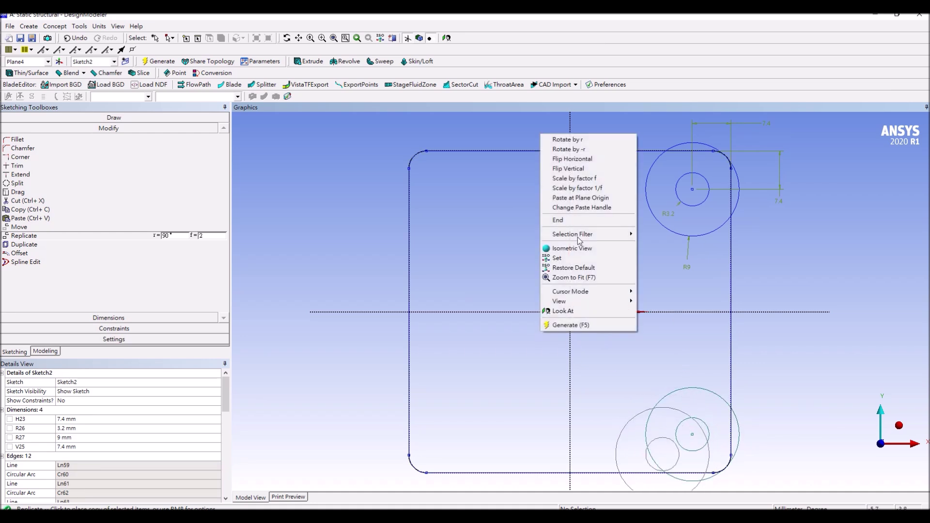
left_click(584, 149)
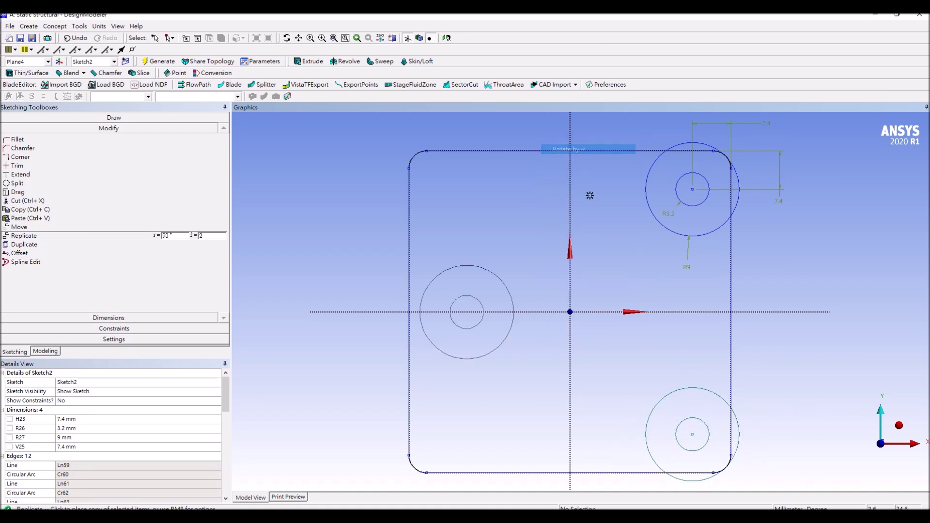
left_click(570, 312)
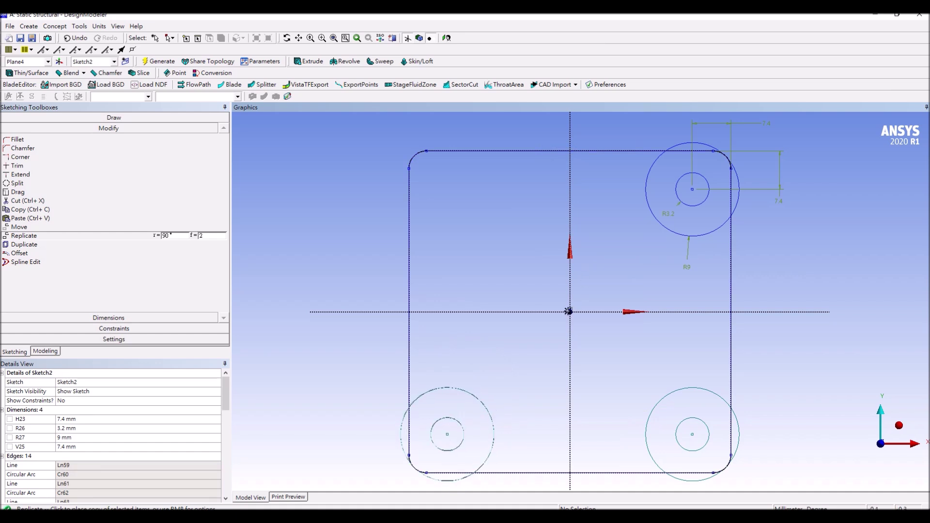
right_click(542, 279)
left_click(571, 294)
left_click(571, 312)
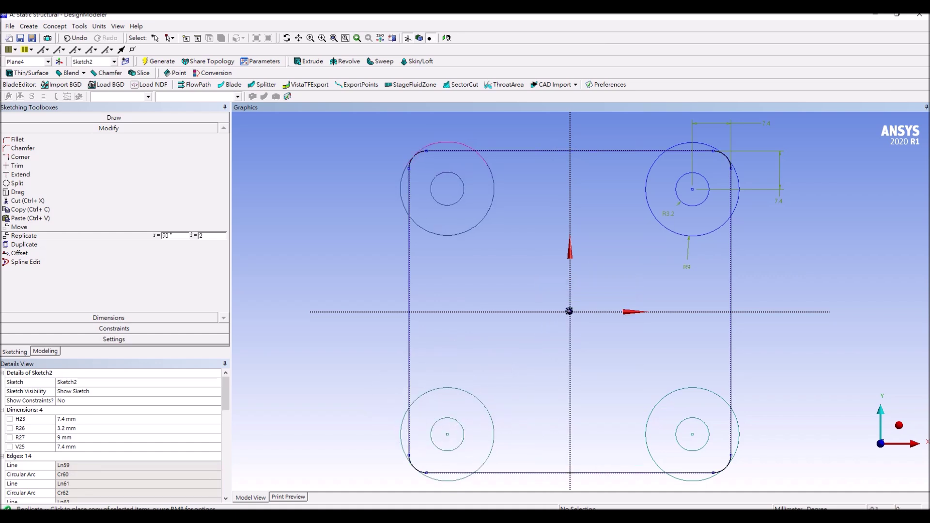
right_click(527, 285)
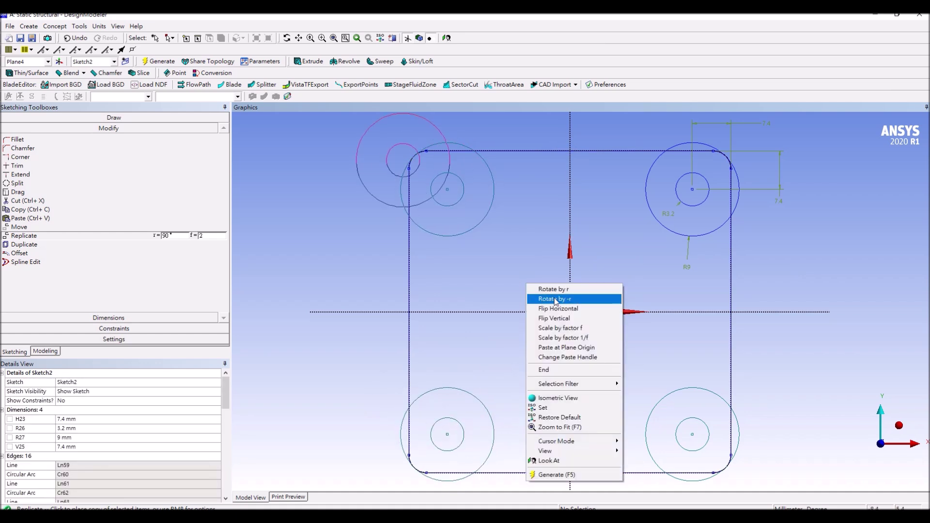
left_click(557, 371)
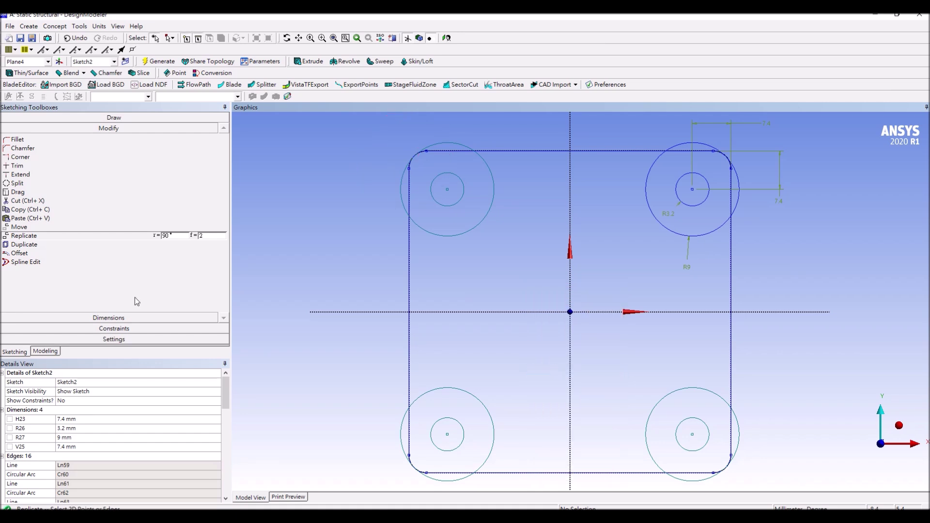
Step: Start Offset and select the outline's left, top and right edges together with both upper corner arcs
left_click(68, 254)
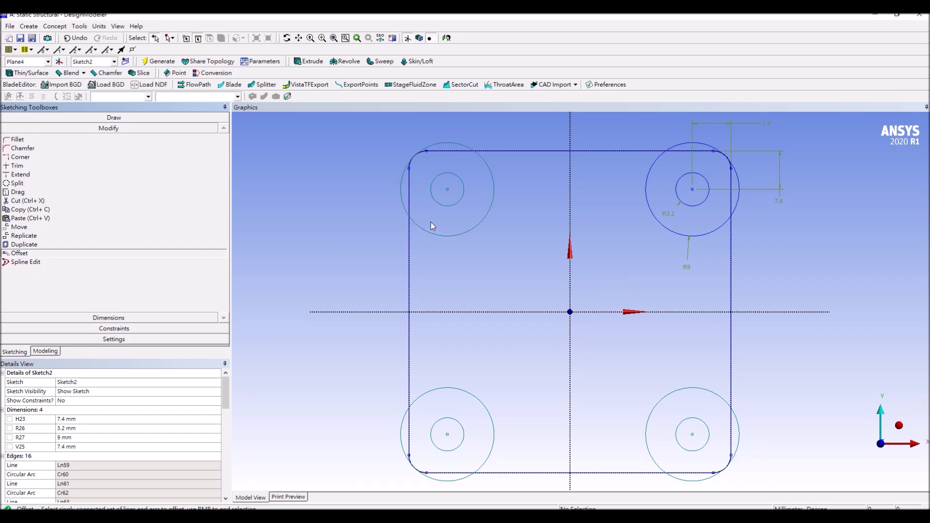
left_click(412, 201)
scroll(424, 155, "up", 1)
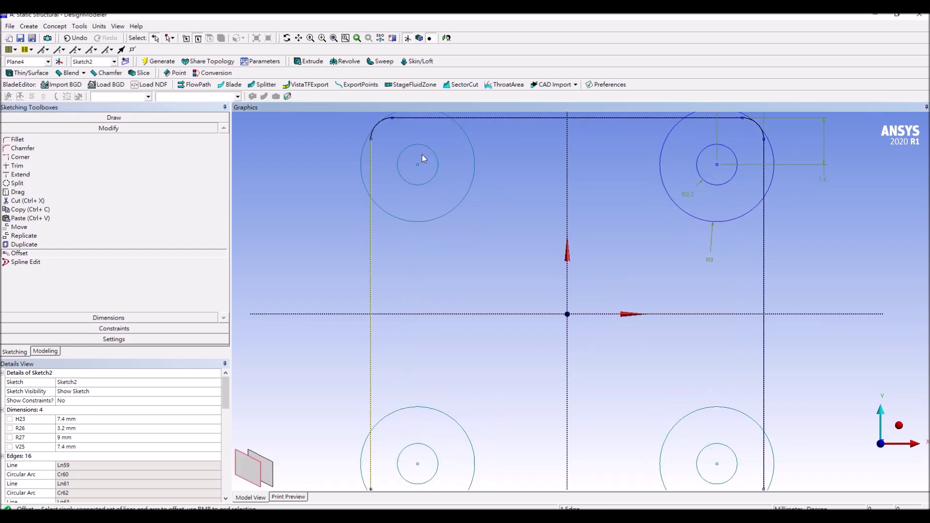
left_click(383, 121)
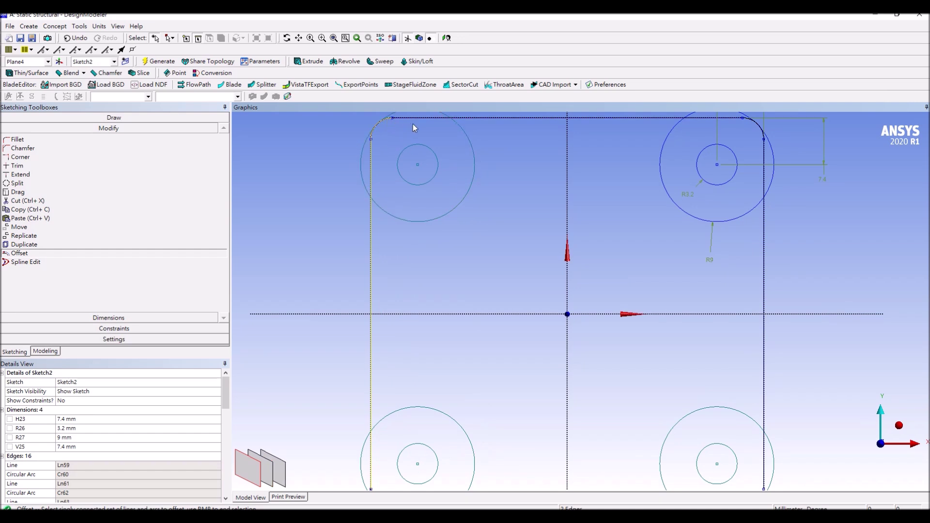
left_click(419, 120)
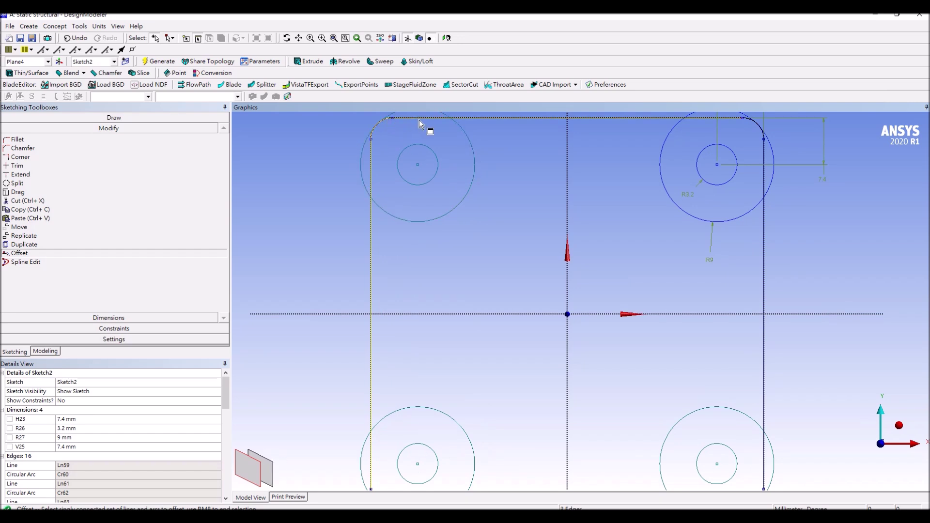
left_click(750, 125)
left_click(765, 213)
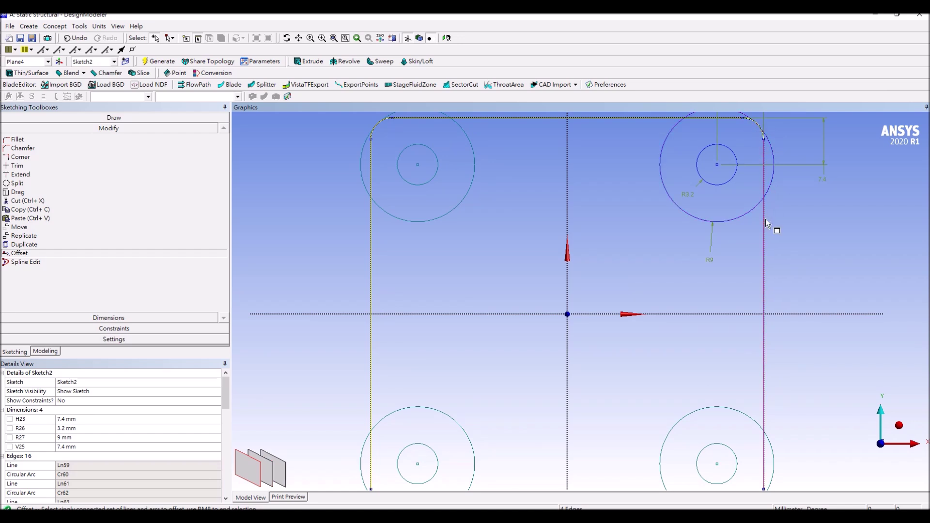
Step: Add the outline's bottom edge and lower corner arcs to the selection, place the offset about 1.1 mm inside, and end Offset
scroll(711, 355, "down", 3)
middle_click_drag(612, 438, 613, 347, "ctrl")
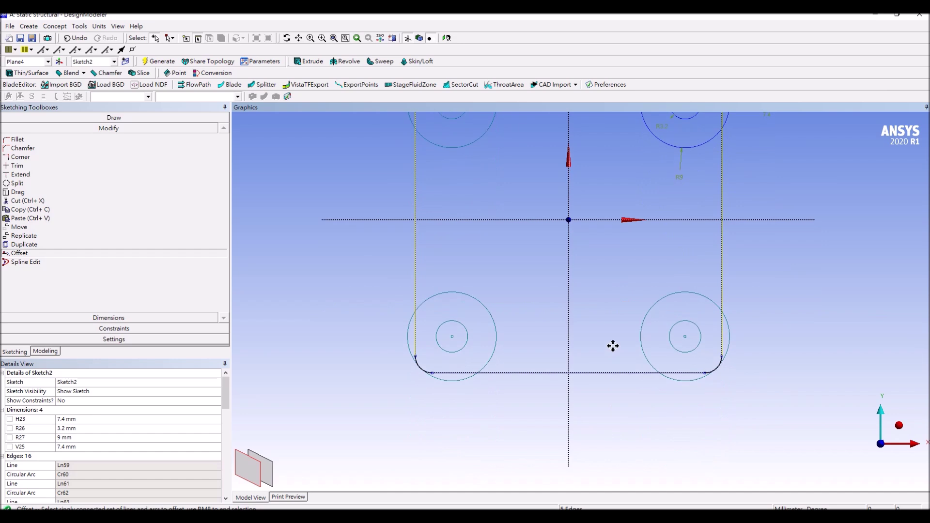
left_click(630, 374)
scroll(752, 359, "up", 5)
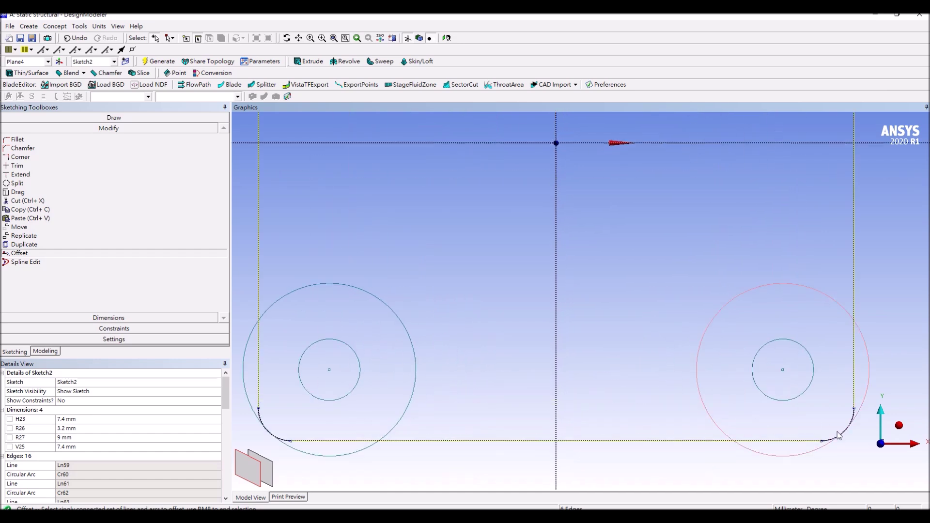
left_click(829, 442)
left_click(261, 419)
right_click(310, 226)
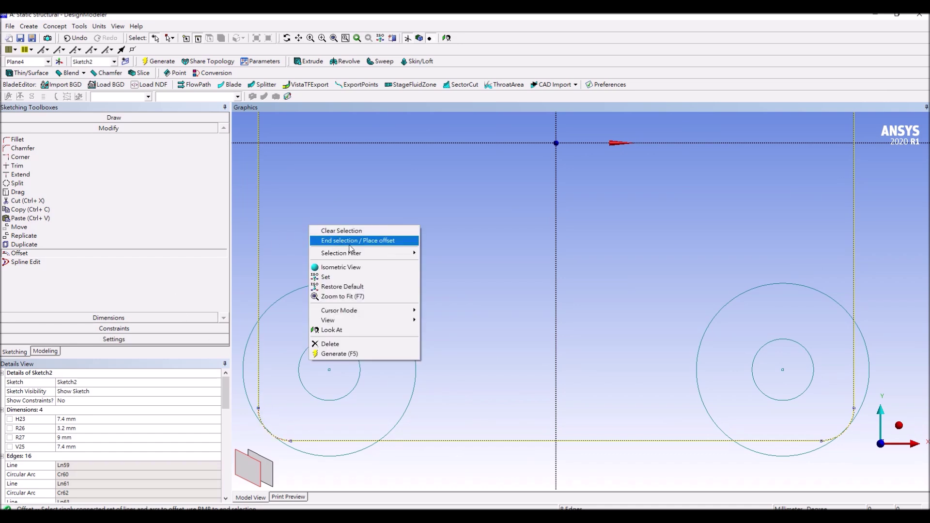
left_click(379, 242)
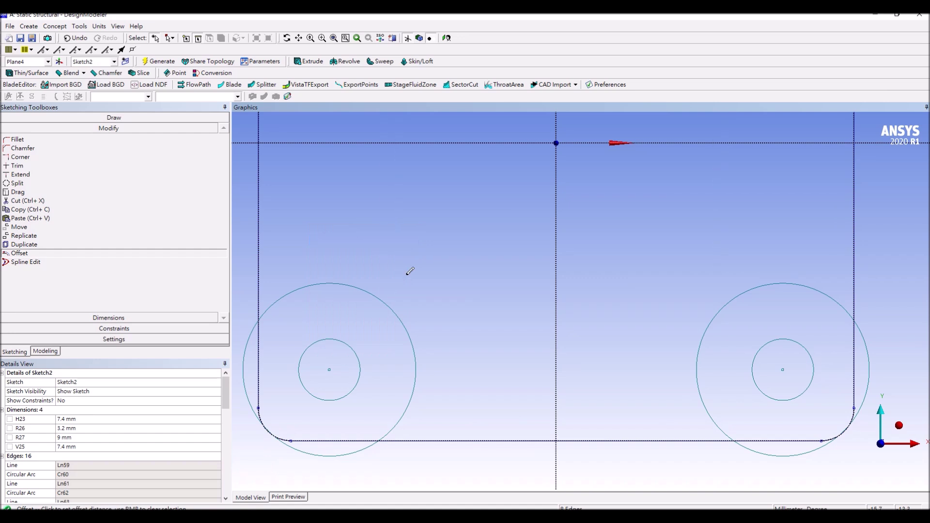
scroll(349, 388, "down", 2)
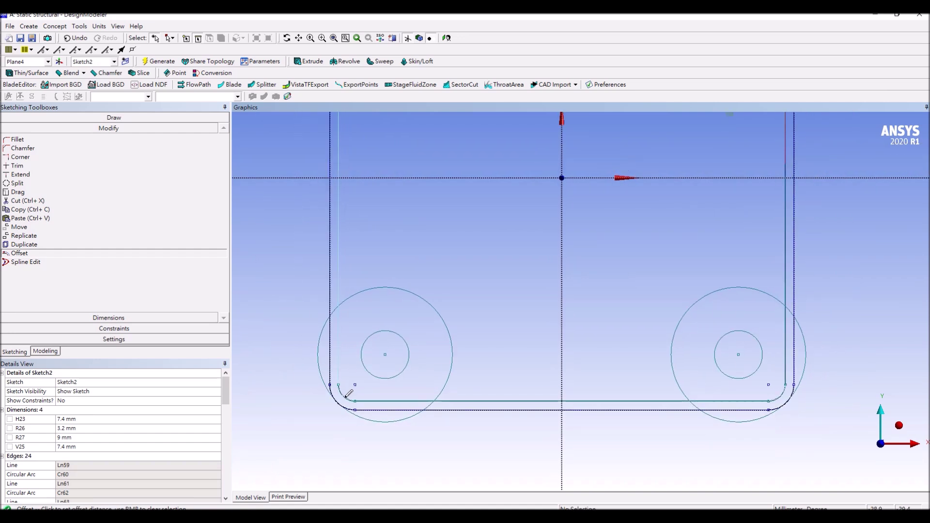
left_click(360, 381)
right_click(361, 382)
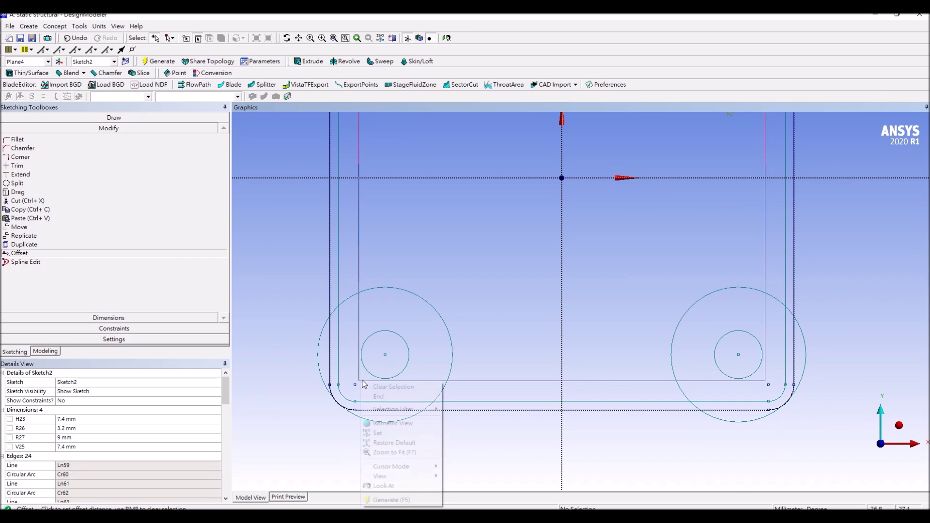
left_click(400, 402)
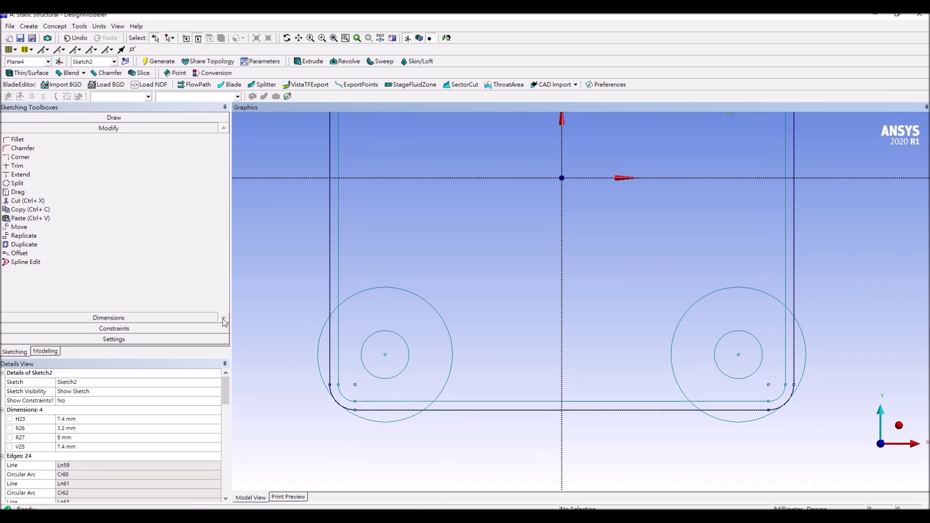
Step: Dimension the gap between the outer outline and its offset copy near the lower-left corner and set it to 2.3 mm
left_click(106, 319)
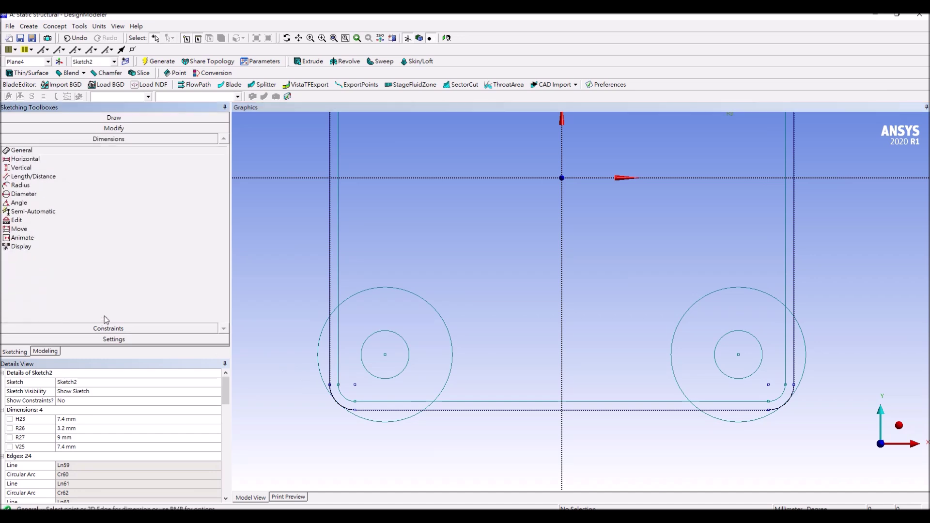
left_click(330, 386)
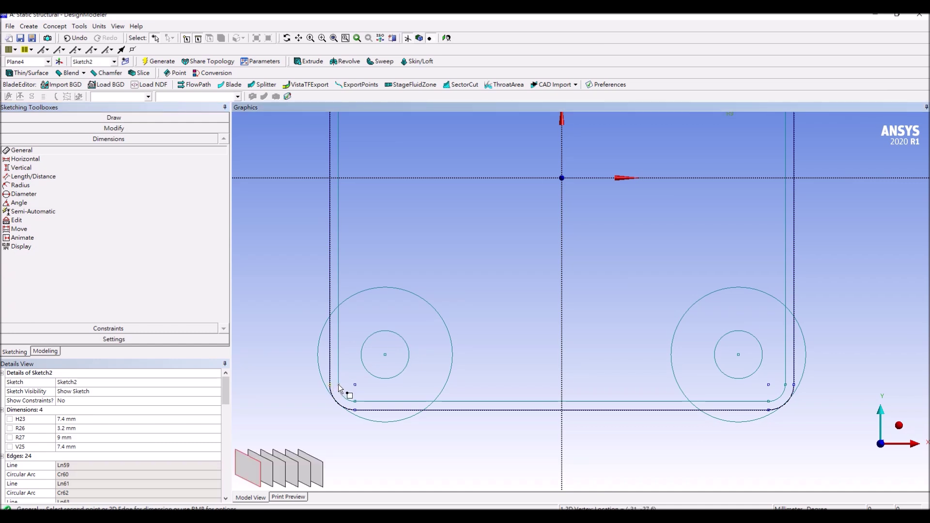
left_click(339, 385)
left_click(265, 358)
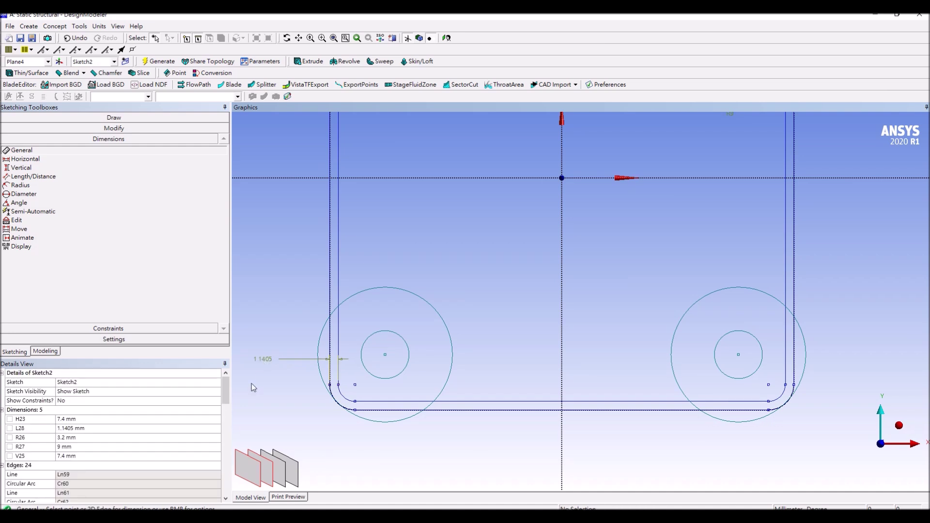
left_click(66, 428)
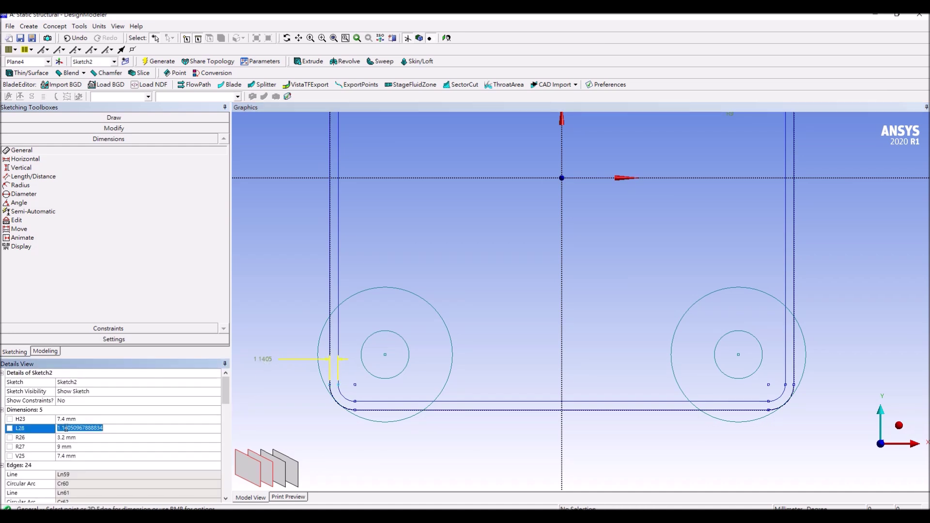
type("2.3")
key("Return")
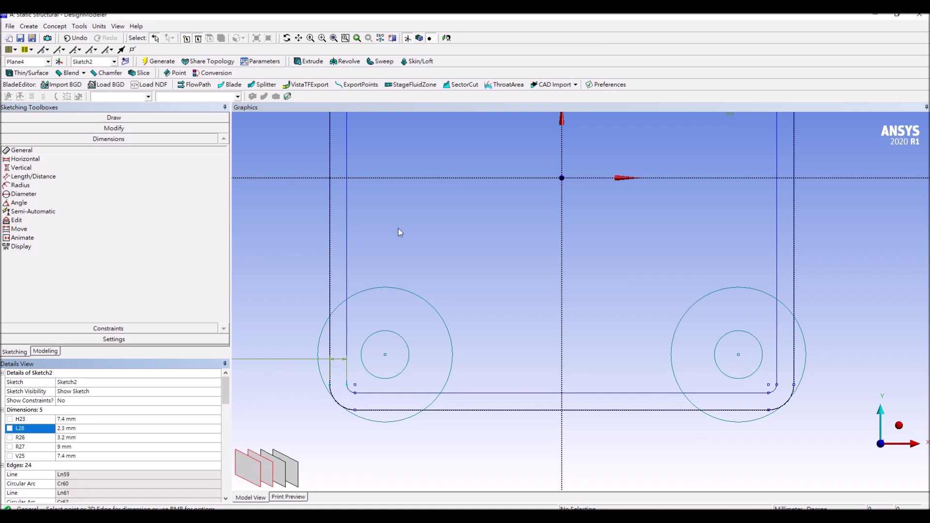
Step: Draw four concentric circles centred on the plane origin, with radii of about 5.2, 9.4, 13.4 and 18.1 mm
scroll(398, 229, "down", 3)
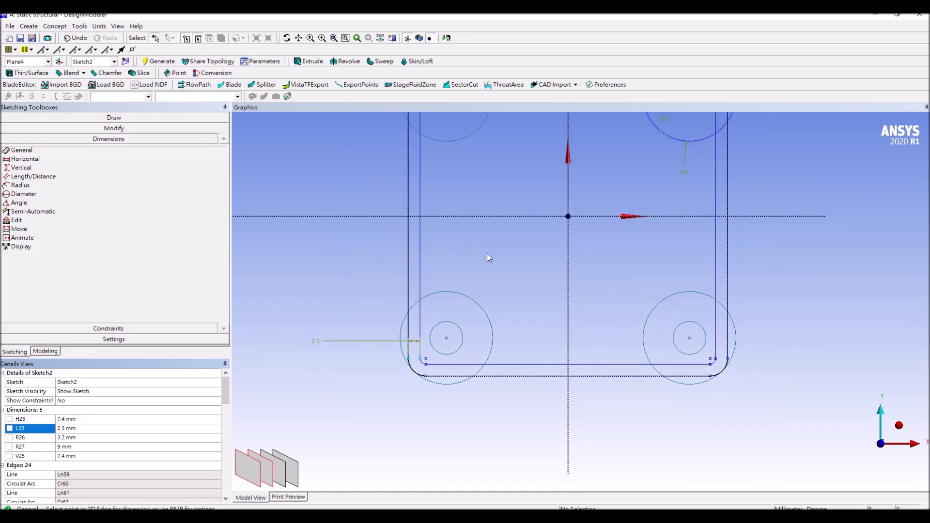
mouse_move(538, 246)
middle_mouse_down("ctrl")
mouse_move(544, 239)
mouse_move(505, 336)
middle_mouse_up("ctrl")
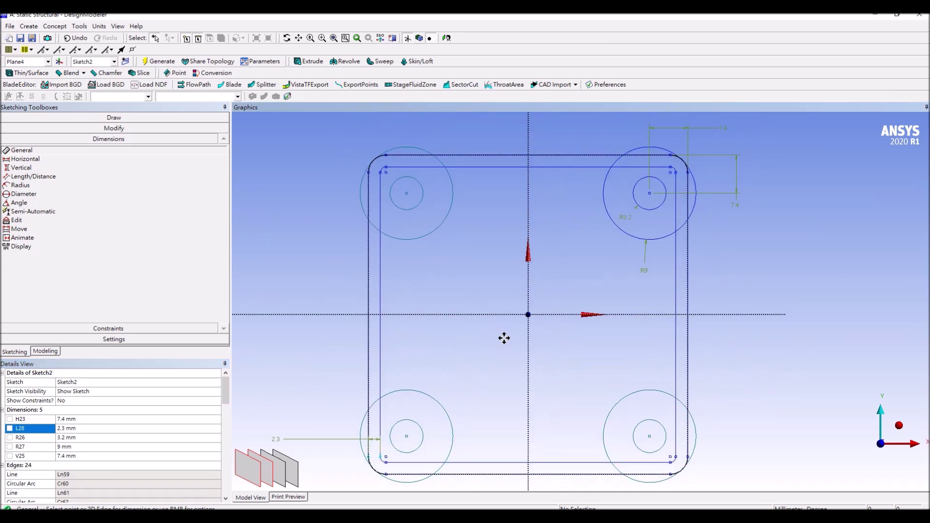
left_click(96, 118)
left_click(19, 199)
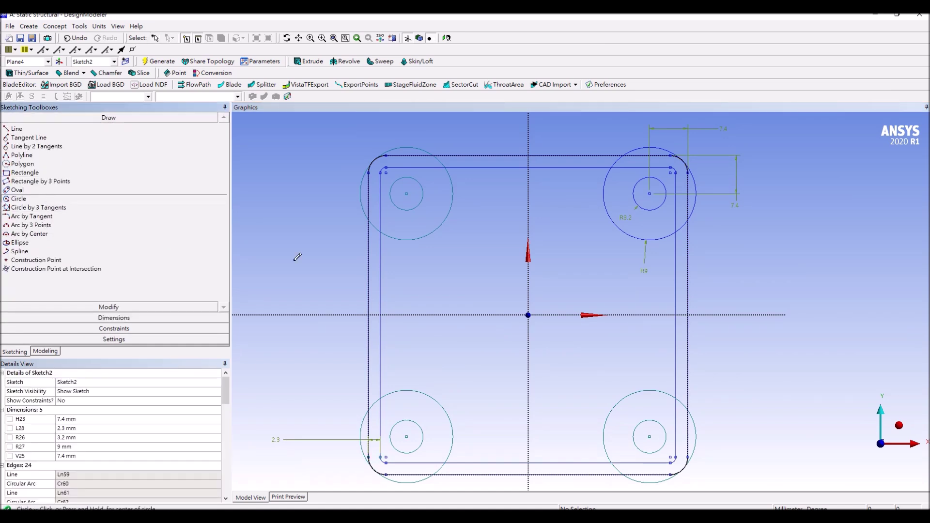
left_click(528, 315)
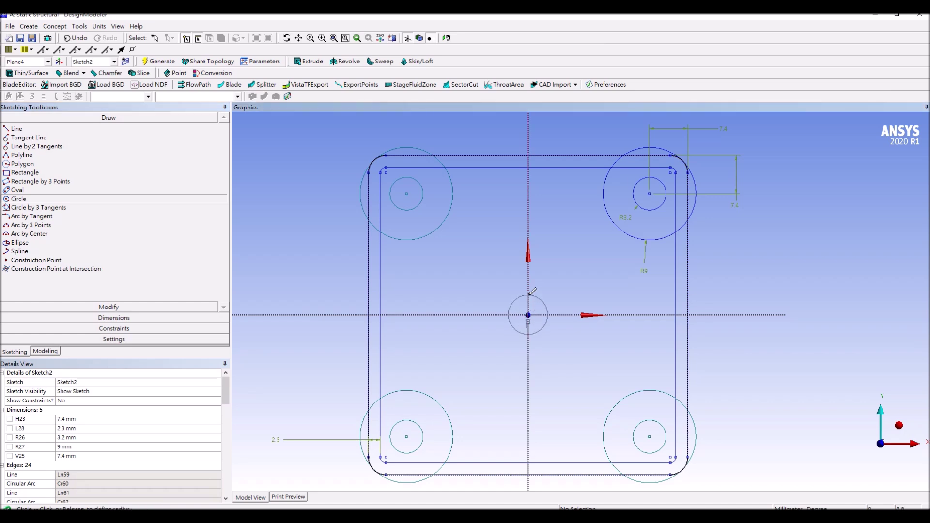
left_click(536, 284)
left_click(528, 315)
left_click(554, 267)
left_click(528, 314)
left_click(564, 260)
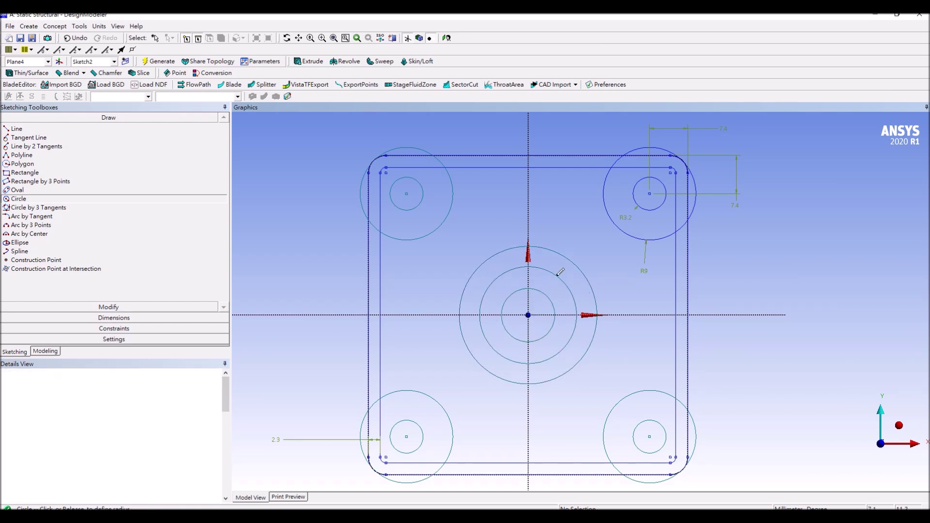
left_click(528, 315)
left_click(564, 227)
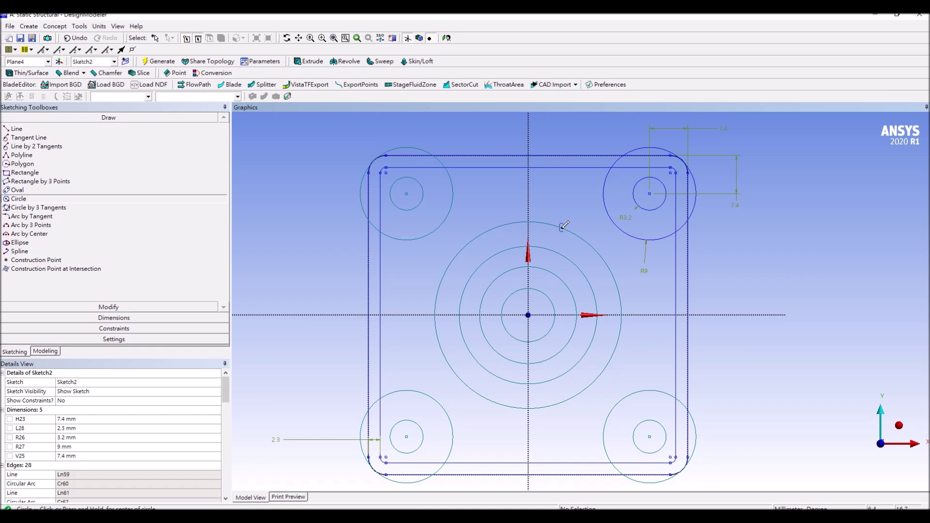
Step: Add a radius dimension to each of the four concentric circles around the origin
left_click(101, 319)
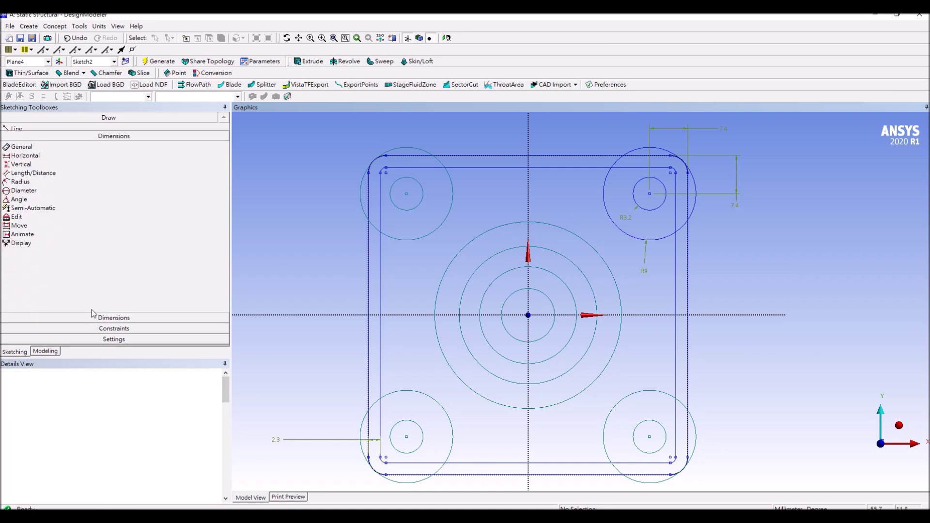
left_click(21, 185)
left_click(510, 316)
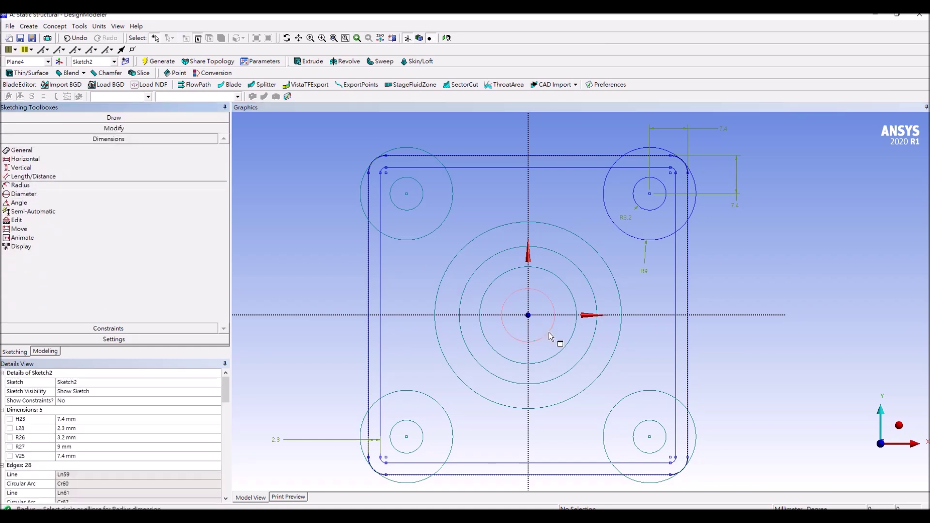
left_click(551, 338)
left_click(561, 355)
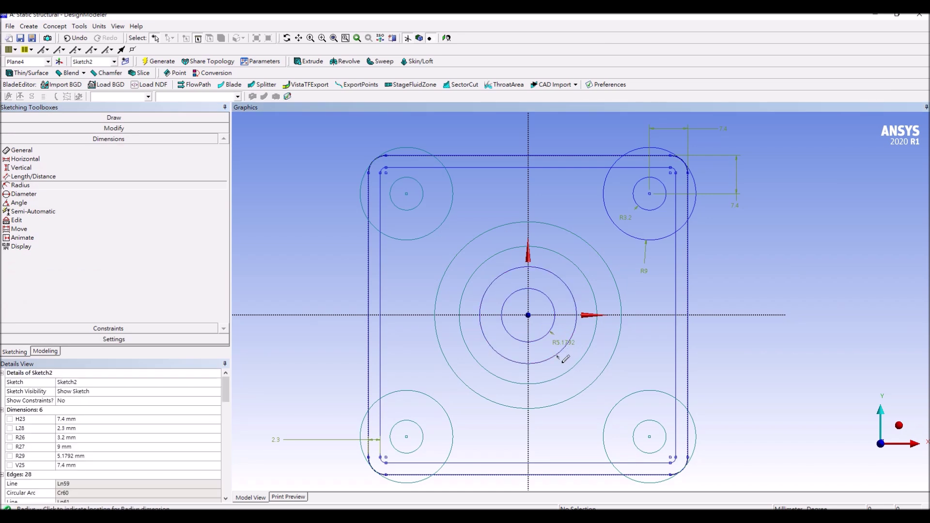
left_click(562, 366)
left_click(559, 381)
left_click(562, 391)
left_click(564, 403)
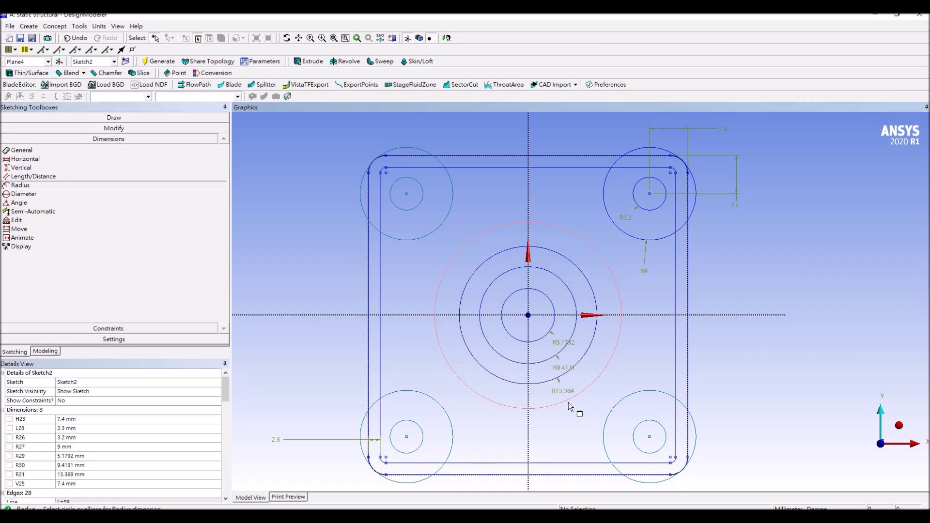
left_click(571, 413)
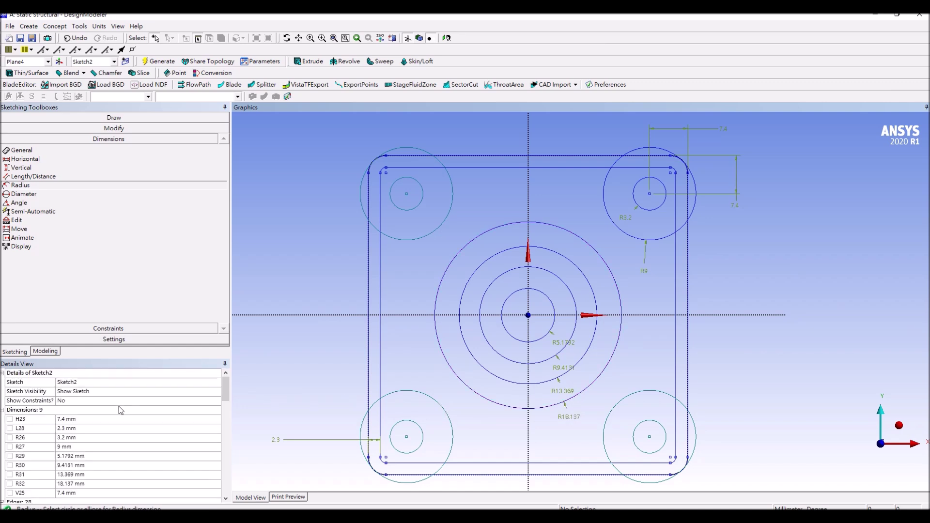
Step: Set the innermost centre circle's radius R29 to 14.5 mm
left_click(76, 456)
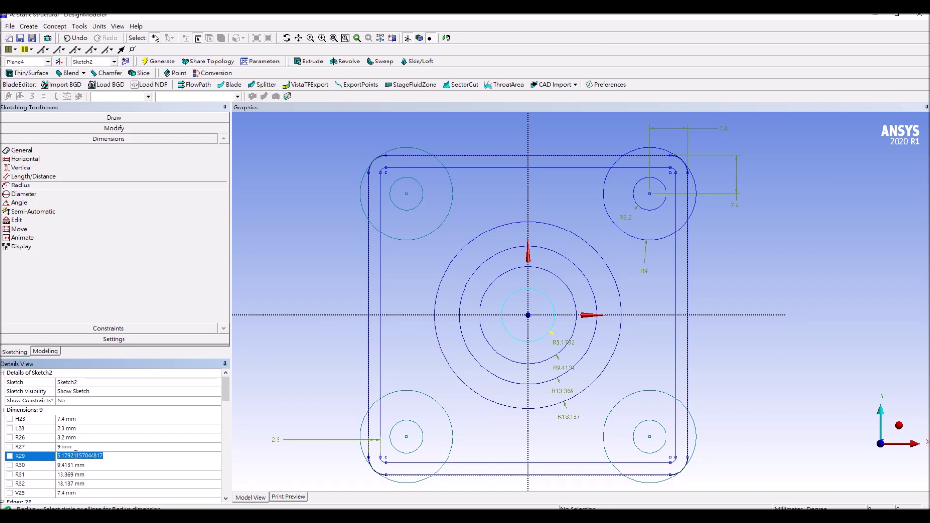
type("14.5")
key("Return")
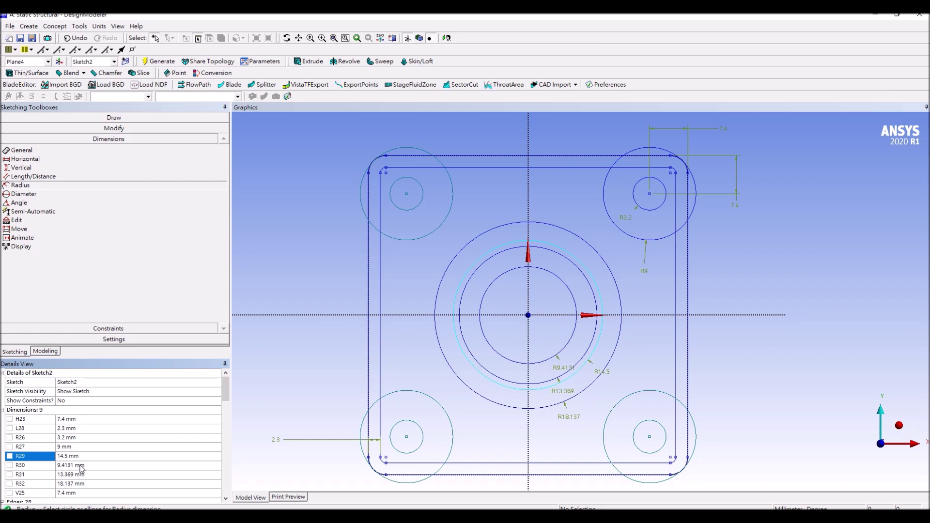
Step: Set the centre circle radius R30 to 14.5 mm and radius R29 to 18.1 mm
left_click(81, 465)
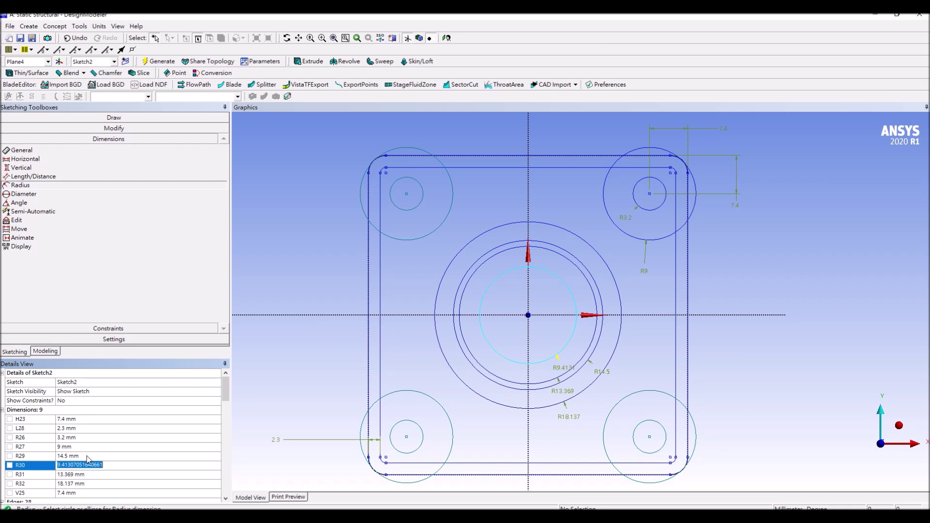
type("14.5")
key("Return")
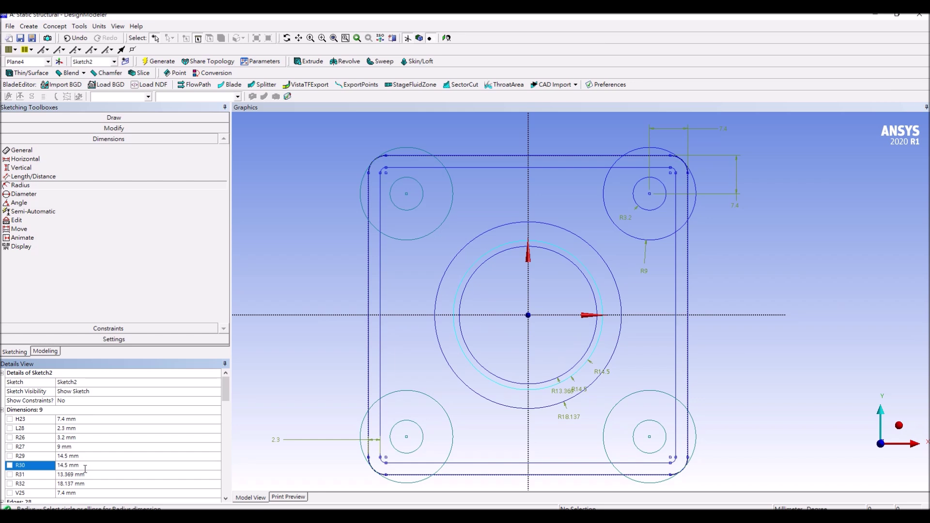
left_click(78, 457)
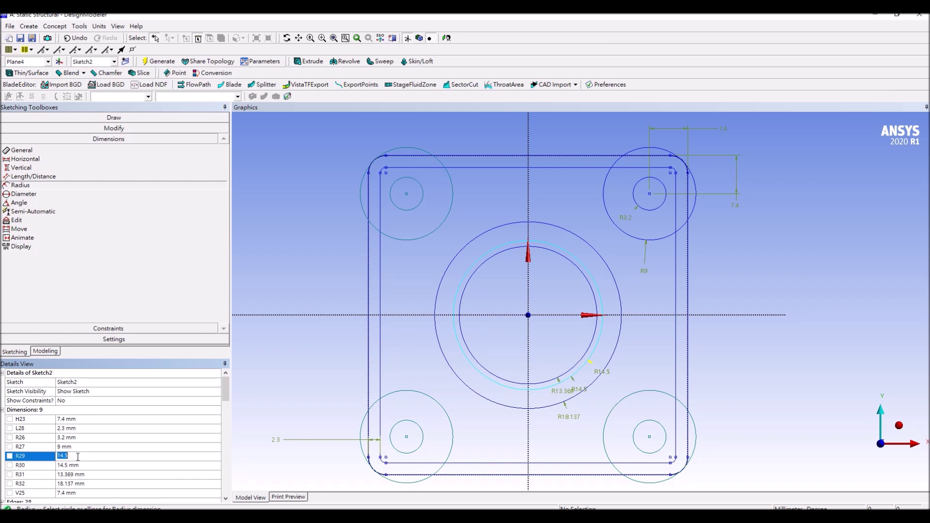
type("18.1")
key("Return")
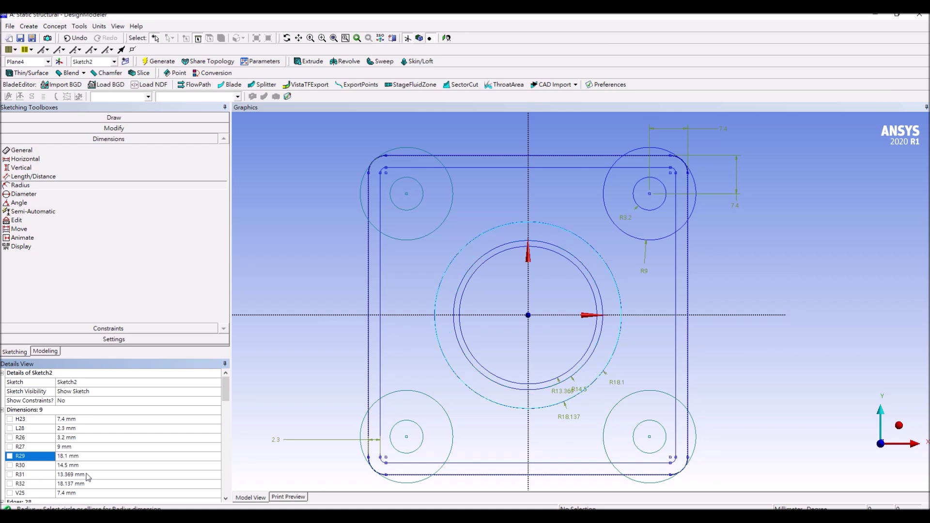
Step: Set the centre circle radius R31 to 25.4 mm and radius R32 to 27.8 mm
left_click(86, 475)
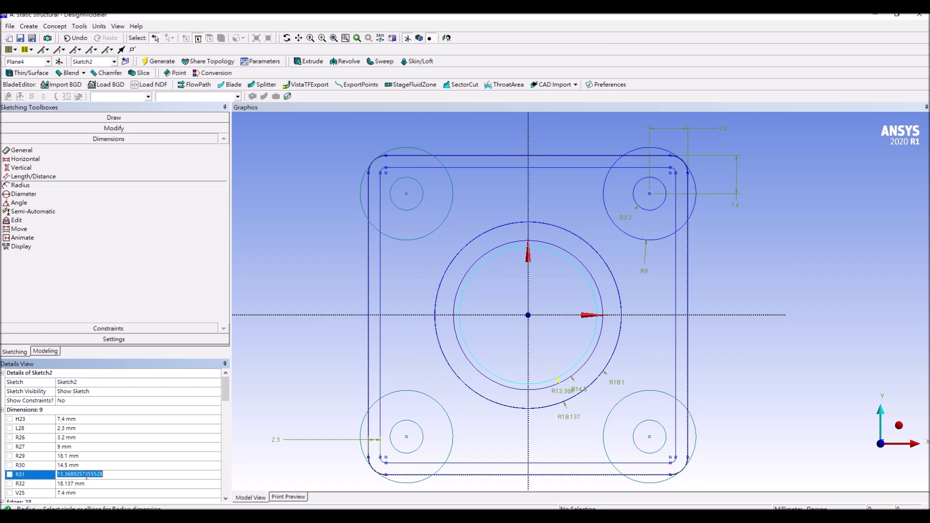
type("25.4")
key("Return")
left_click(80, 483)
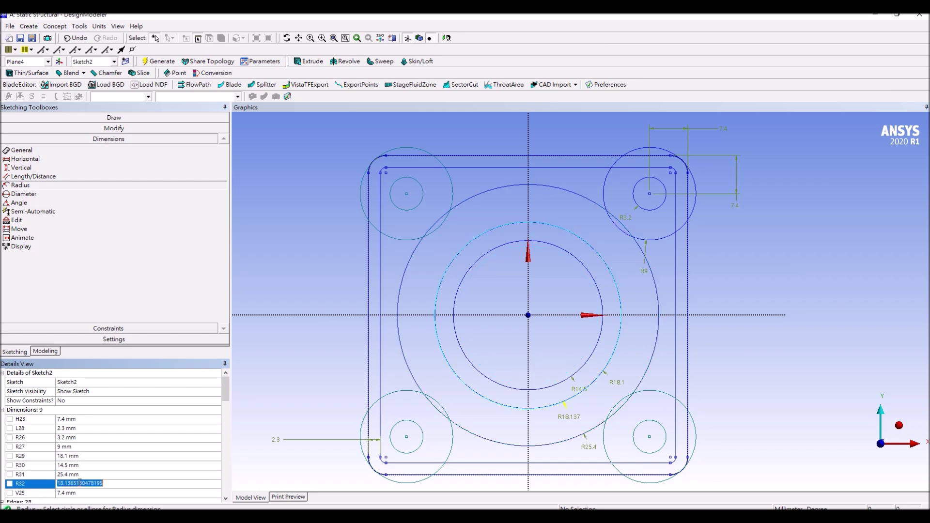
type("27.8")
key("Return")
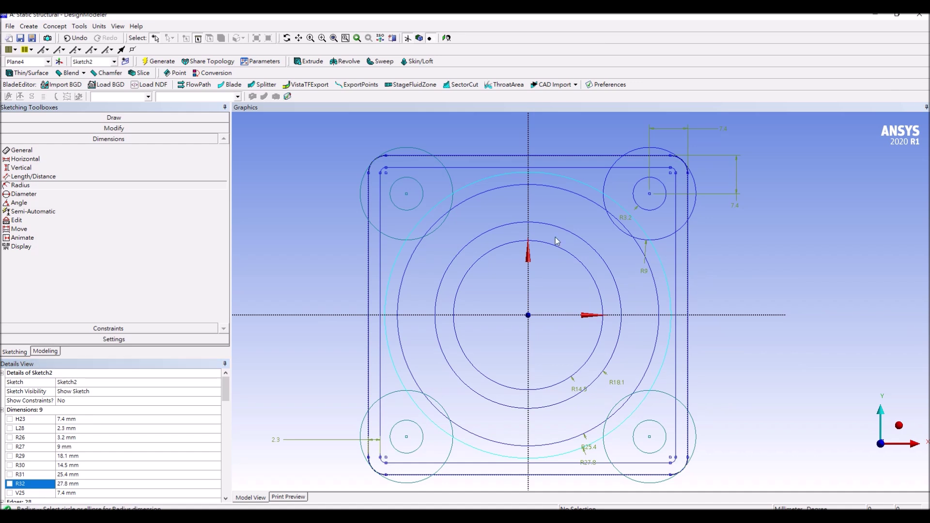
Step: Trim away the parts of the upper-left 9 mm radius circle that lie outside the rounded square outline
left_click(56, 128)
left_click(28, 166)
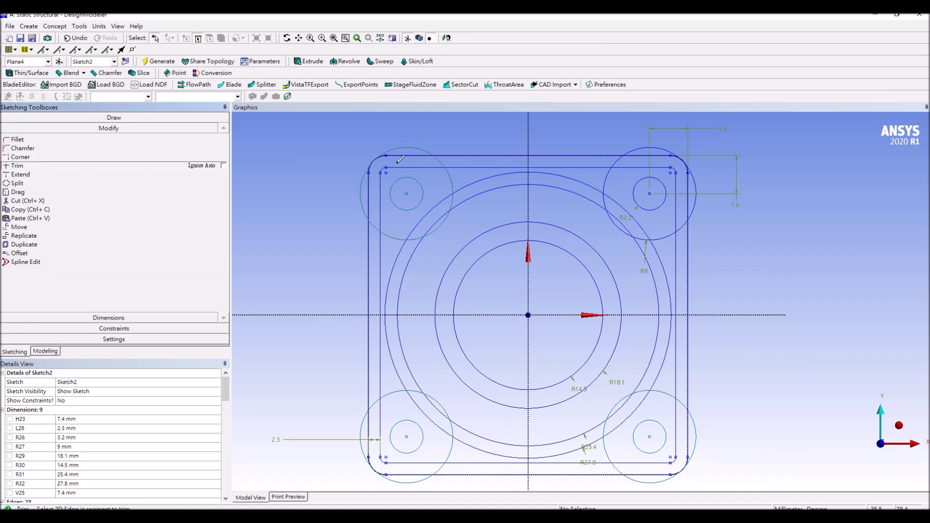
scroll(400, 158, "up", 1)
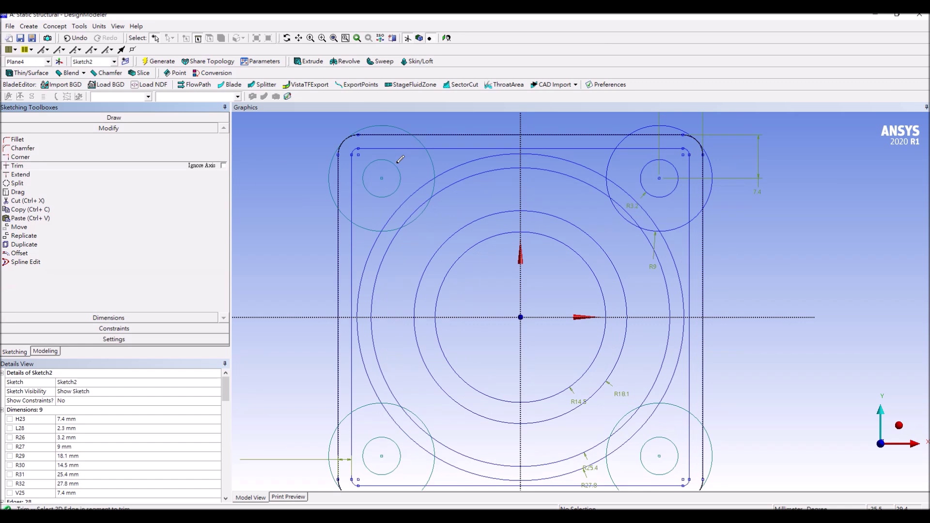
left_click(384, 125)
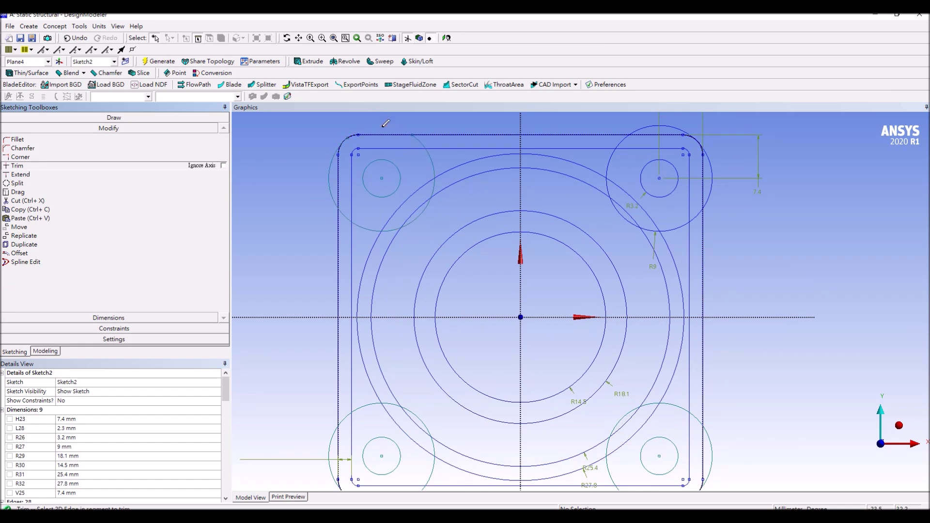
left_click(332, 160)
left_click(347, 138)
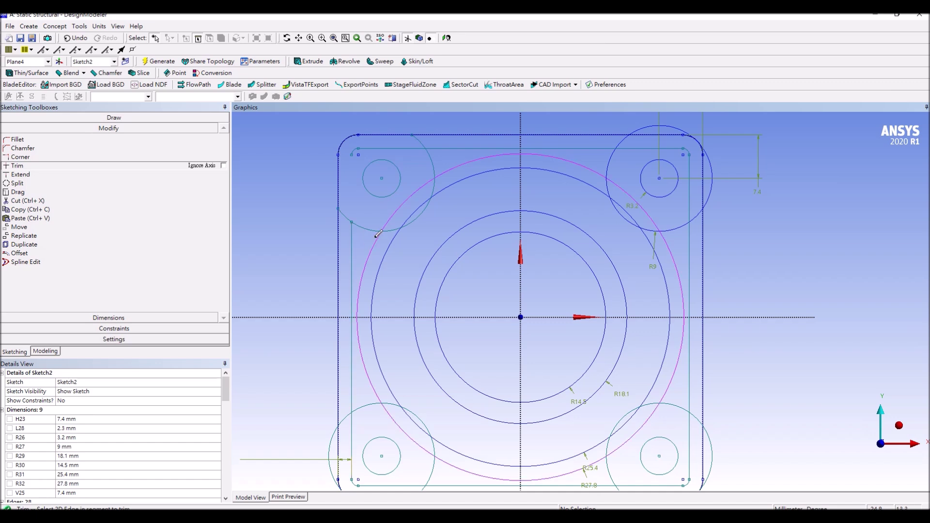
left_click(377, 222)
left_click(413, 195)
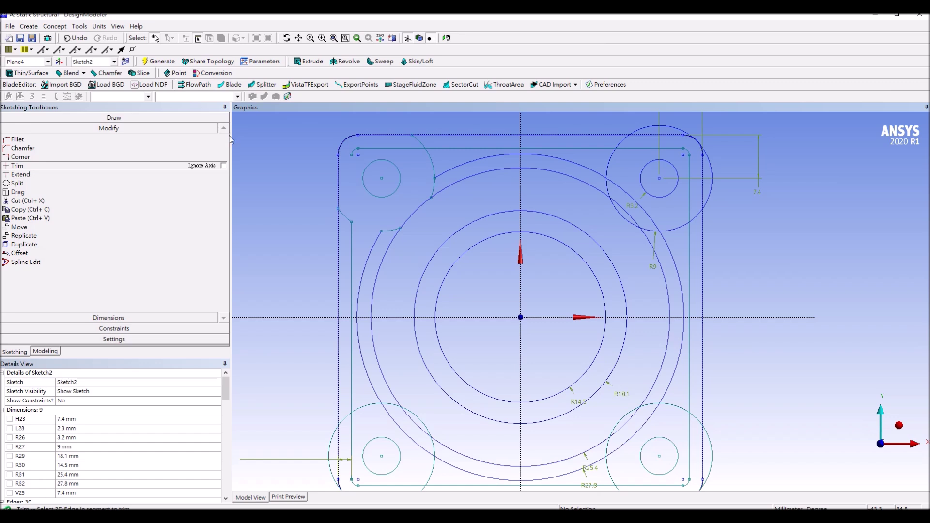
left_click(81, 40)
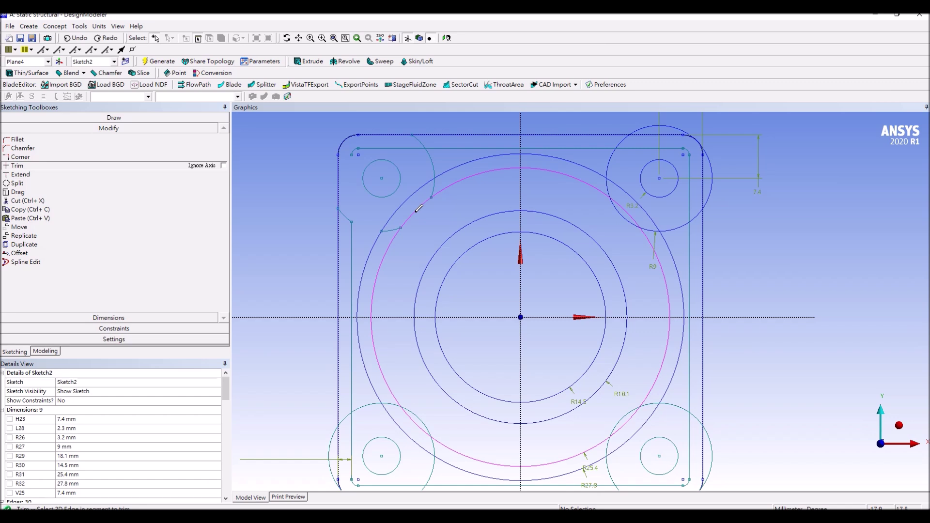
left_click(417, 197)
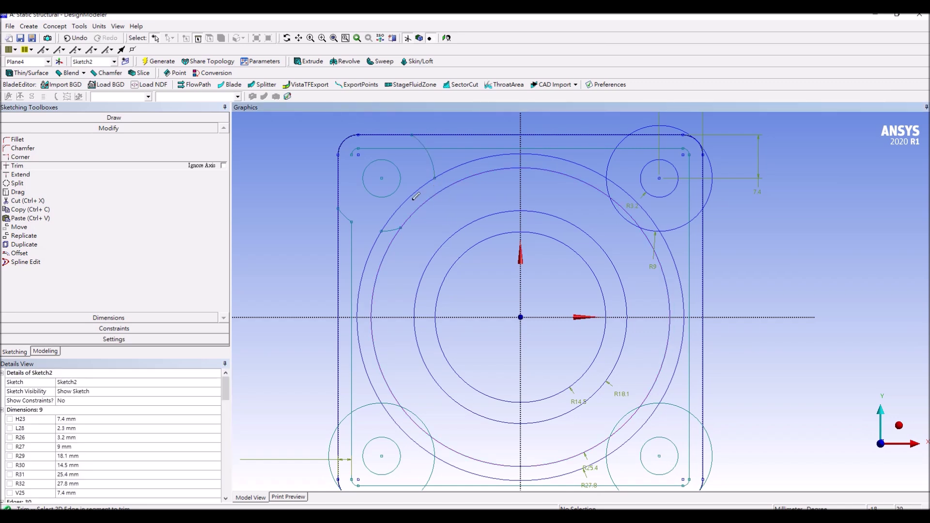
left_click(395, 225)
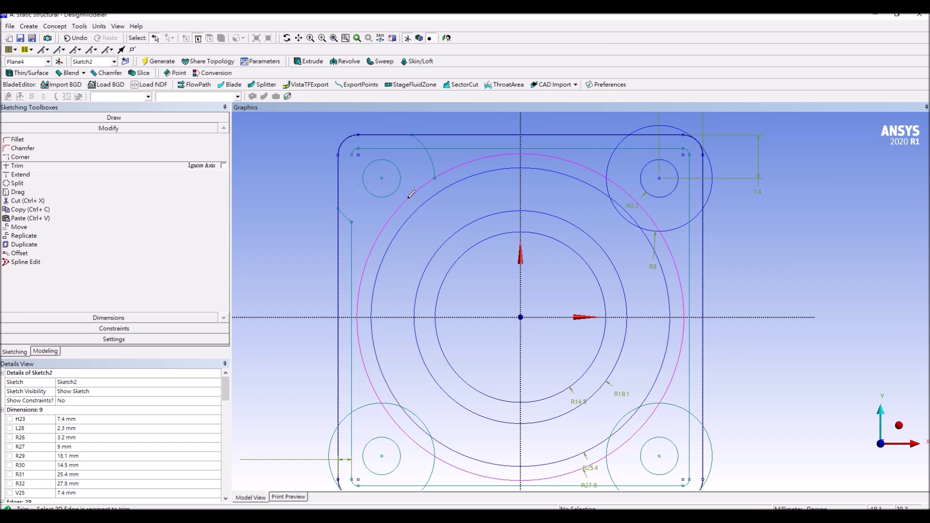
left_click(412, 194)
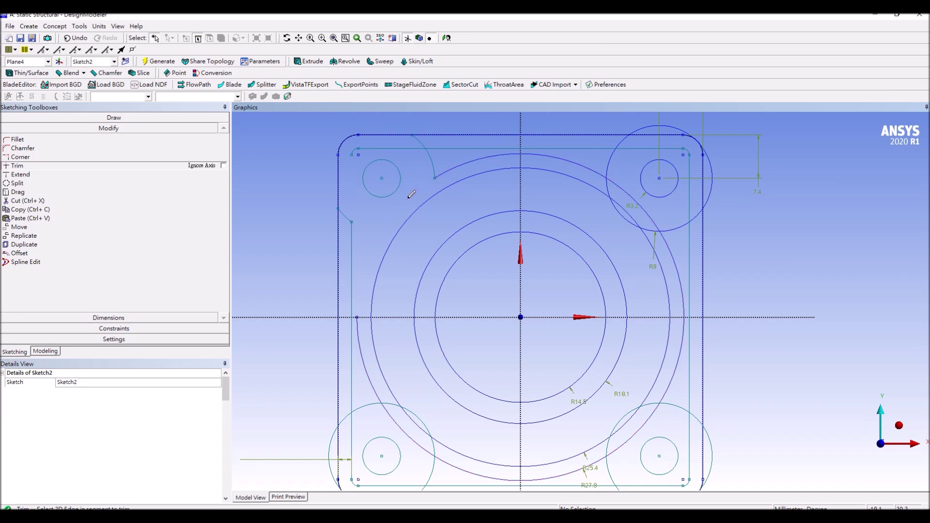
left_click(72, 39)
left_click(72, 38)
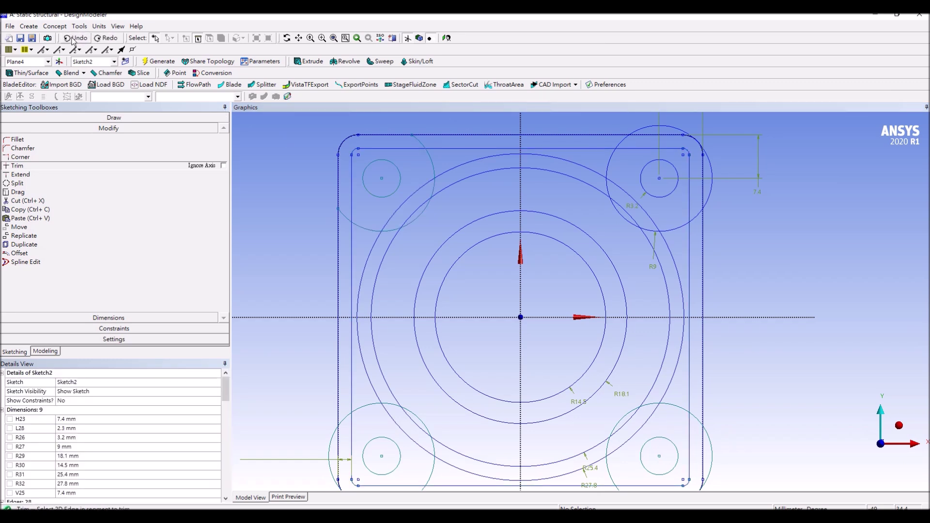
Step: Trim the upper-left corner so only the 9 mm radius arcs joining the inner outline to the 27.8 mm circle remain
left_click(352, 175)
left_click(401, 148)
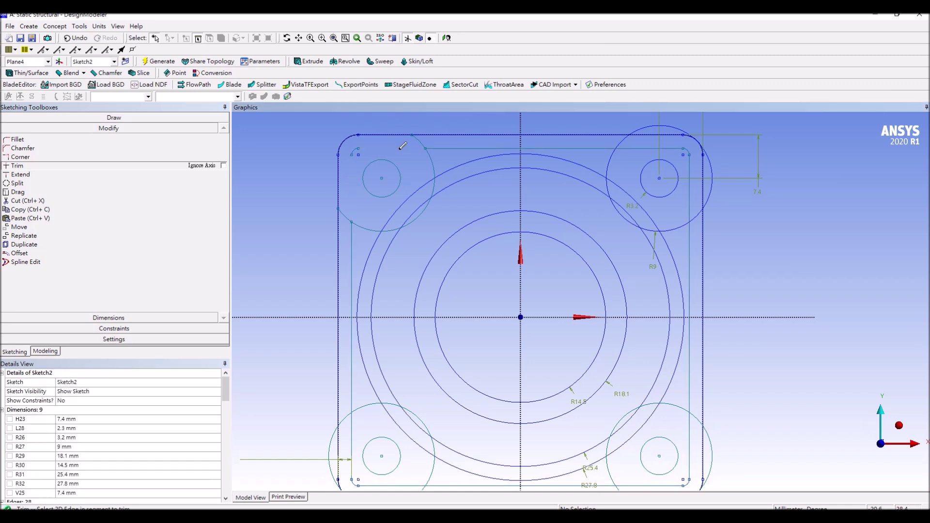
left_click(406, 199)
left_click(394, 228)
left_click(422, 139)
left_click(426, 204)
left_click(435, 186)
left_click(355, 151)
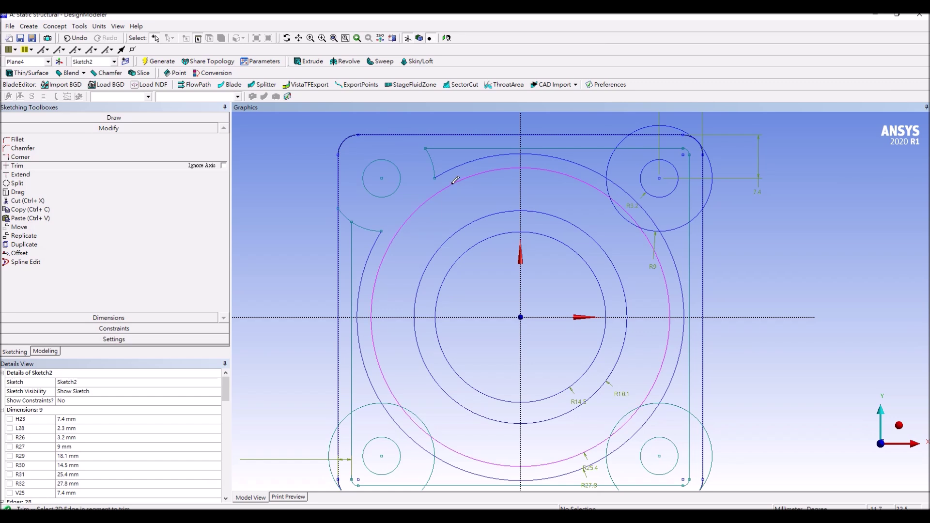
left_click(346, 214)
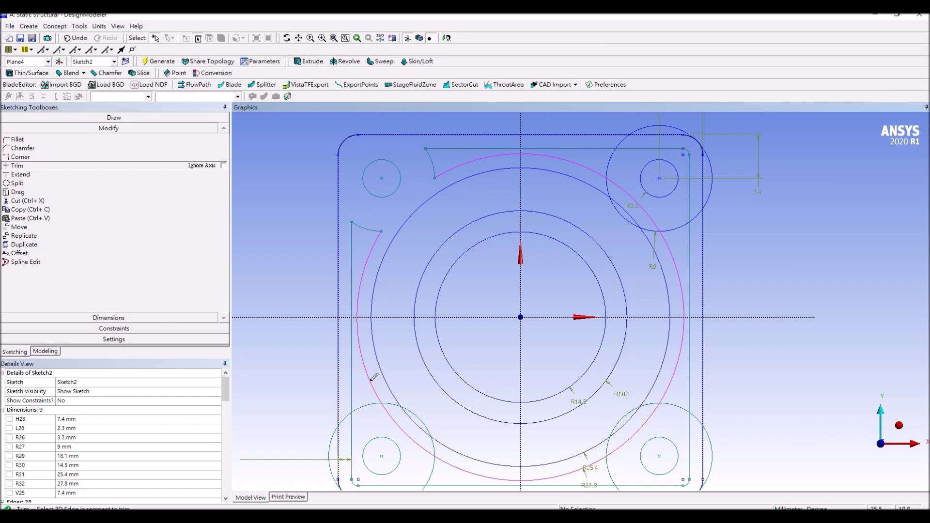
Step: Trim the lower-left 9 mm radius circle outside the inner outline, and remove the inner outline's corner inside that circle
left_click(332, 444)
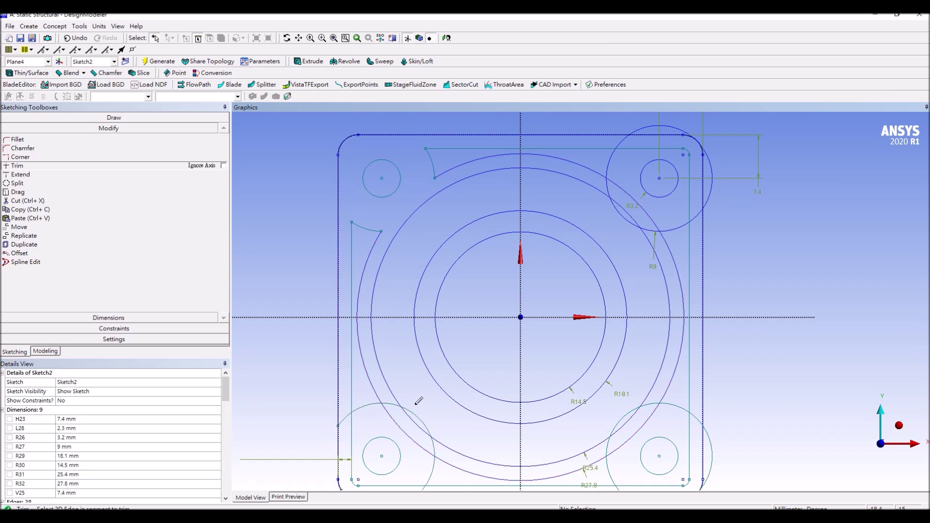
middle_click_drag(465, 394, 478, 322, "ctrl")
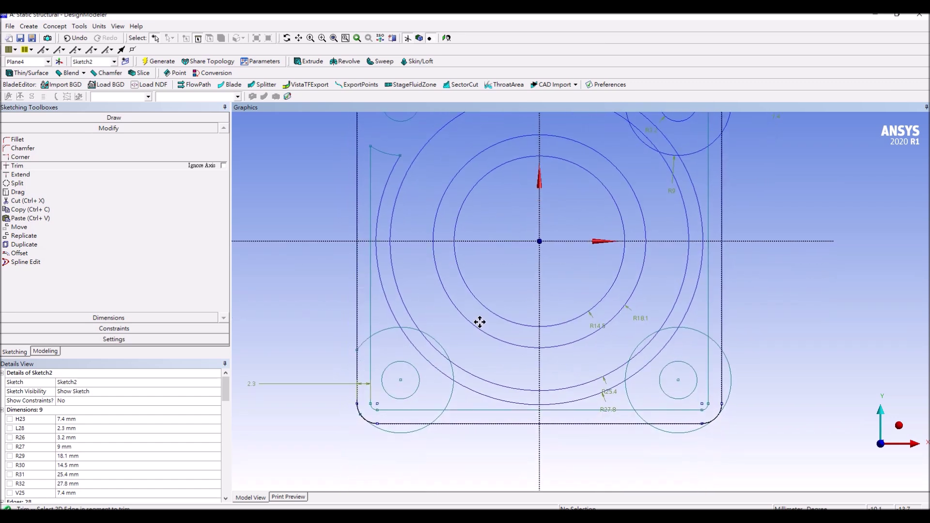
left_click(413, 432)
left_click(420, 409)
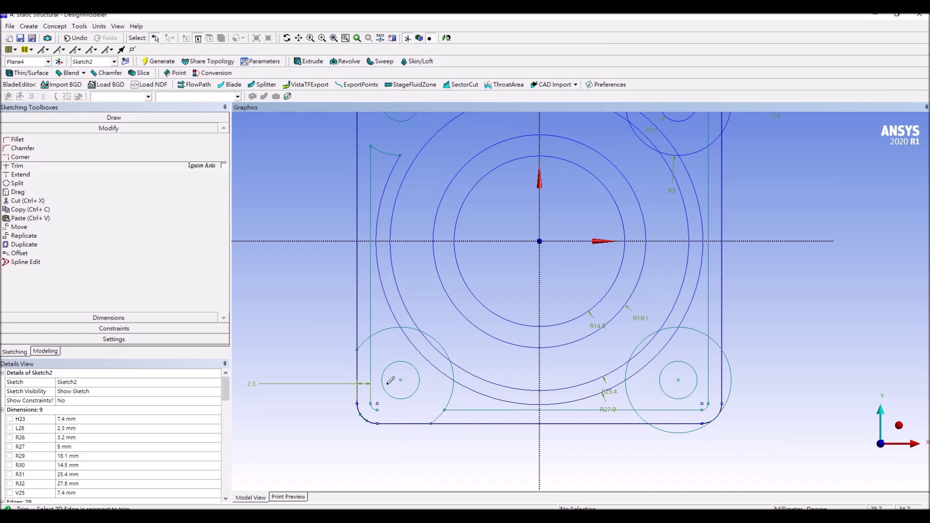
left_click(373, 361)
left_click(370, 341)
left_click(373, 406)
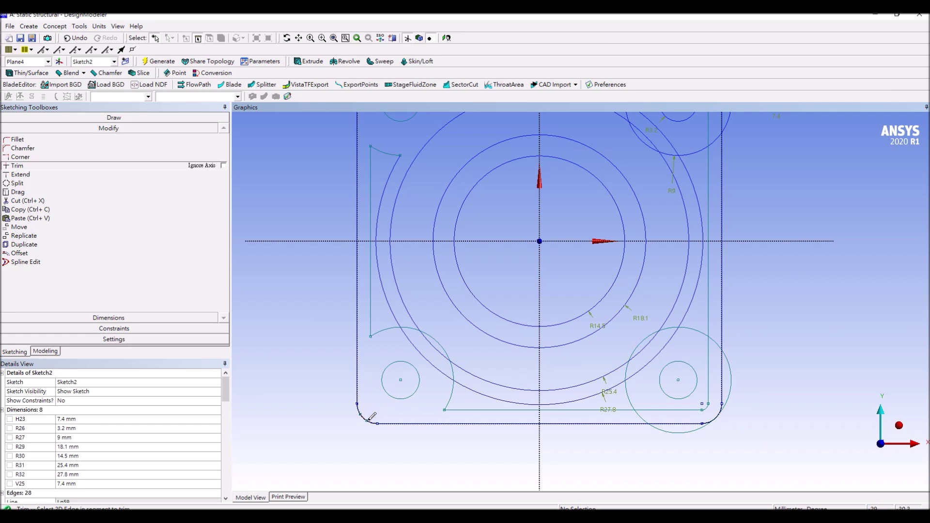
left_click(363, 416)
Step: Trim the 27.8 mm circle inside the lower-left corner circle, and the corner circle's arcs inside the 27.8 mm circle
left_click(423, 351)
left_click(412, 324)
left_click(454, 372)
left_click(441, 335)
Step: Trim the lower-right 9 mm radius circle outside the inner outline, and remove the inner outline's corner inside that circle
left_click(678, 431)
left_click(731, 387)
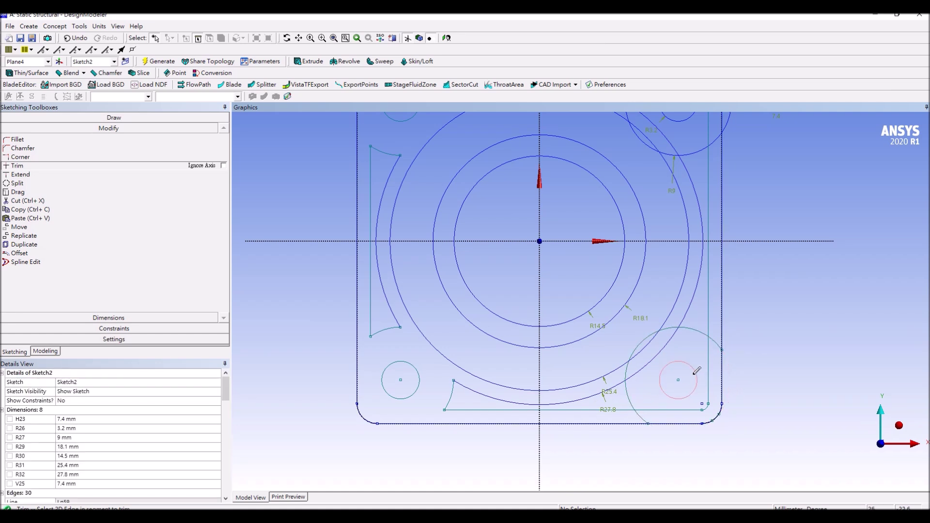
left_click(709, 372)
left_click(680, 410)
left_click(717, 411)
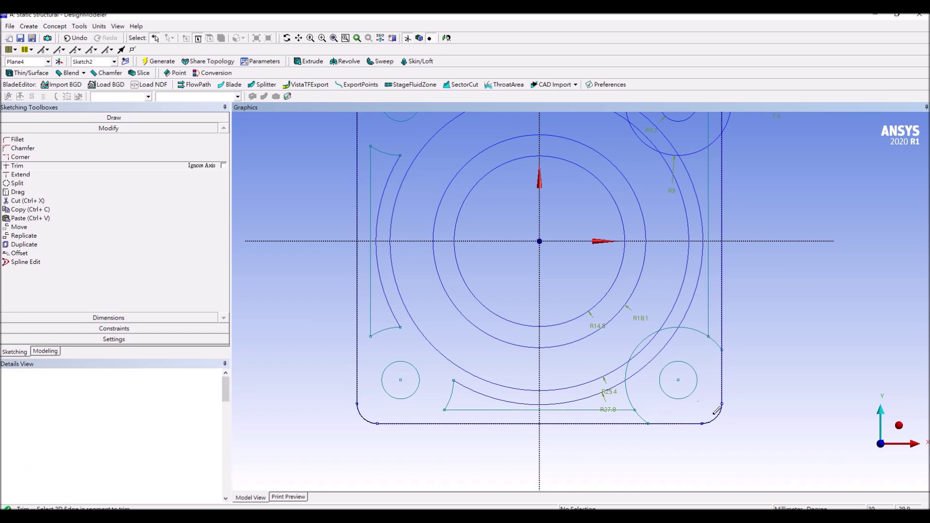
left_click(646, 414)
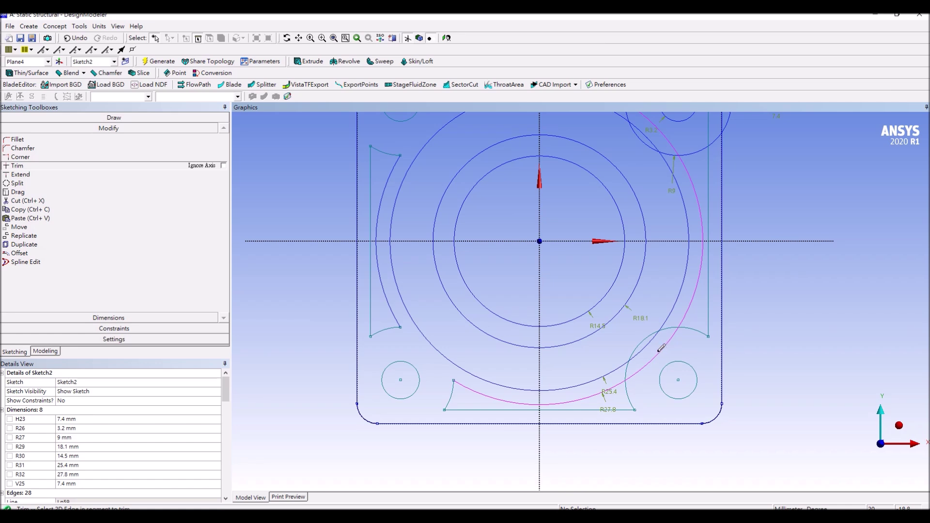
Step: Trim the 27.8 mm circle inside the lower-right corner circle, and the corner circle's arcs inside the 27.8 mm circle
left_click(647, 336)
left_click(662, 349)
left_click(628, 369)
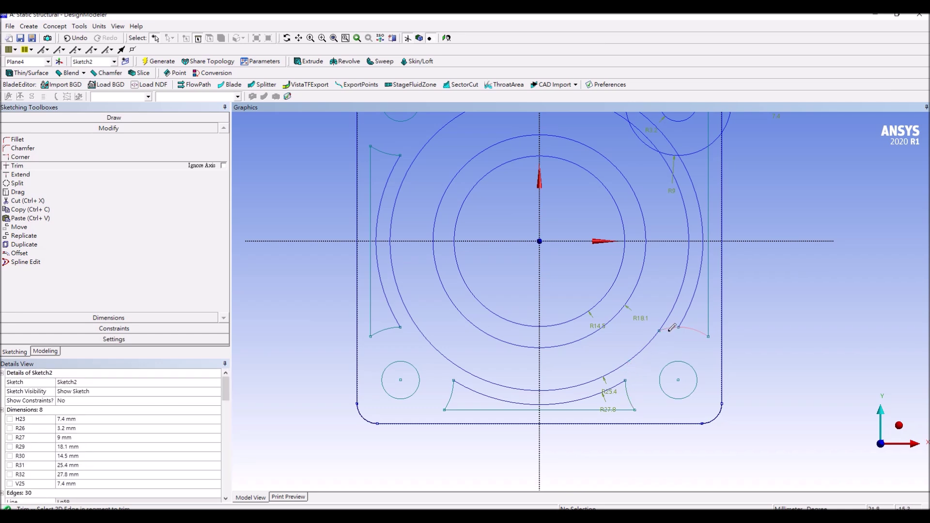
left_click(673, 329)
Step: Trim the upper-right 9 mm radius circle outside the inner outline, and the inner outline's straight segments inside that circle
middle_click_drag(758, 198, 731, 335, "ctrl")
left_click(666, 188)
left_click(636, 209)
left_click(682, 250)
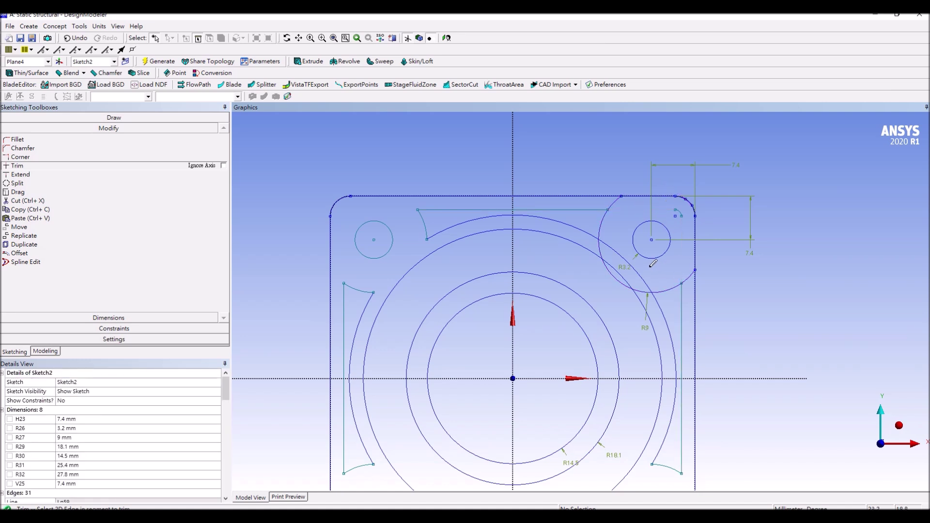
left_click(619, 200)
left_click(695, 273)
Step: Trim the upper-right overlap between the 9 mm radius circle and the 27.8 mm circle, and remove the leftover inner outline corner fillet
left_click(612, 270)
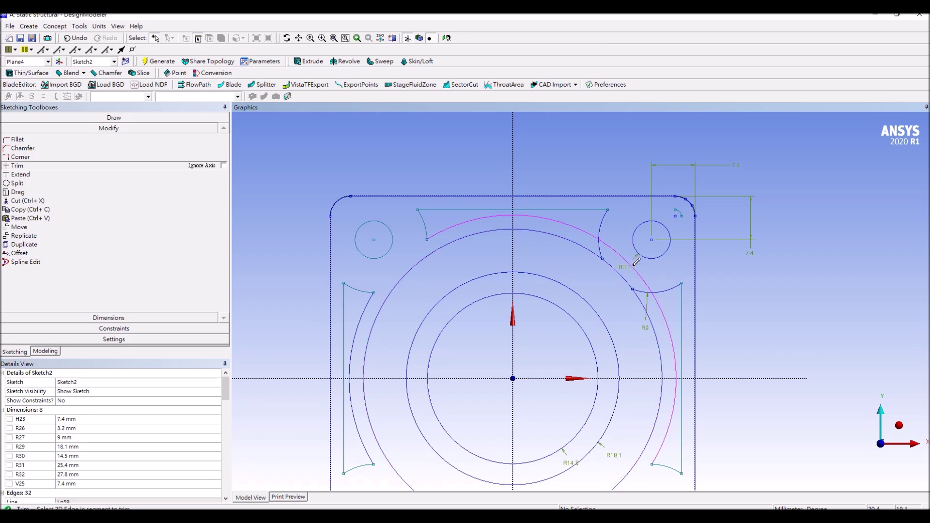
left_click(635, 264)
left_click(604, 244)
left_click(645, 290)
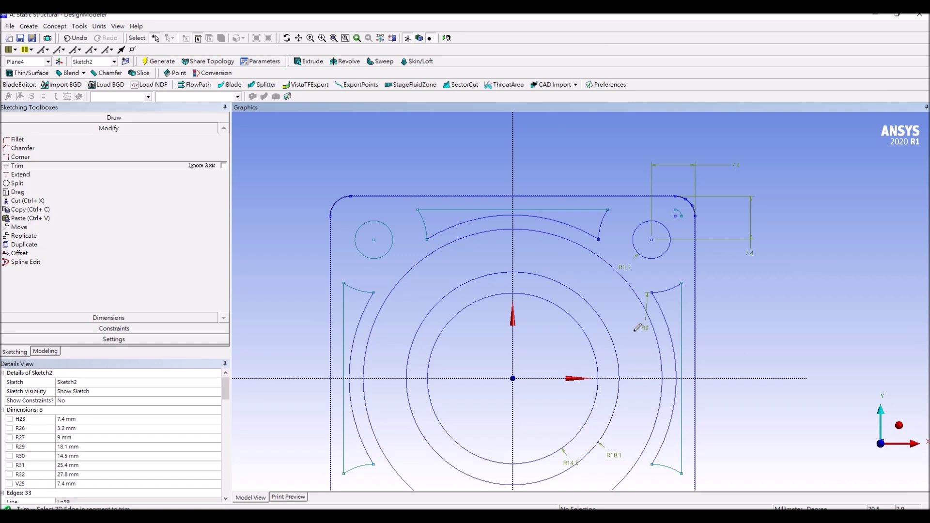
left_click(681, 213)
scroll(718, 322, "down", 2)
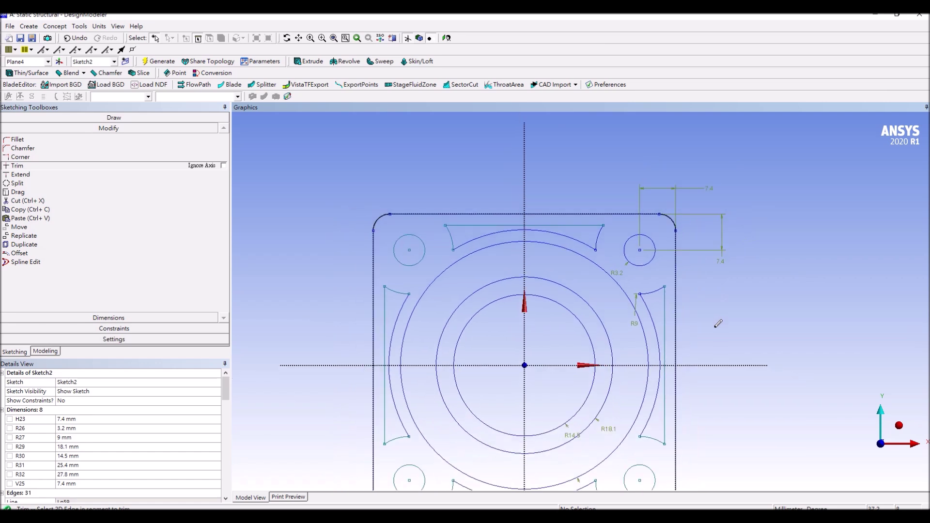
middle_click_drag(696, 426, 687, 356, "ctrl")
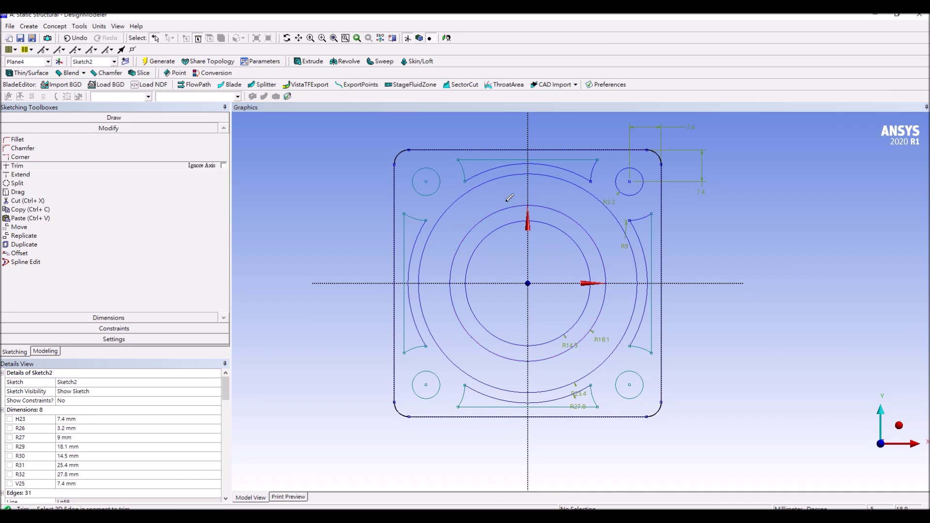
Step: Draw two vertical lines about 7 mm long between the 25.4 and 18.1 mm circles, one on each side of the upper vertical axis
left_click(155, 117)
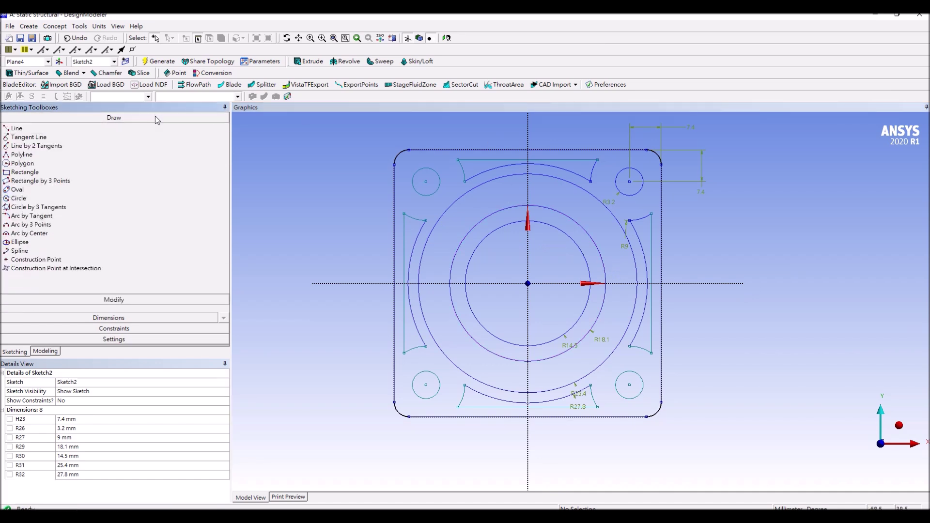
left_click(72, 130)
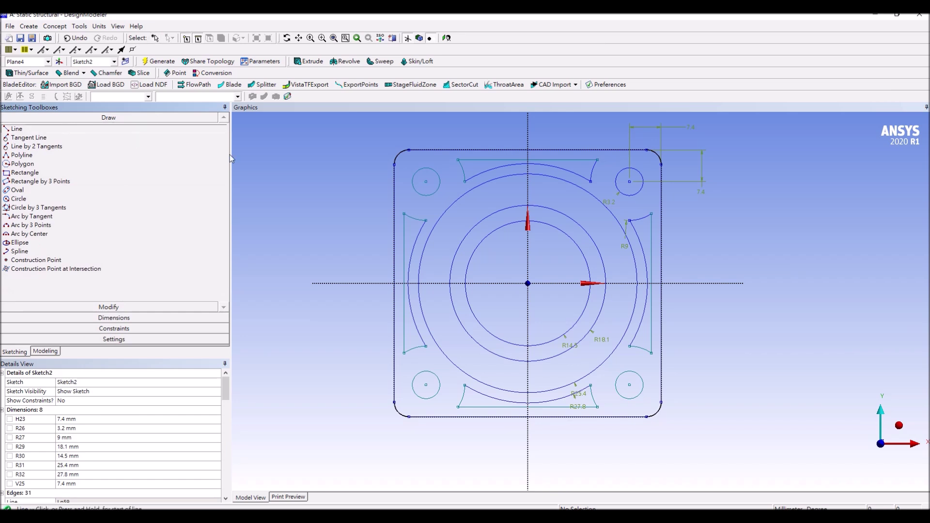
left_click(512, 175)
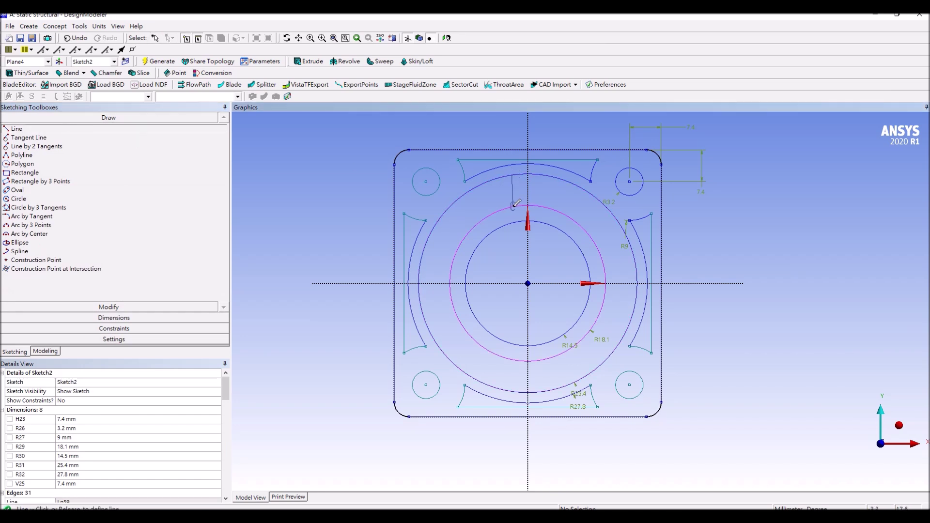
left_click(512, 207)
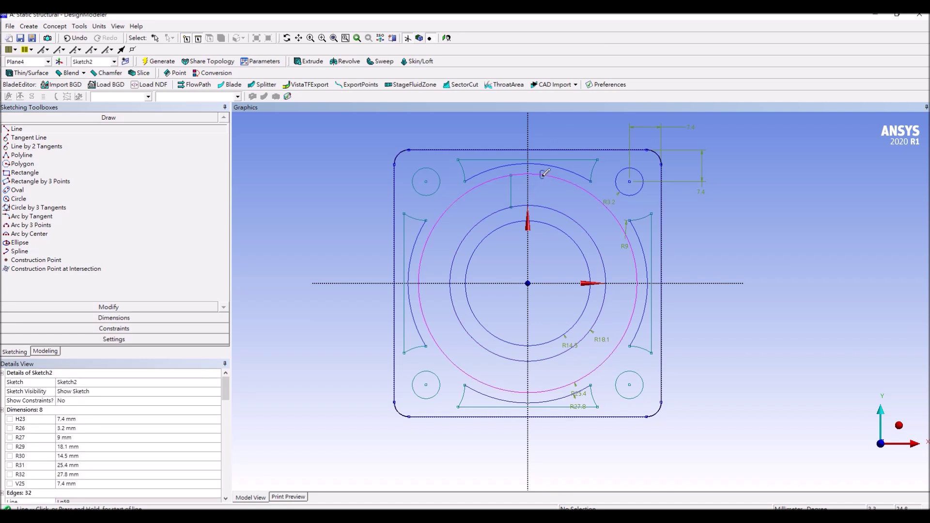
left_click(542, 174)
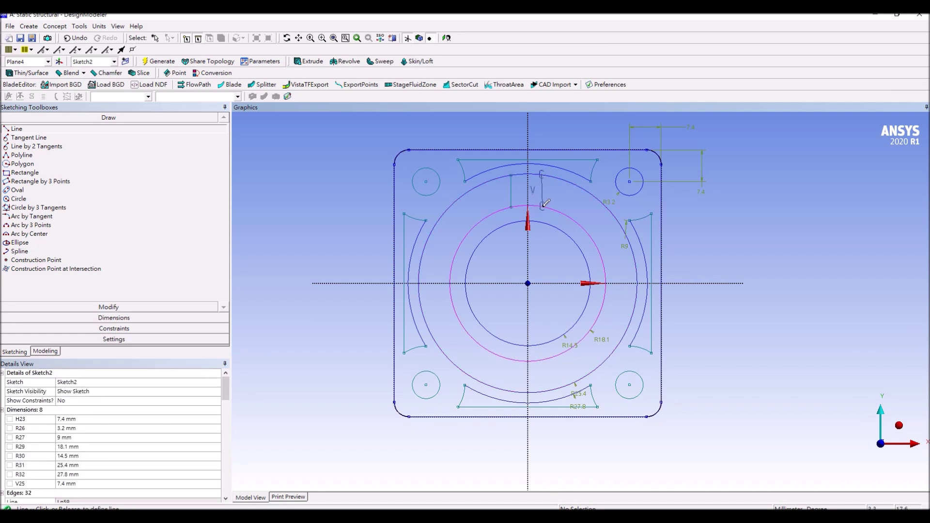
left_click(543, 206)
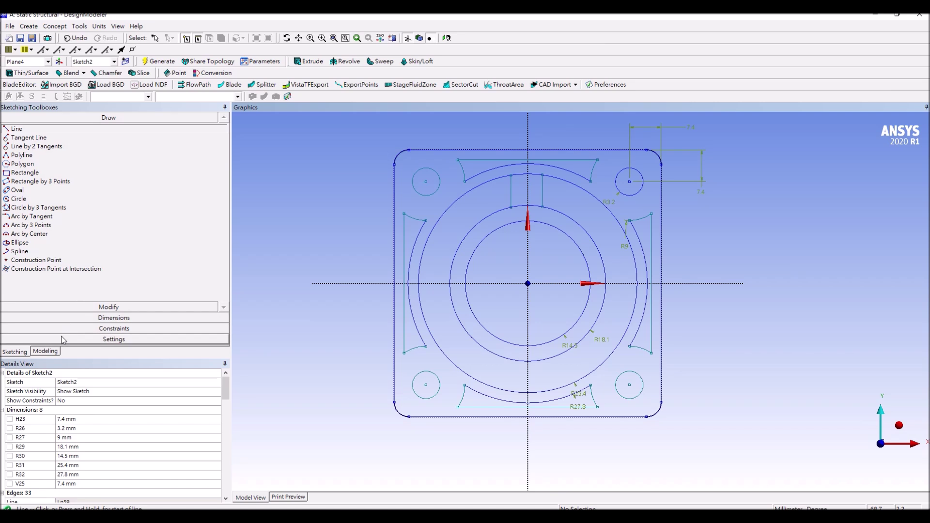
Step: Constrain the two upper rib lines to be symmetric about the vertical axis
left_click(78, 319)
left_click(25, 159)
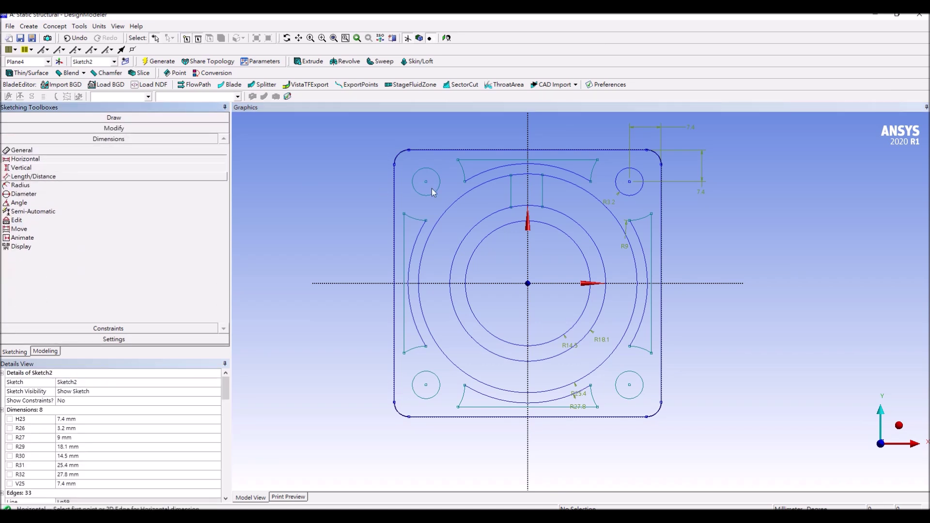
left_click(108, 328)
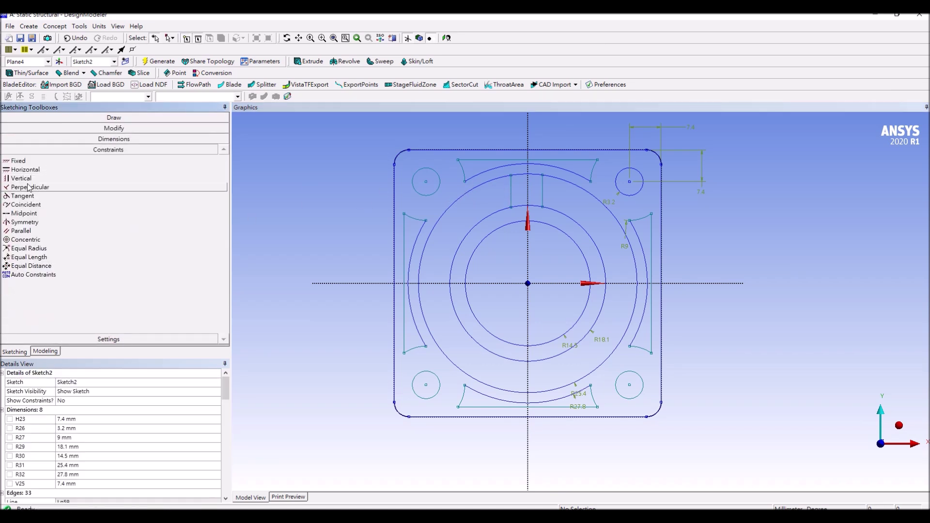
left_click(25, 222)
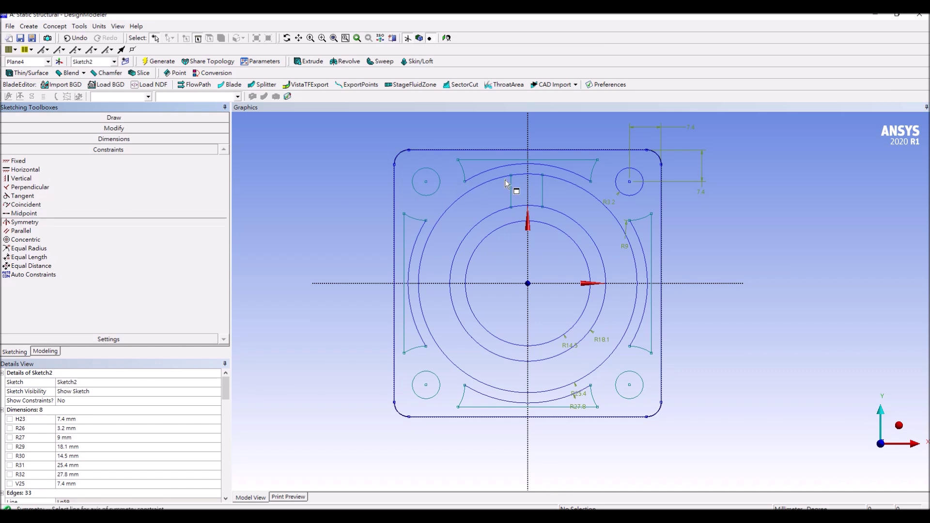
left_click(527, 188)
left_click(512, 191)
left_click(542, 190)
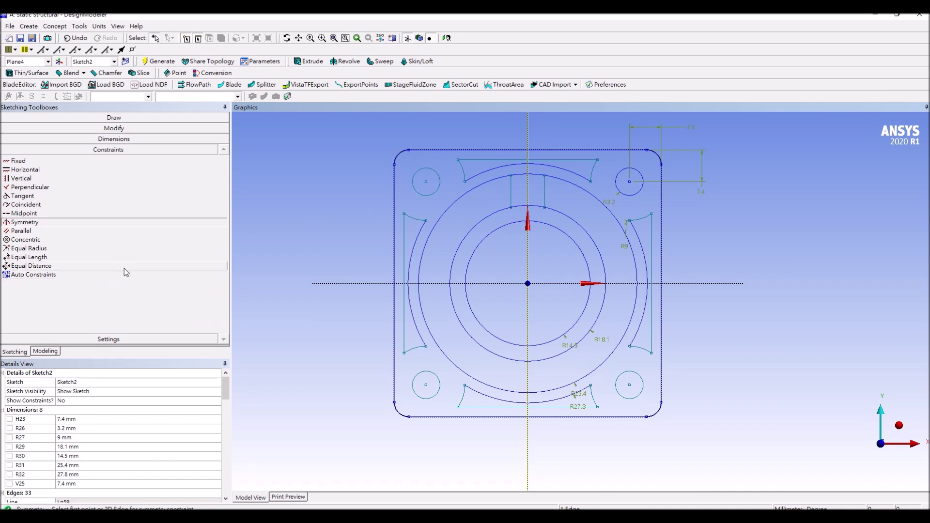
Step: Add a horizontal dimension between the two upper rib lines and set it to 1.6 mm
left_click(138, 138)
left_click(40, 160)
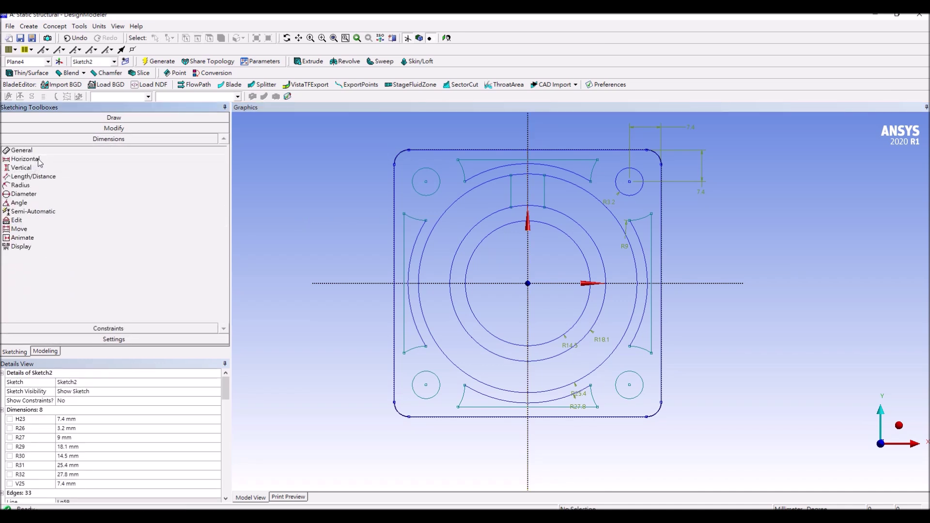
left_click(511, 176)
left_click(545, 176)
left_click(543, 140)
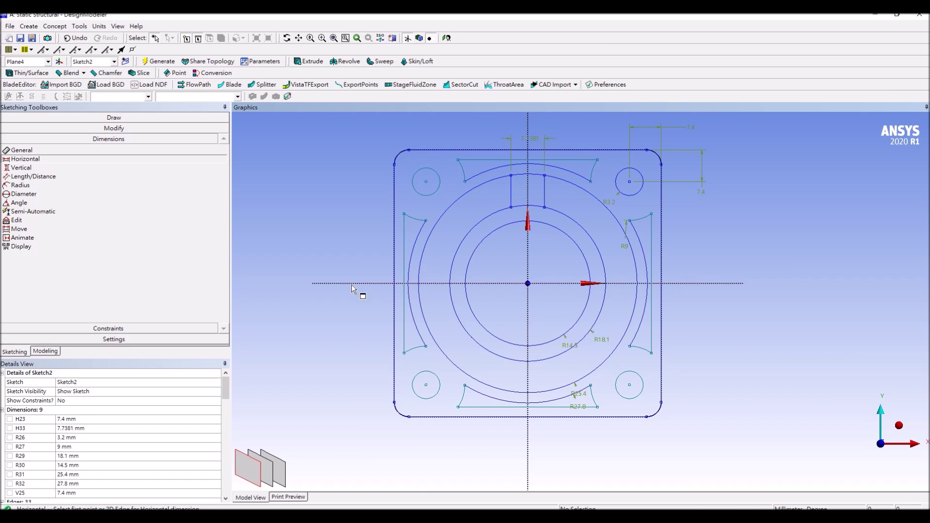
left_click(90, 429)
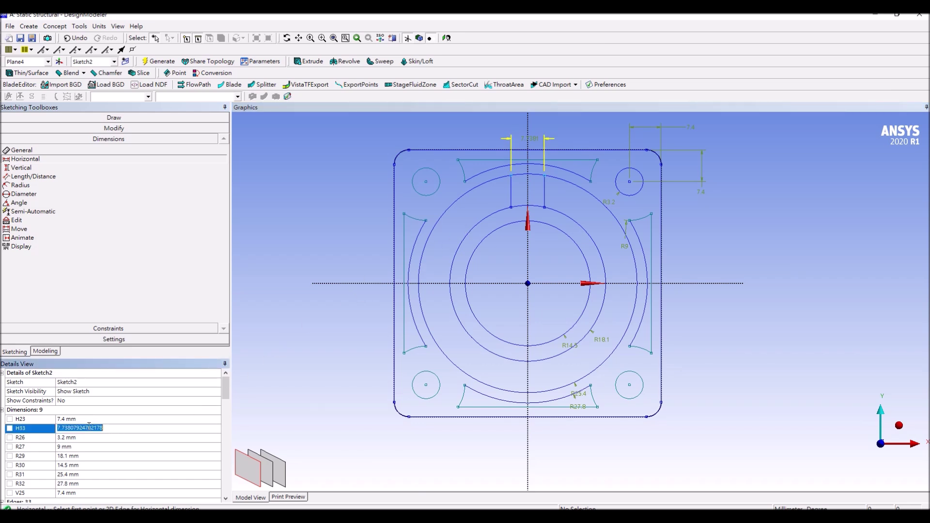
type("1.6")
key("Return")
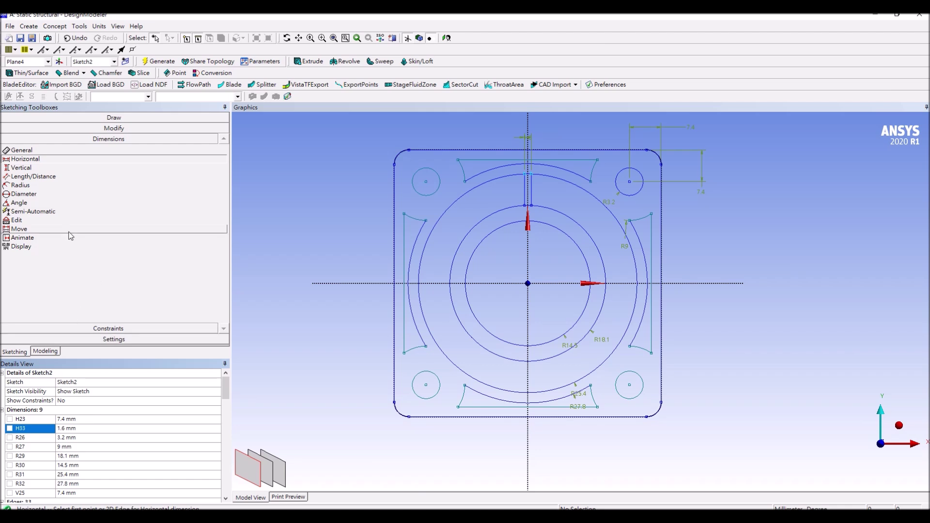
Step: Replicate the two upper rib lines with the plane origin as handle, placing a copy rotated 45° clockwise on the upper-right diagonal
left_click(112, 128)
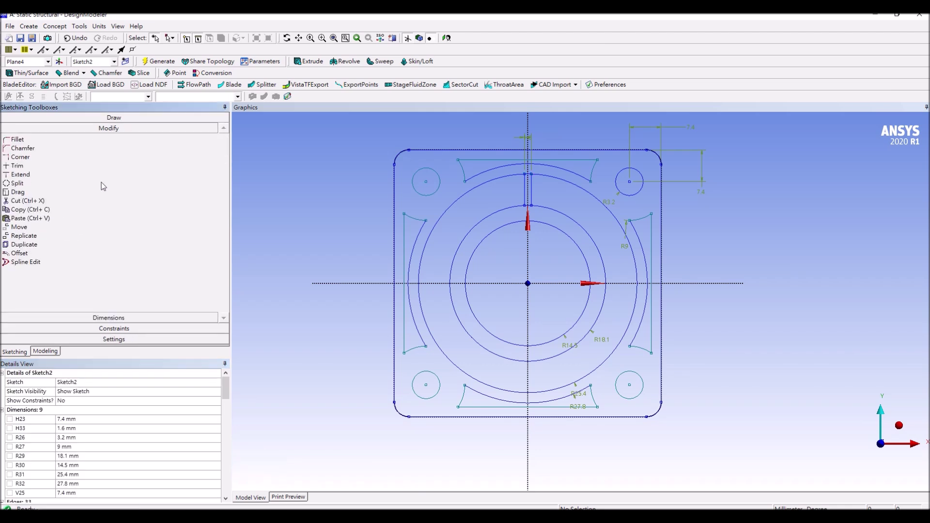
left_click(187, 236)
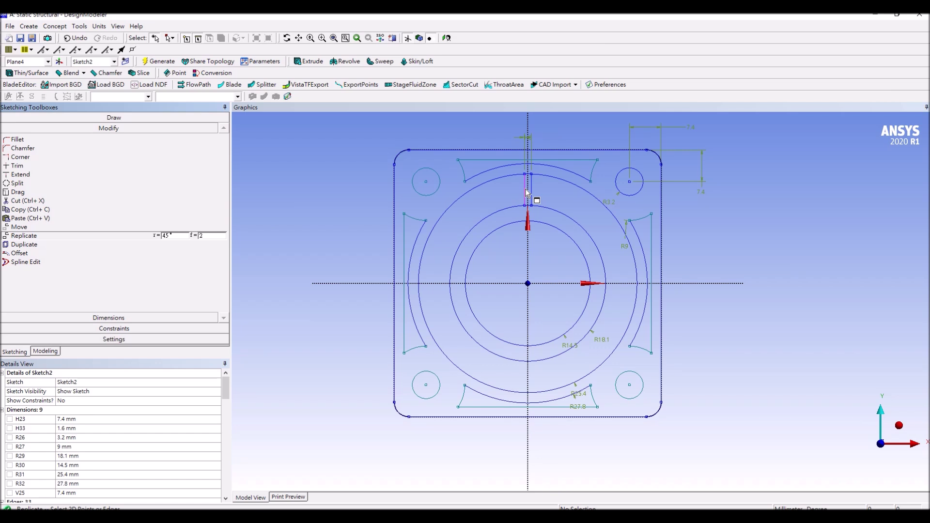
key("Escape")
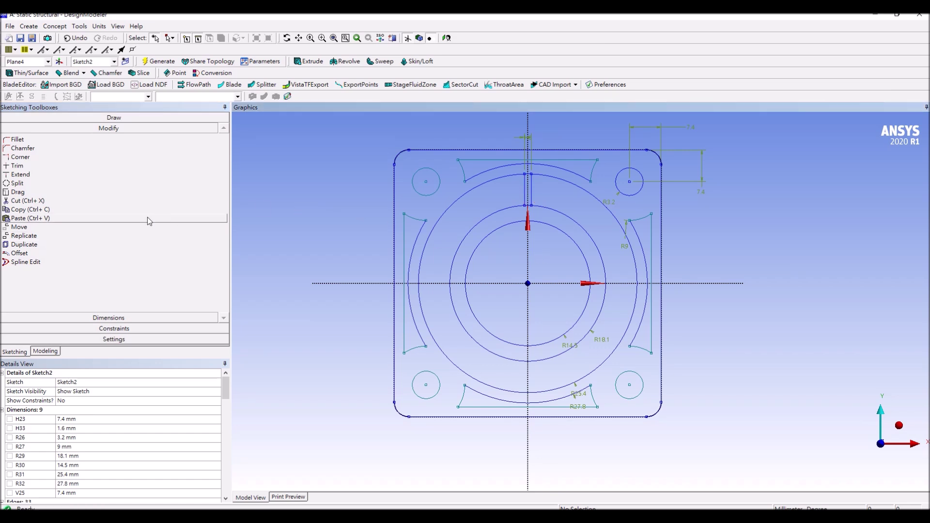
left_click(58, 235)
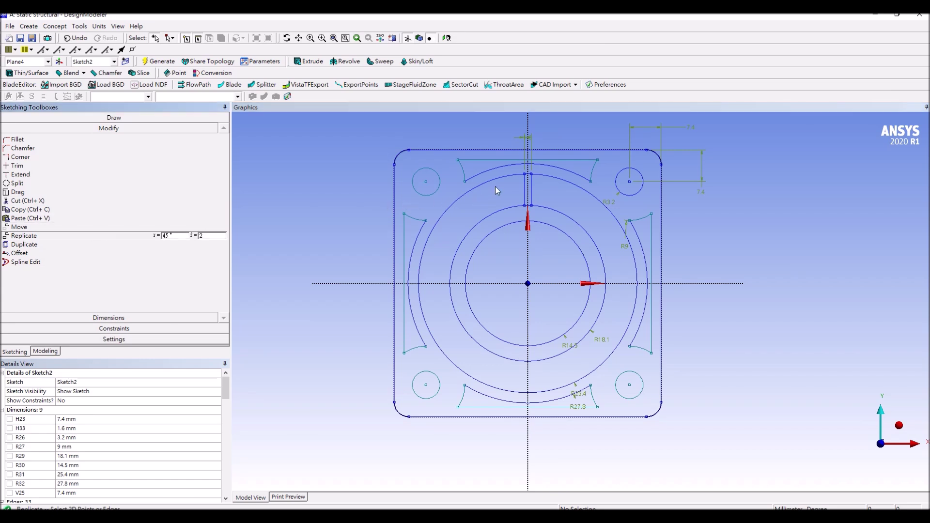
left_click(525, 192)
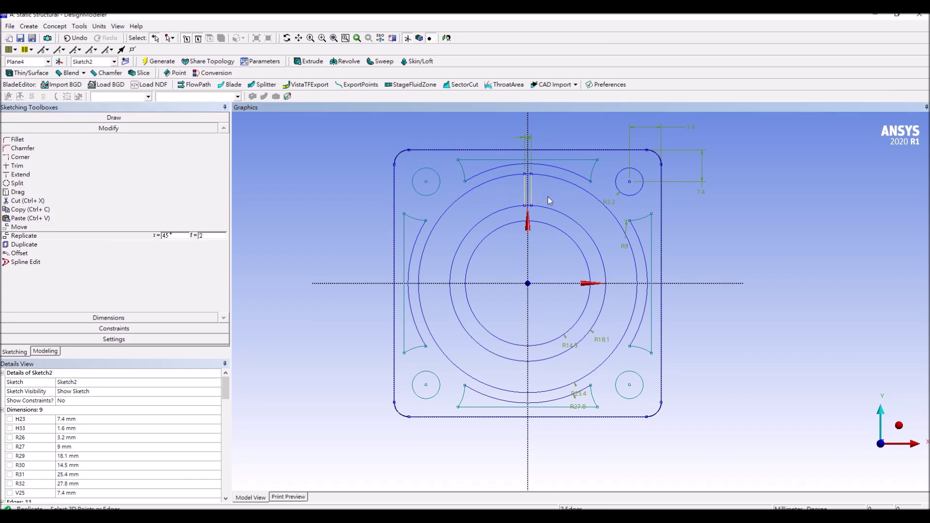
right_click(550, 198)
left_click(576, 223)
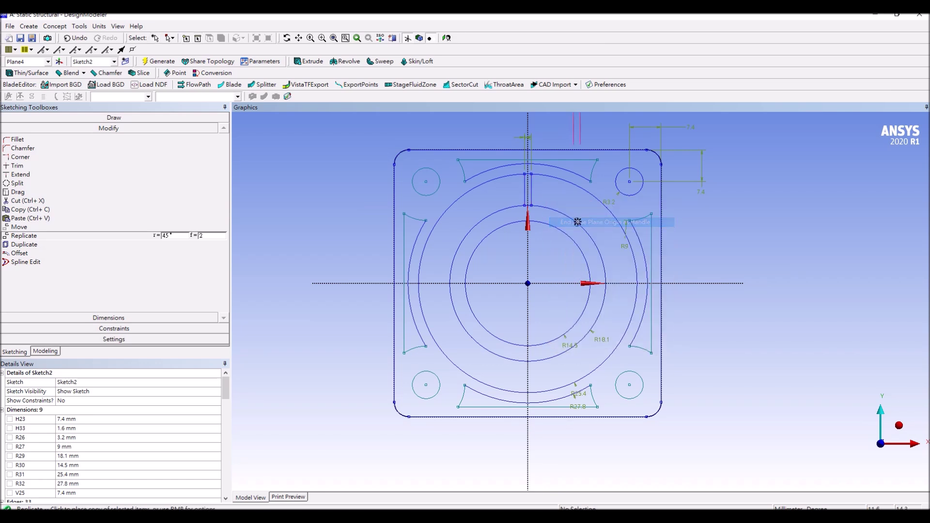
right_click(571, 269)
left_click(591, 286)
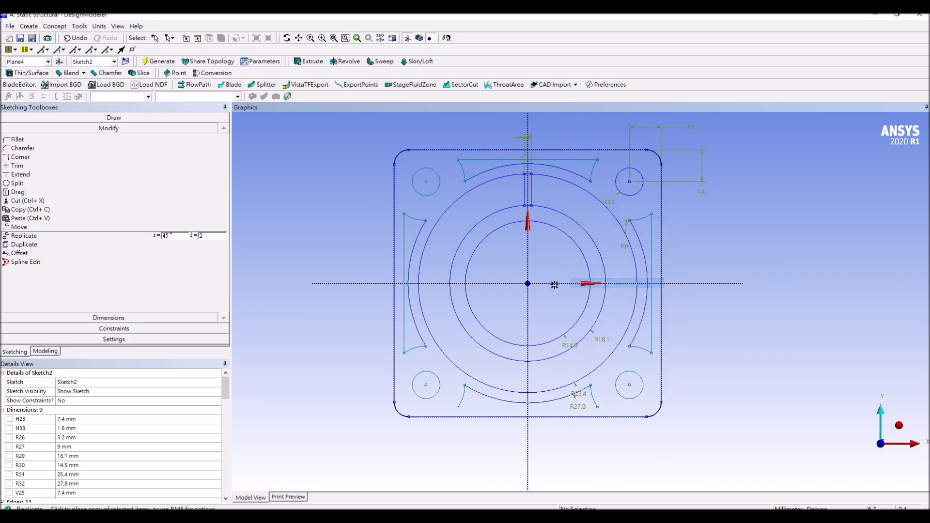
left_click(528, 283)
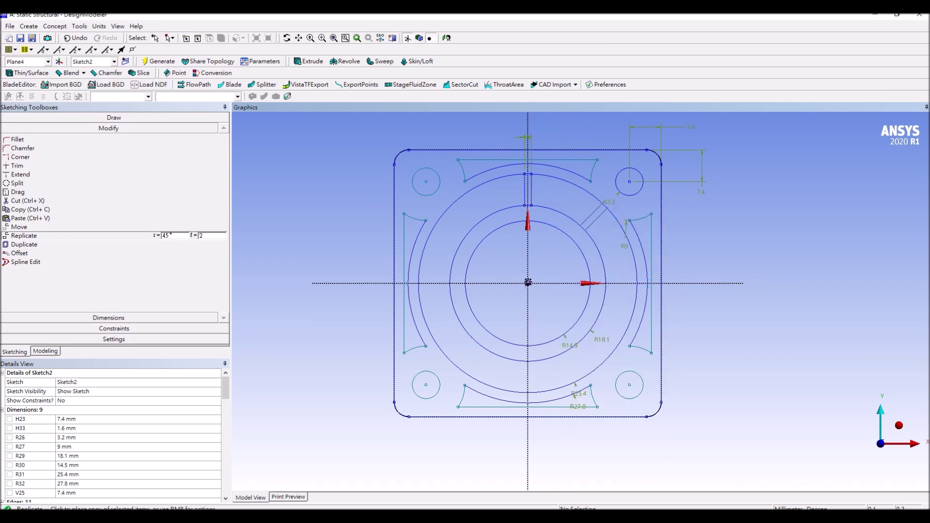
Step: Place two more rib copies at the origin, each rotated another 45° clockwise, toward the right horizontal axis and the lower-right diagonal
right_click(556, 276)
left_click(577, 292)
left_click(527, 283)
right_click(553, 299)
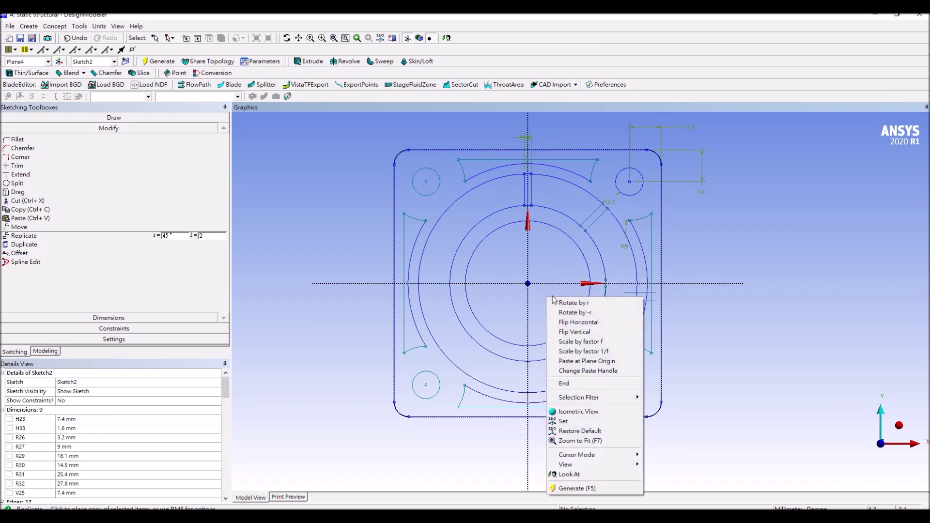
left_click(574, 313)
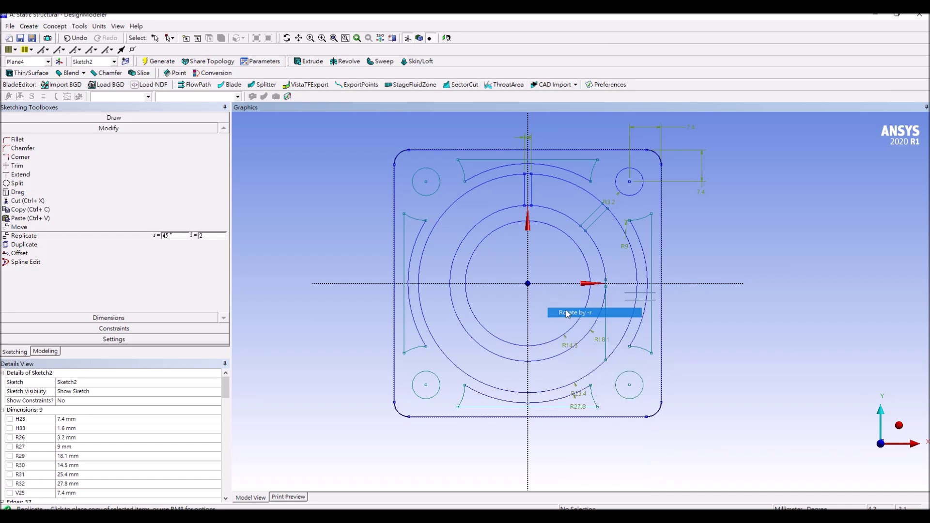
left_click(528, 283)
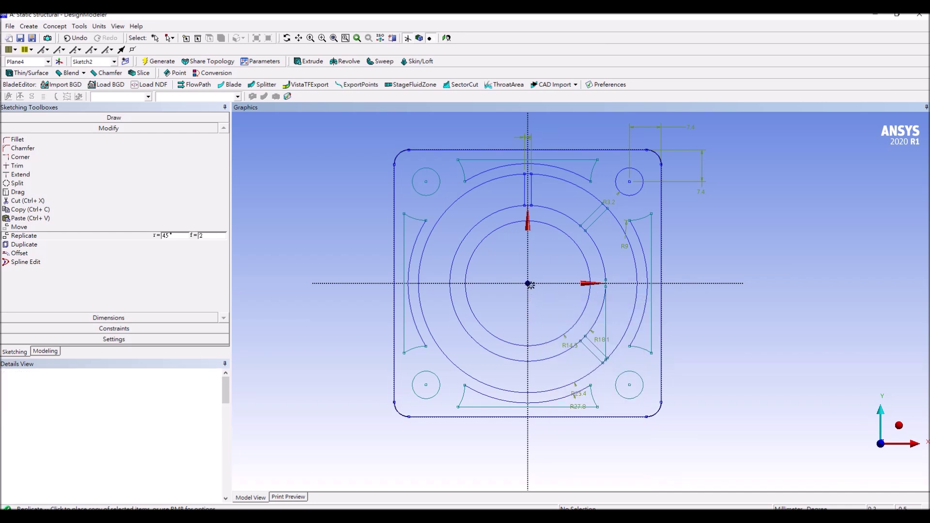
Step: Rotate the rib copy back 45° counterclockwise and place it again at the origin, toward the right horizontal axis
right_click(549, 297)
left_click(562, 303)
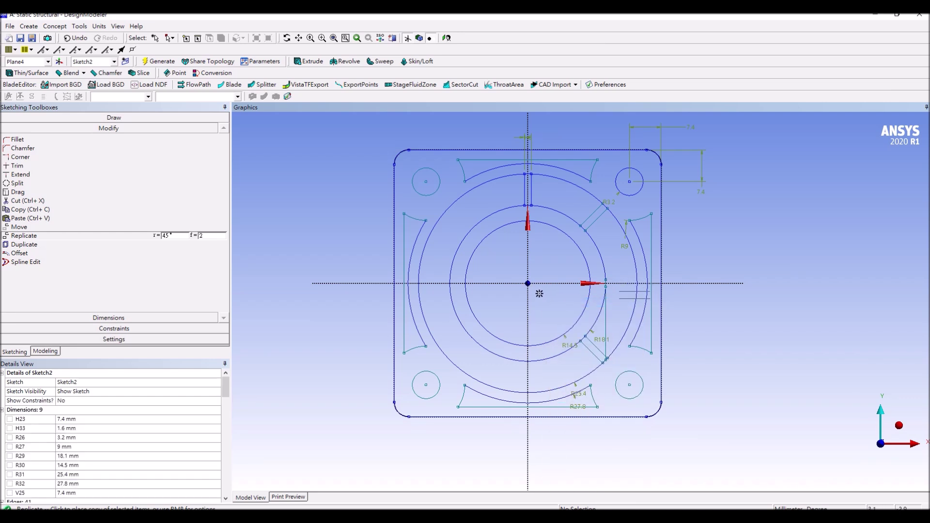
left_click(528, 284)
Step: Rotate the rib copy 90° clockwise in two 45° increments and place it at the origin on the lower vertical axis
right_click(540, 301)
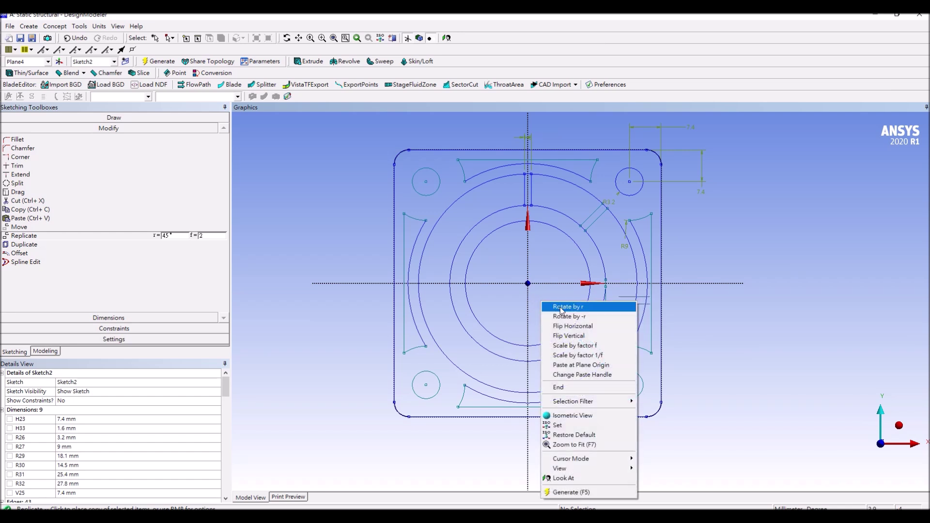
left_click(551, 314)
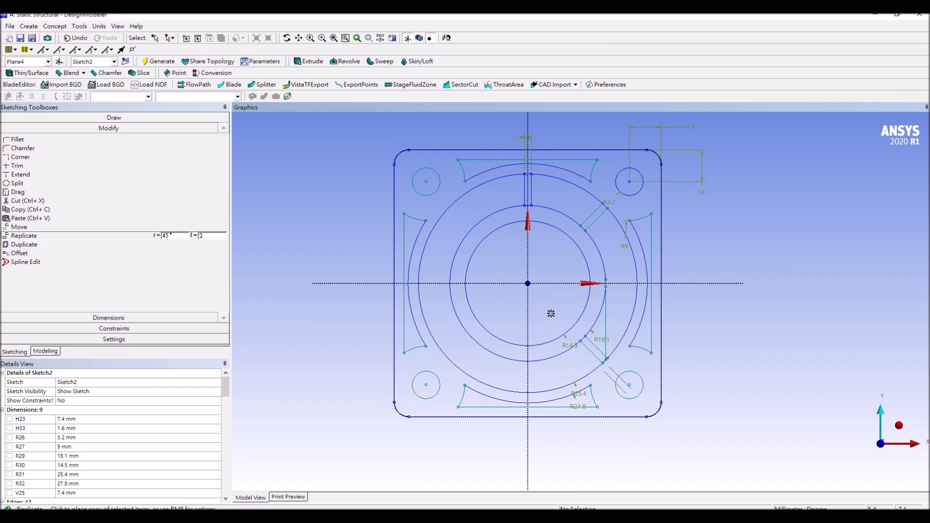
right_click(551, 310)
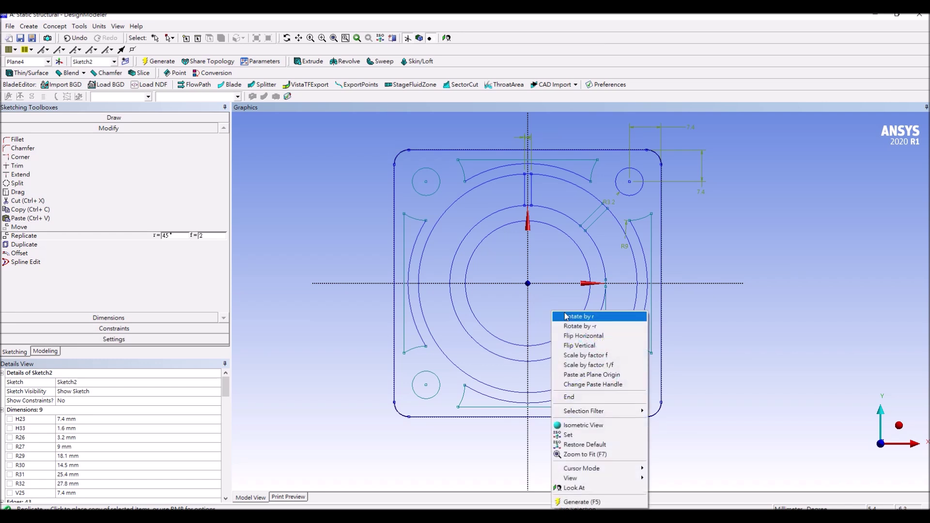
left_click(579, 327)
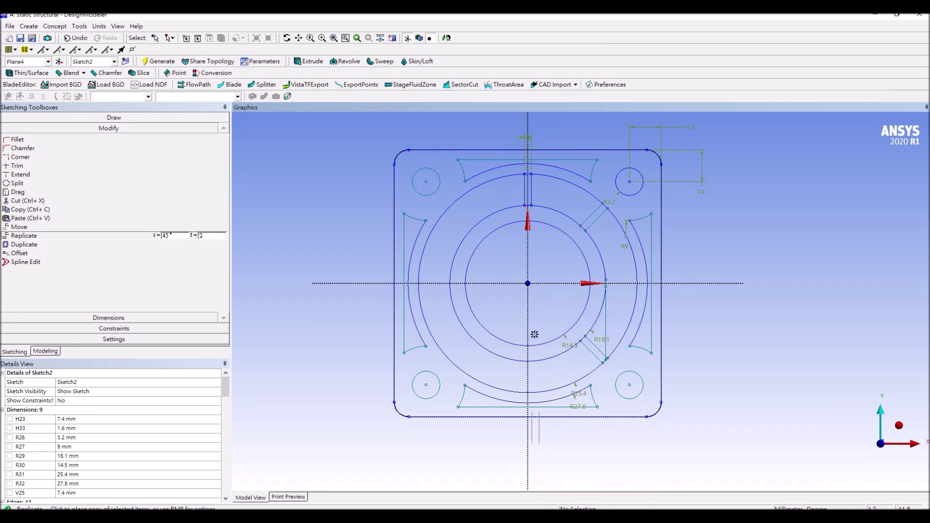
left_click(528, 283)
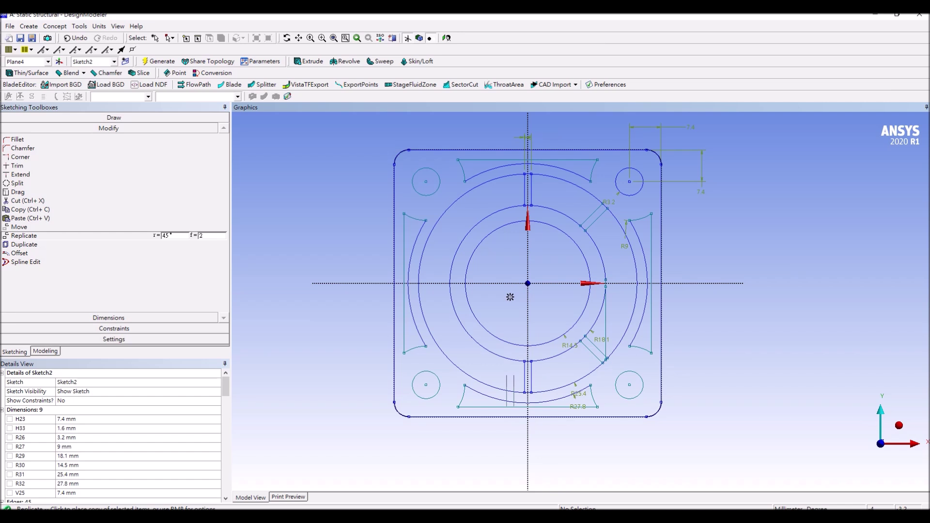
Step: Place two further rib copies at the origin, each rotated another 45° clockwise, toward the lower-left diagonal and the left horizontal axis
right_click(510, 297)
left_click(536, 311)
left_click(529, 284)
right_click(513, 290)
left_click(535, 305)
left_click(528, 284)
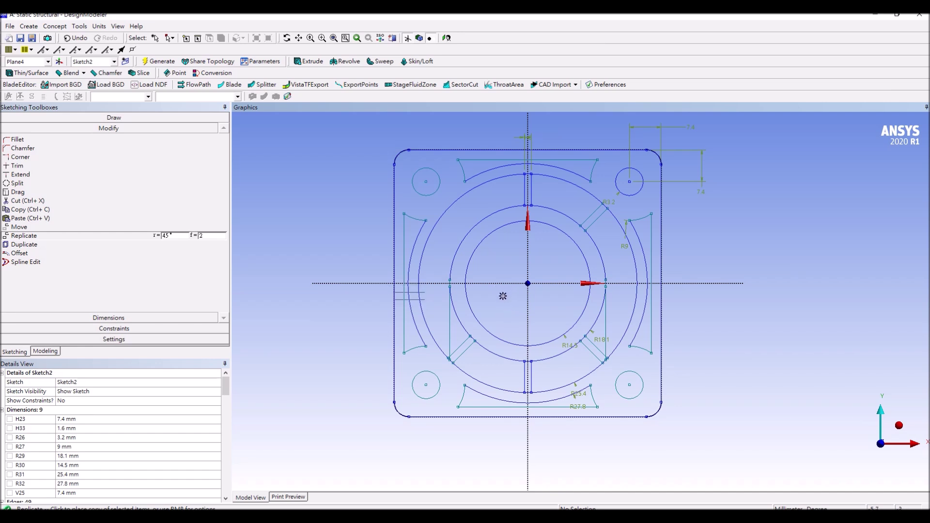
Step: End the replication and delete the stray vertical lines between the left horizontal axis and the lower-left rib
right_click(504, 297)
left_click(537, 385)
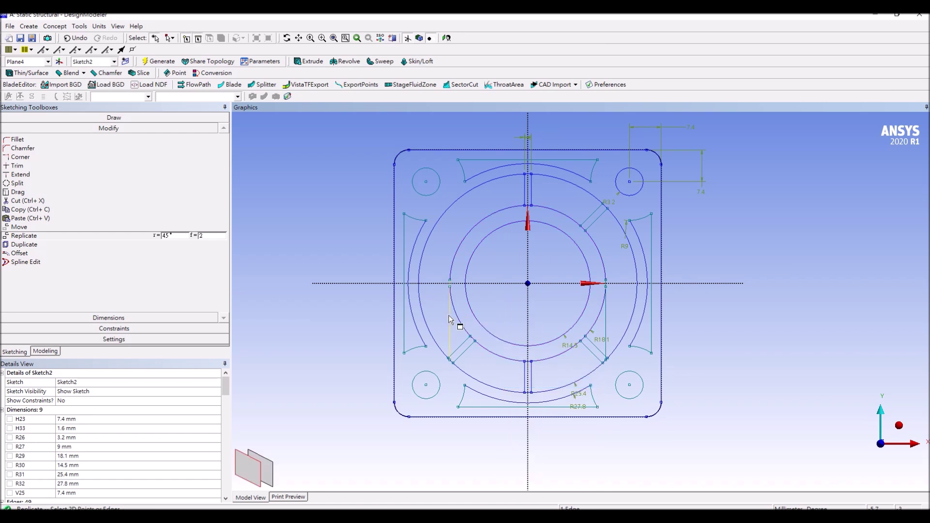
key("Escape")
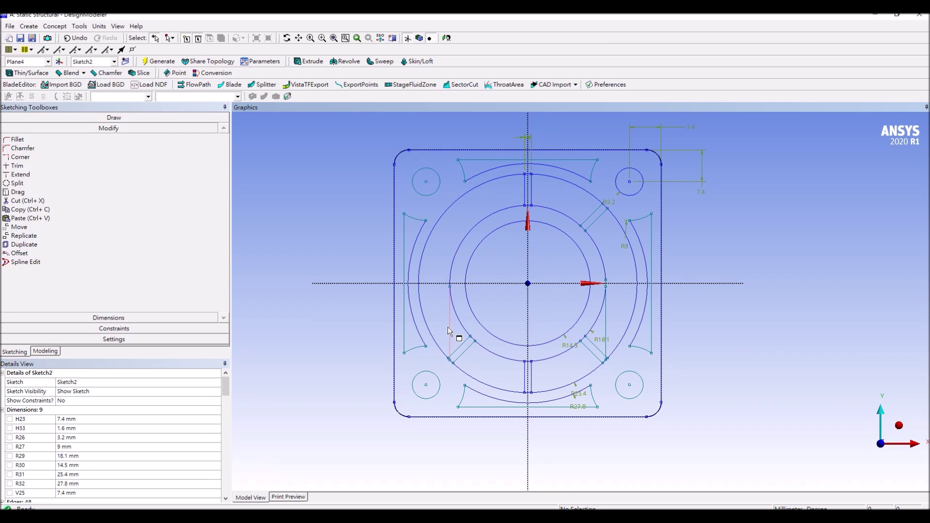
left_click(447, 327)
key("Delete")
Step: Delete all overlapping stray vertical lines between the right horizontal axis and the lower-right rib
left_click(607, 318)
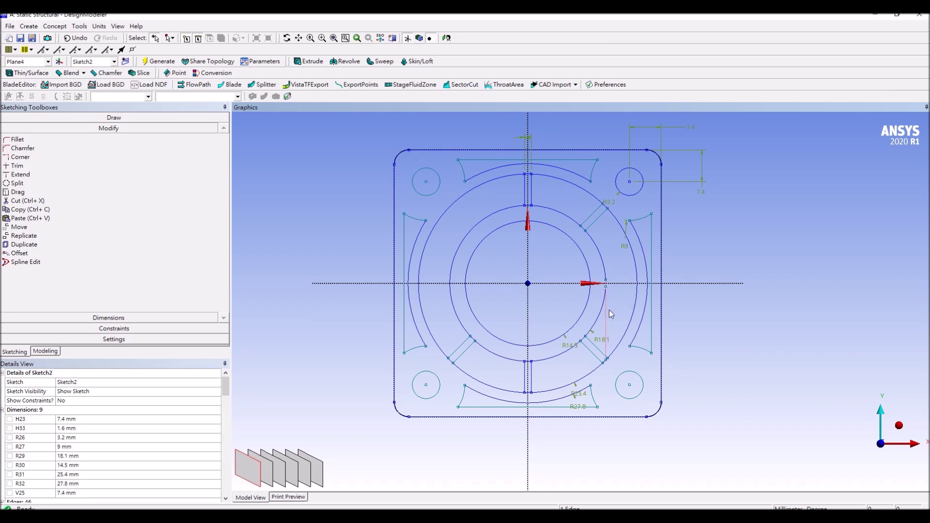
key("Delete")
left_click(607, 316)
key("Delete")
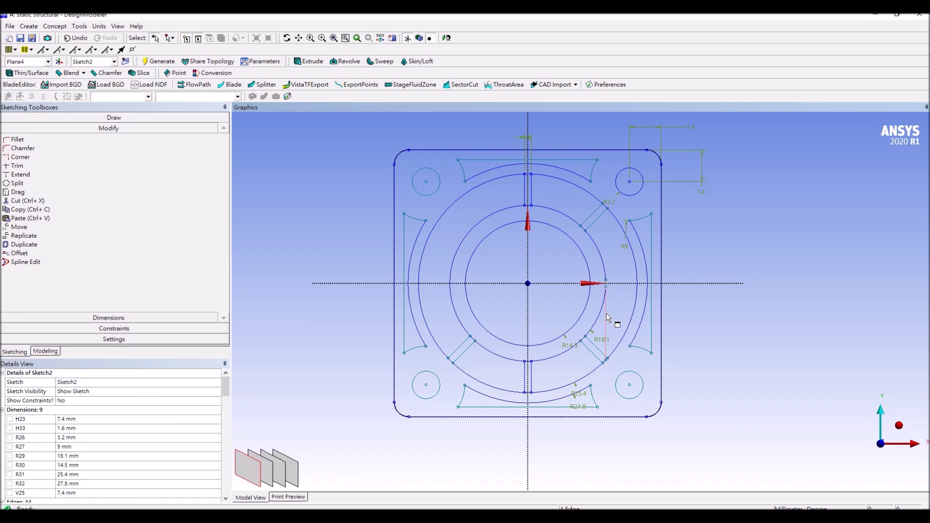
left_click(607, 314)
key("Delete")
left_click(606, 315)
key("Delete")
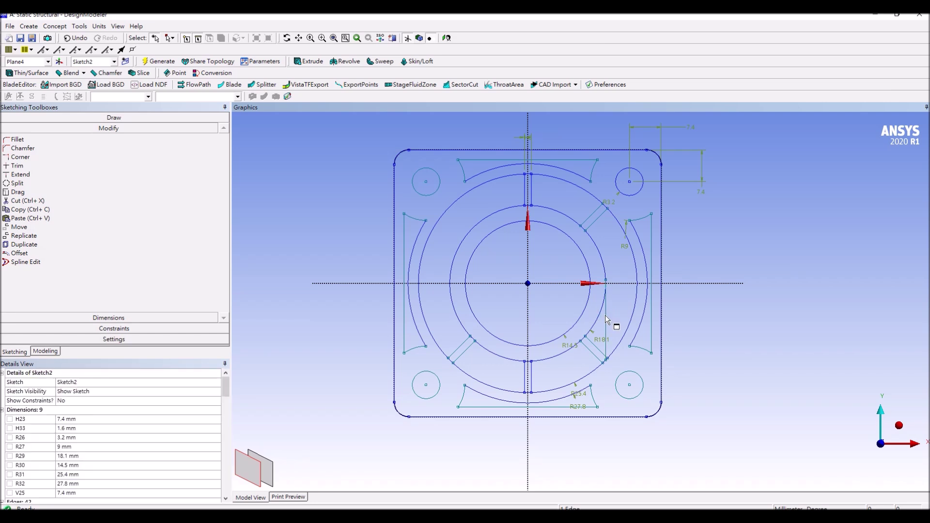
left_click(606, 315)
key("Delete")
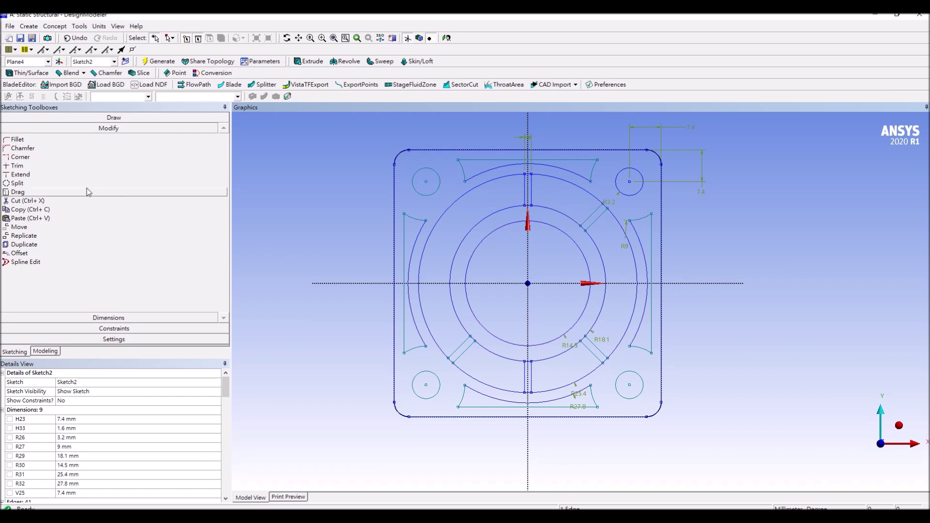
Step: Draw two horizontal rib lines between the R18.1 and R25.4 circles, above and below the left horizontal axis
left_click(109, 119)
left_click(17, 129)
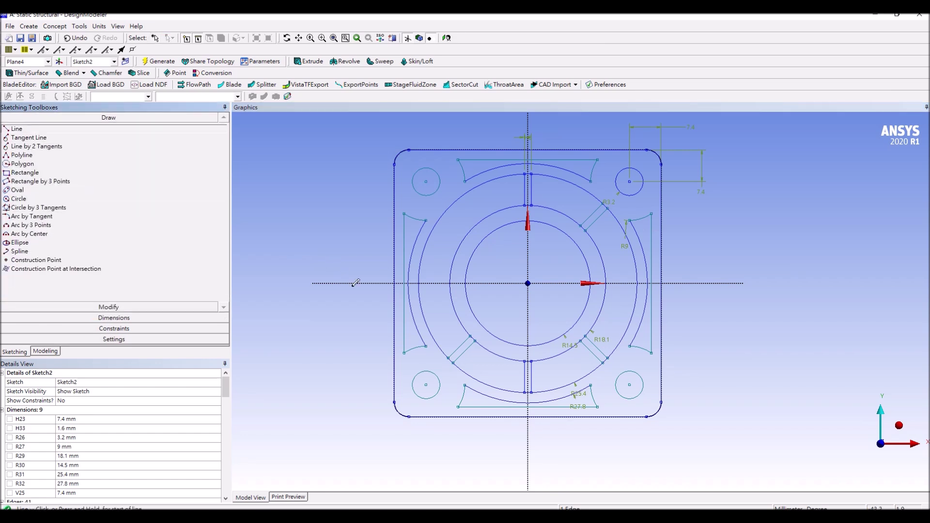
left_click(419, 277)
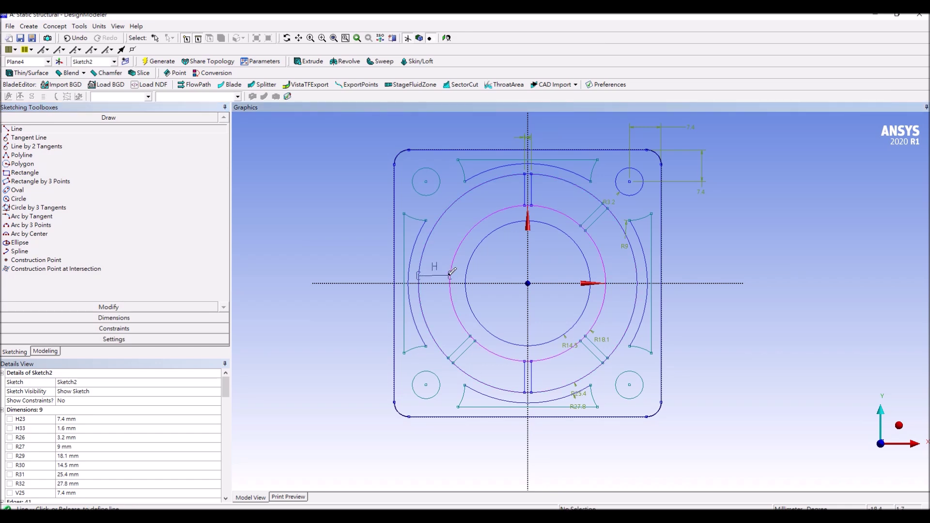
left_click(450, 275)
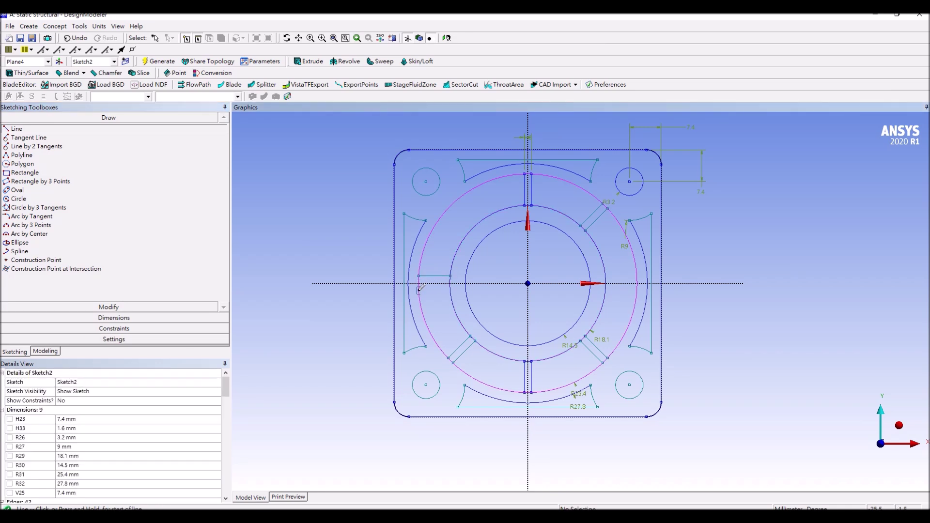
left_click(450, 290)
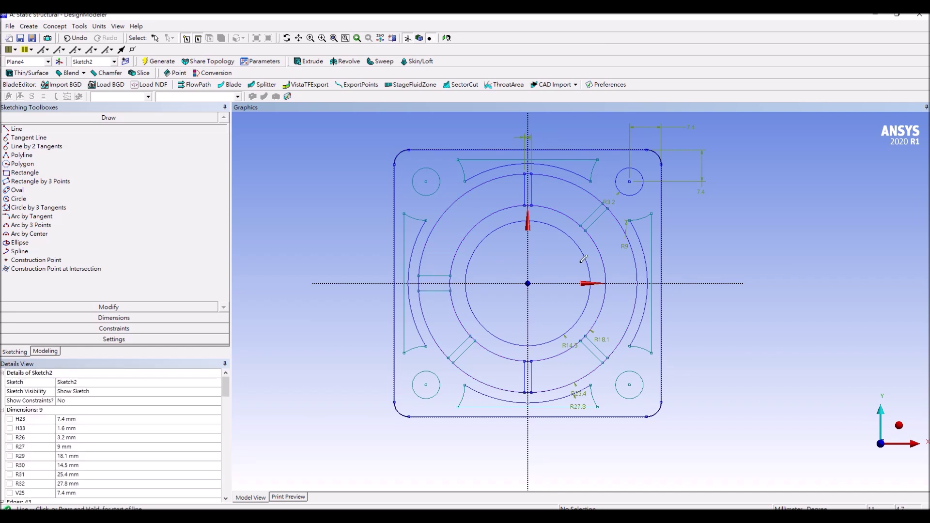
Step: Draw two horizontal rib lines between the R18.1 and R25.4 circles, above and below the right horizontal axis
left_click(606, 271)
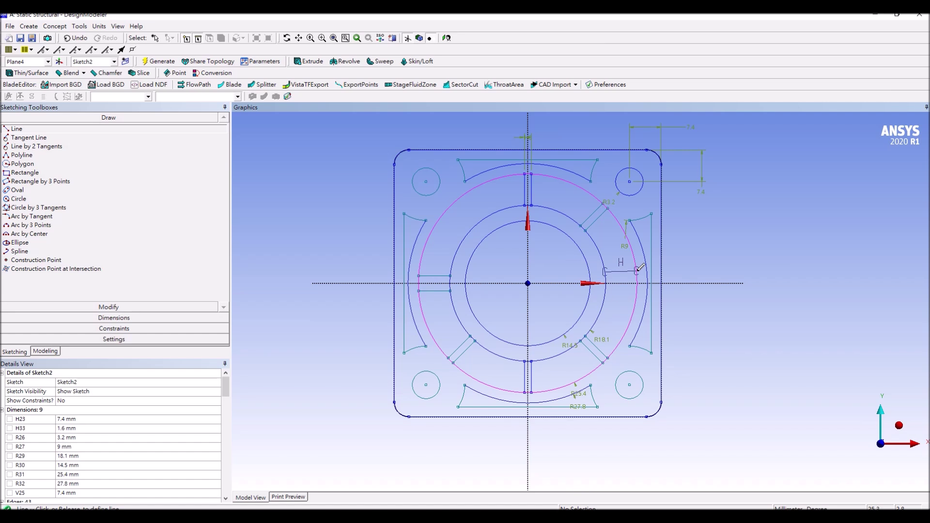
left_click(605, 290)
left_click(637, 290)
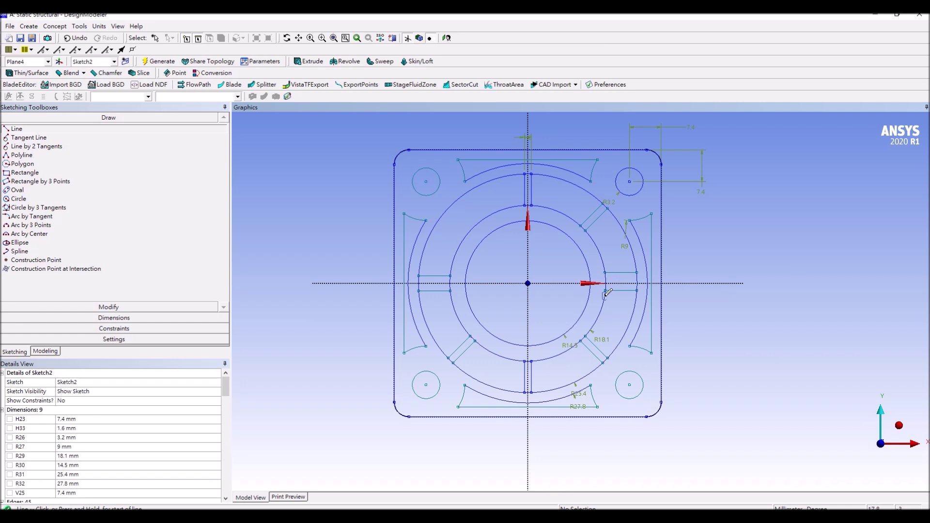
Step: Make the left and right pairs of rib lines symmetric about the horizontal axis
left_click(114, 329)
left_click(24, 221)
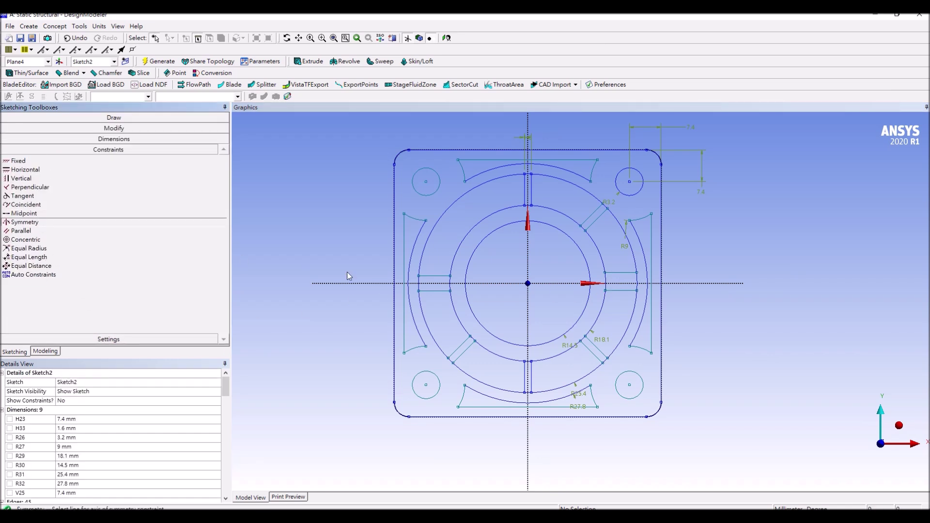
left_click(442, 284)
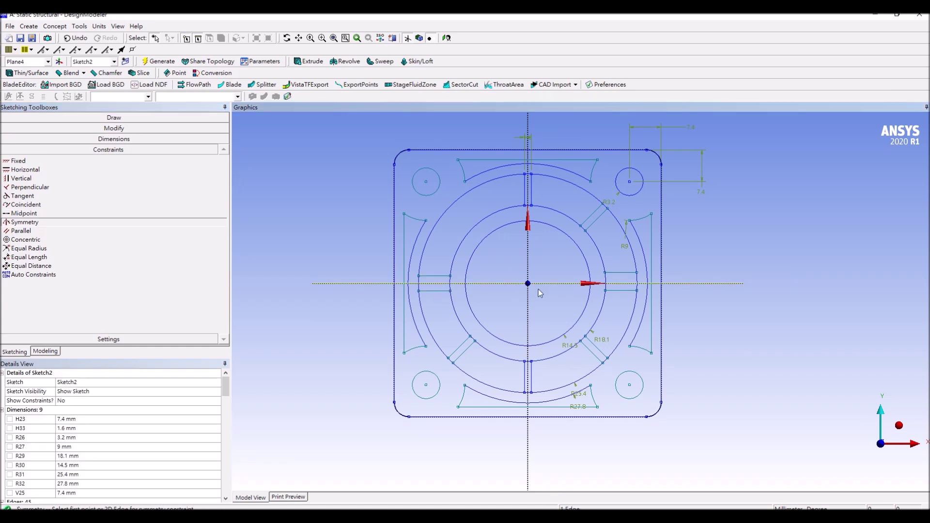
right_click(621, 287)
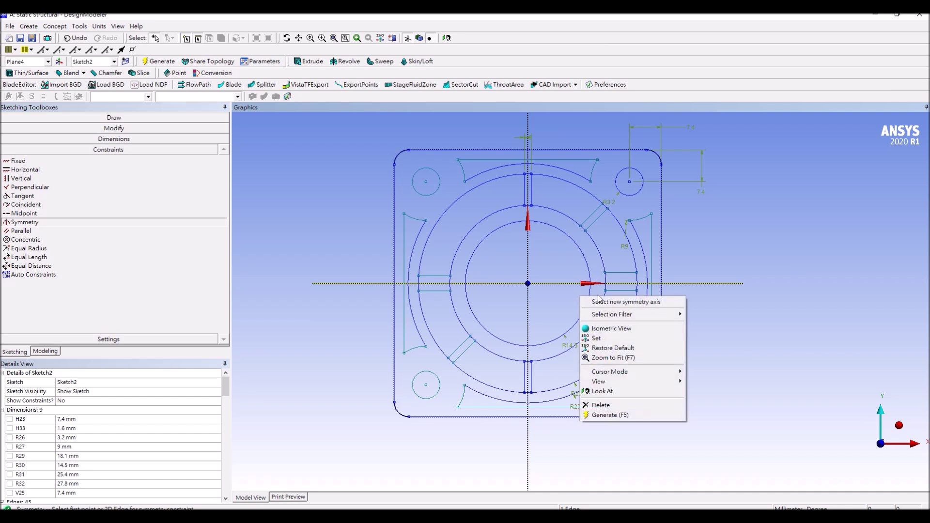
left_click(621, 301)
left_click(620, 284)
left_click(622, 273)
left_click(623, 290)
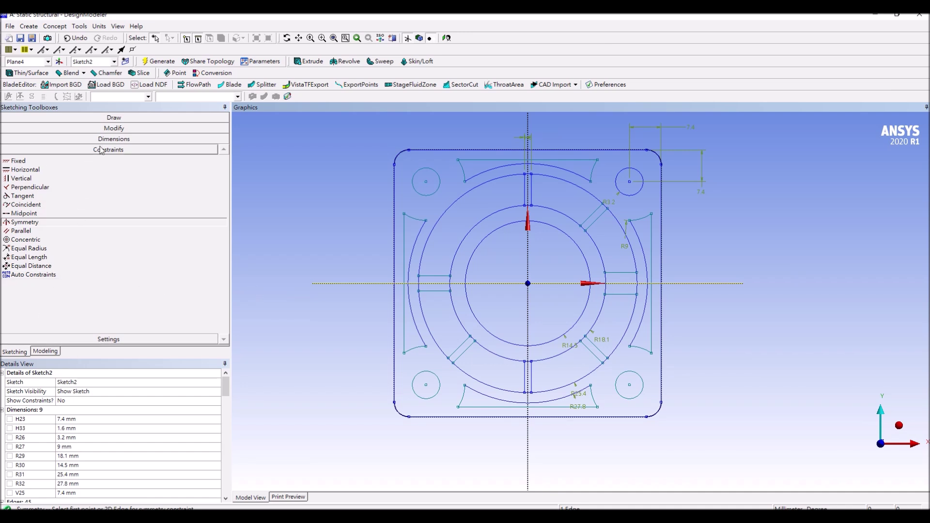
Step: Dimension the spacing between the left rib's two lines and set it to 1.6 mm
left_click(41, 139)
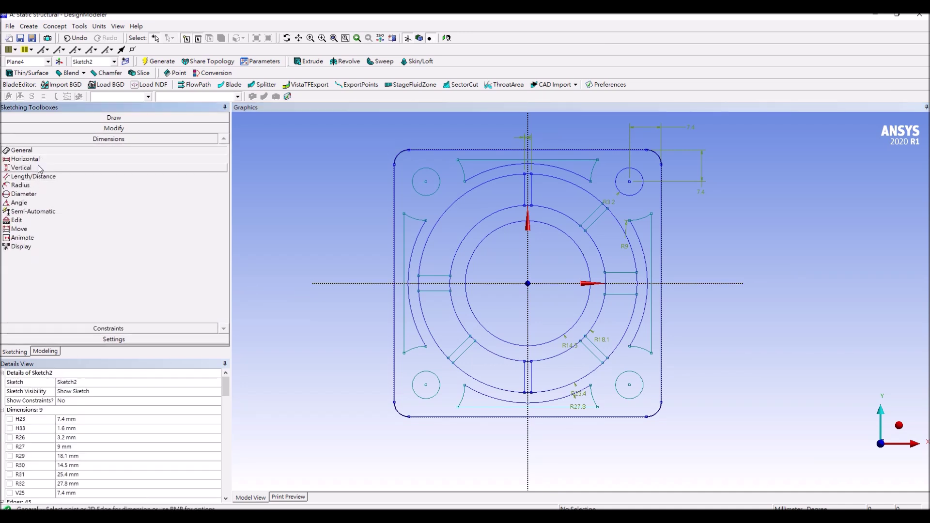
left_click(420, 277)
left_click(419, 292)
left_click(352, 286)
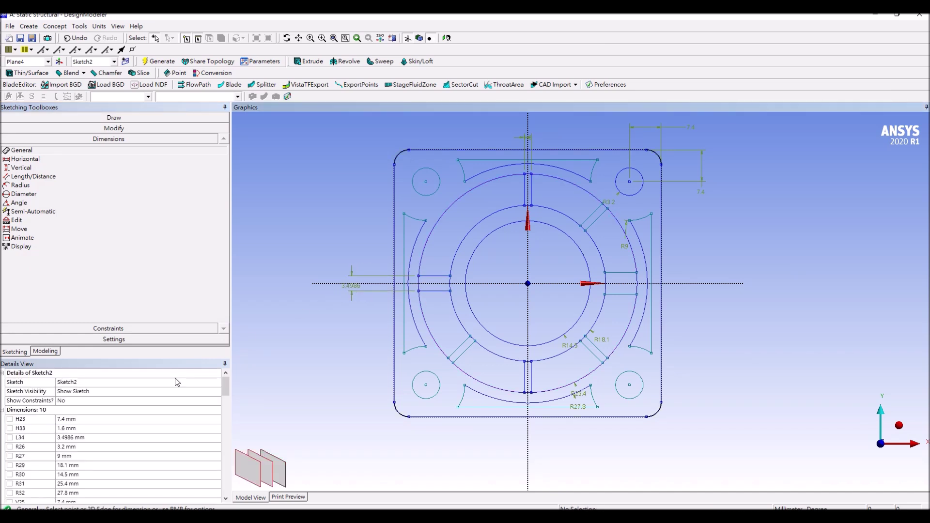
left_click(72, 438)
type("1.6")
key("Return")
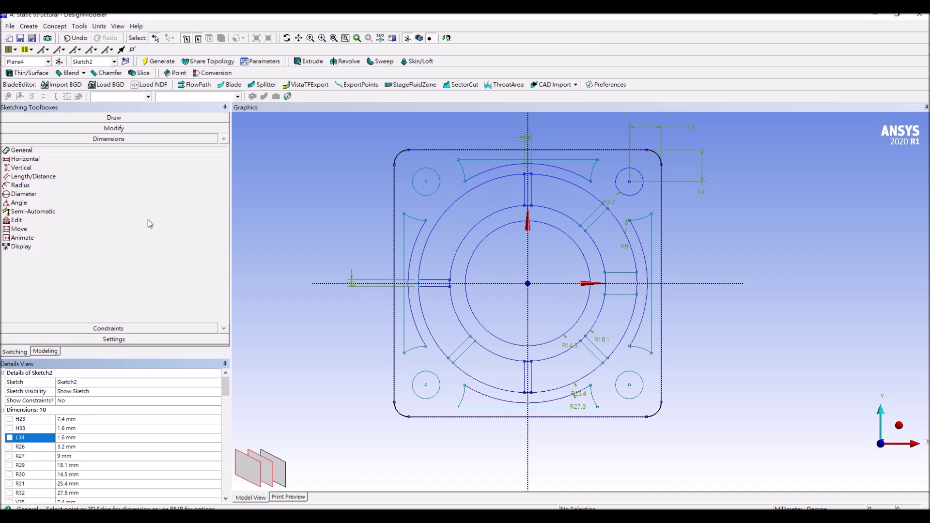
Step: Dimension the spacing between the right rib's two lines and set it to 1.6 mm
left_click(77, 152)
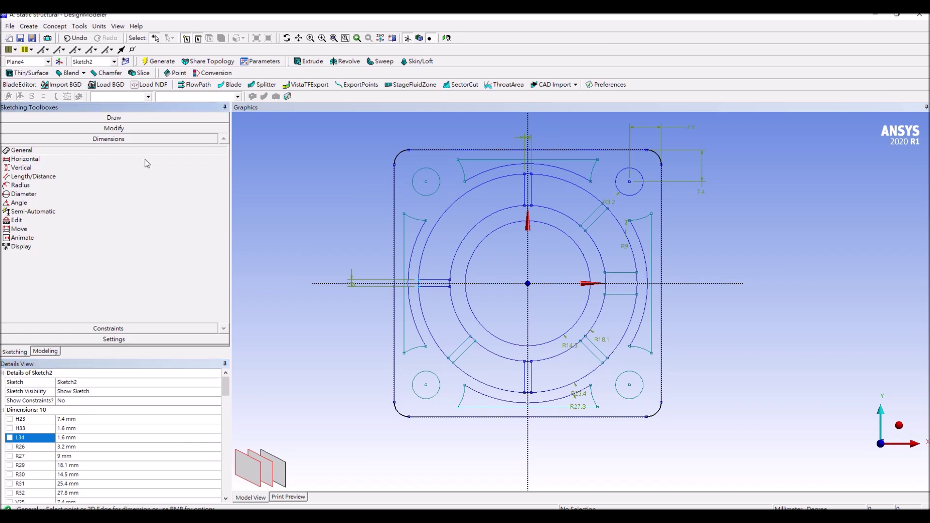
left_click(637, 273)
left_click(639, 295)
left_click(690, 298)
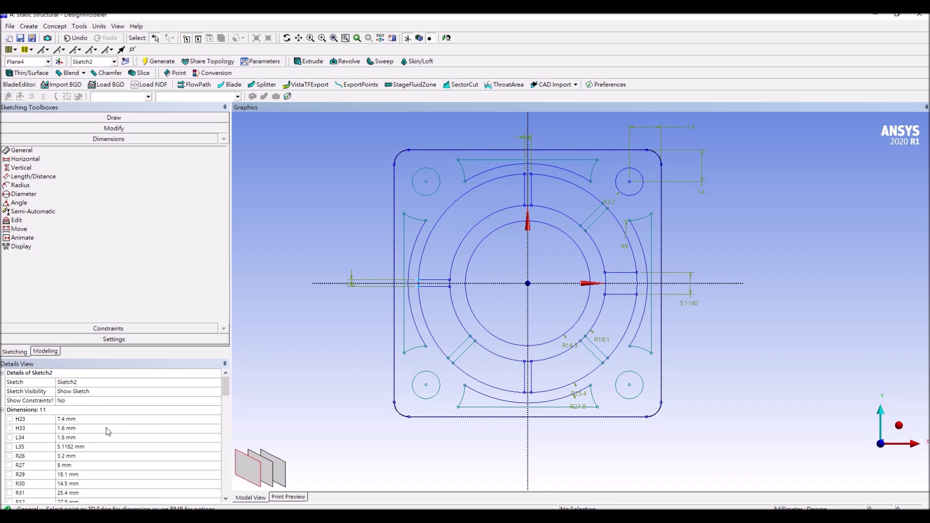
left_click(72, 446)
type("1")
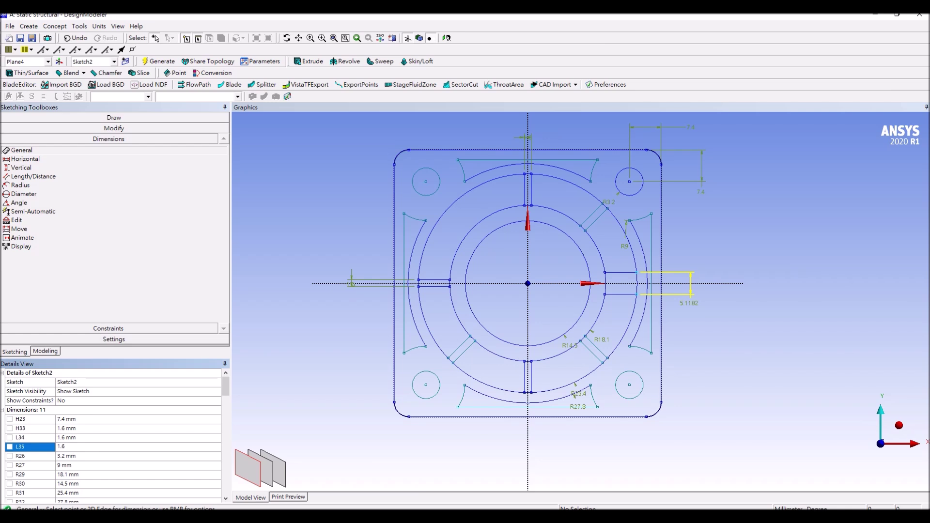
type(".6")
key("Return")
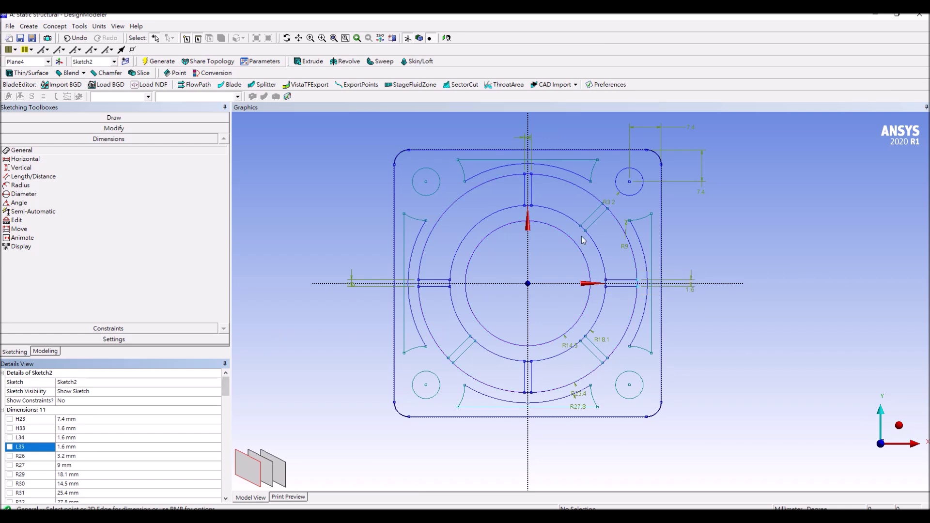
Step: Replicate the left rib's two lines about the plane origin, rotated 45° clockwise onto the upper-left diagonal, and end the replication
left_click(109, 129)
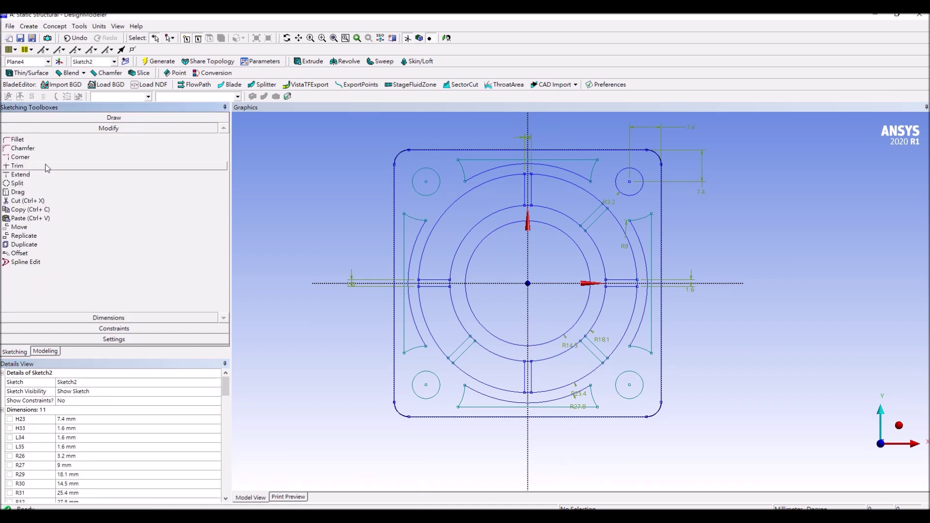
left_click(48, 167)
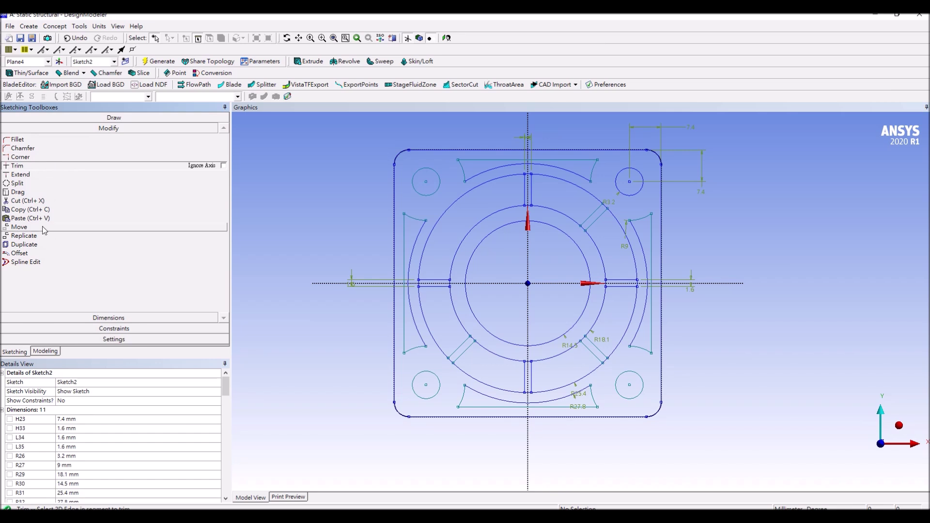
left_click(50, 237)
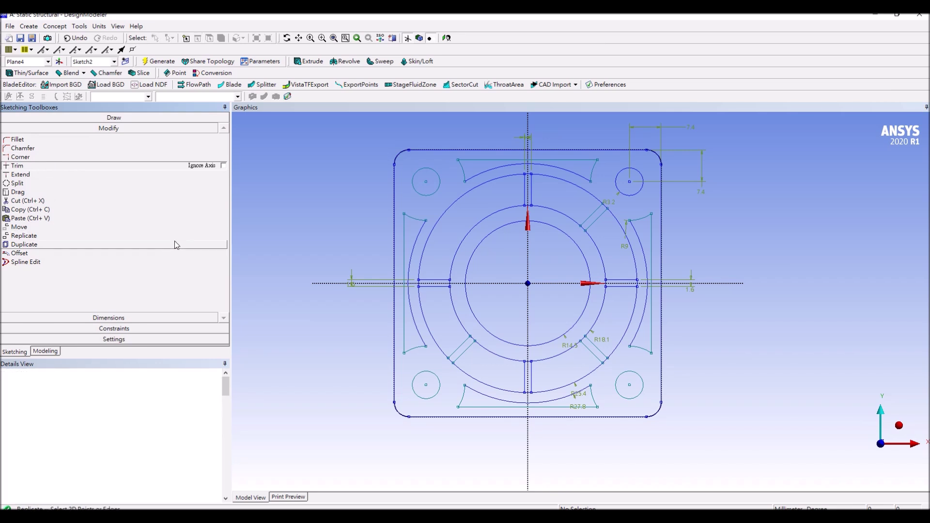
left_click(436, 281)
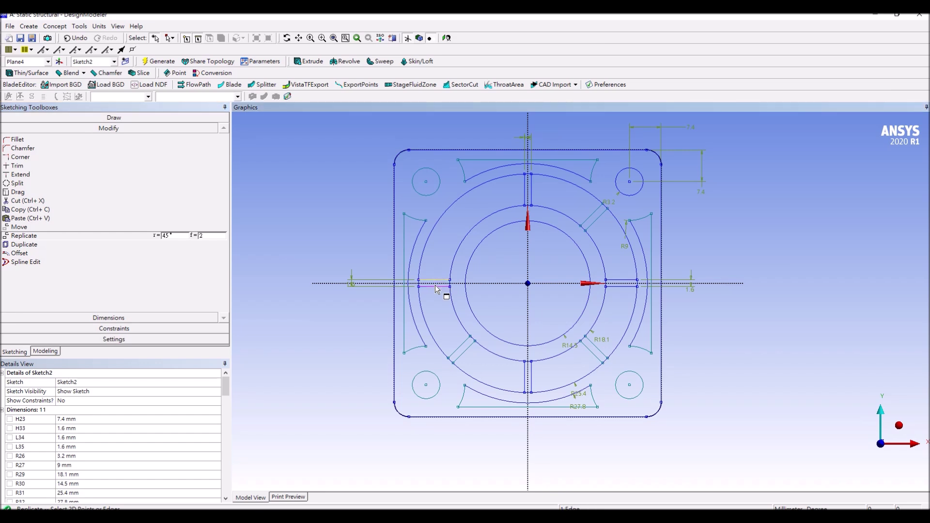
right_click(434, 263)
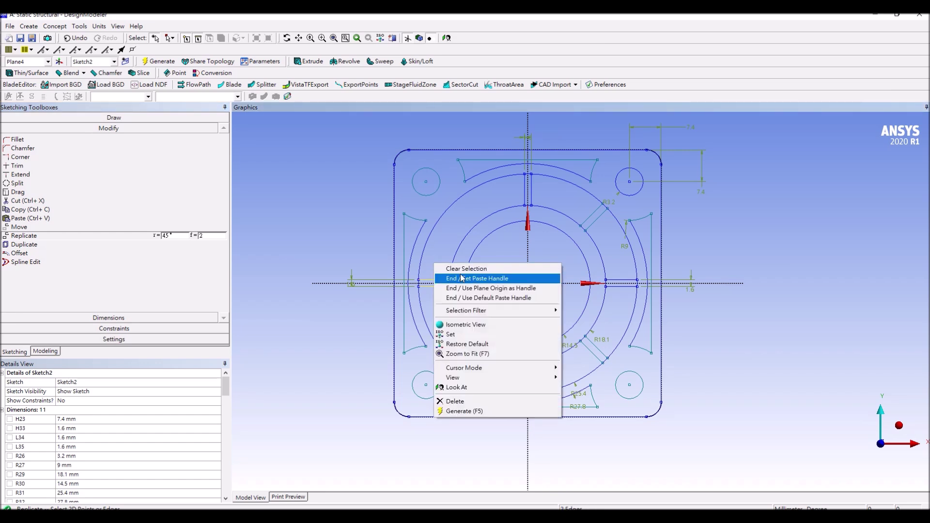
left_click(460, 288)
right_click(452, 262)
left_click(468, 275)
left_click(529, 283)
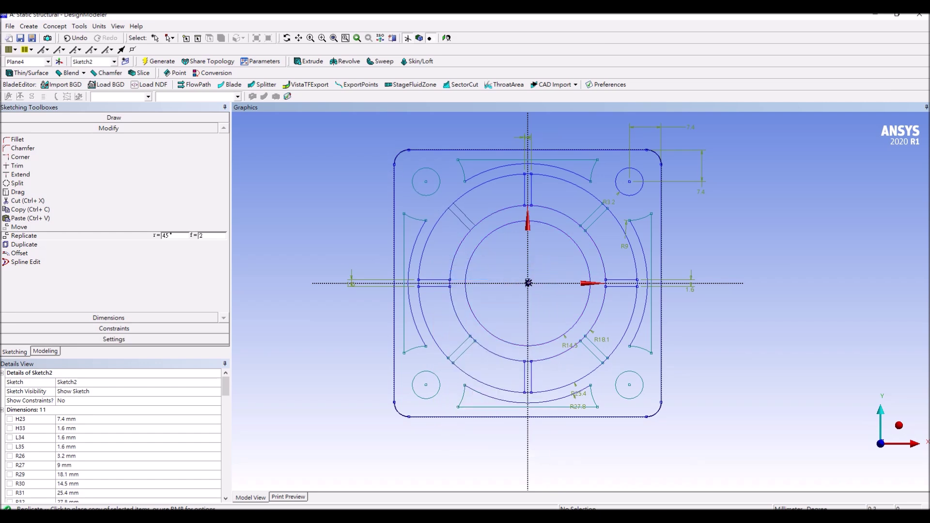
right_click(442, 316)
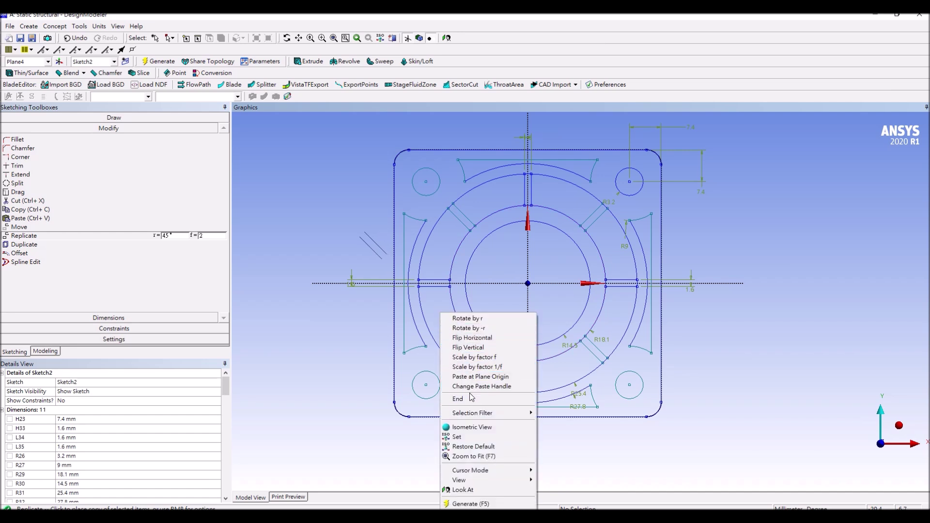
left_click(469, 399)
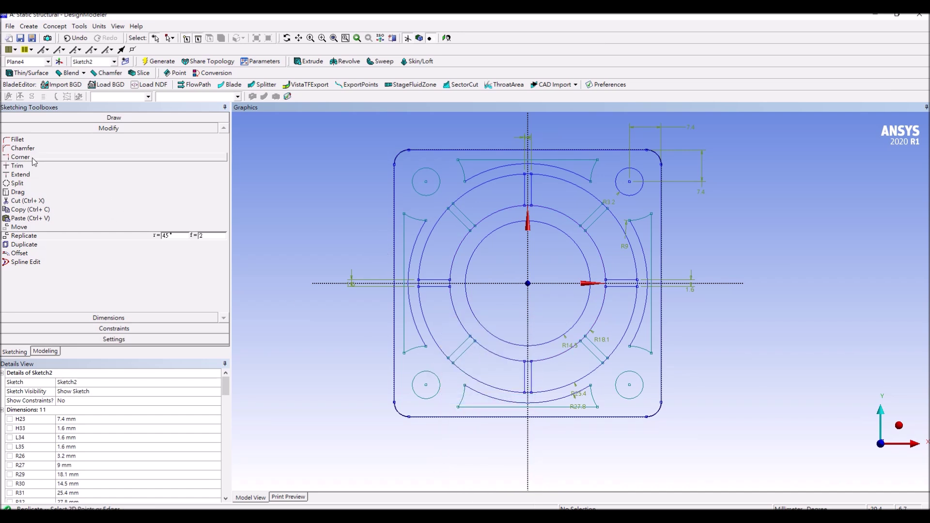
Step: Trim the R25.4 and R18.1 circle segments lying between the upper-left diagonal rib's lines
left_click(18, 165)
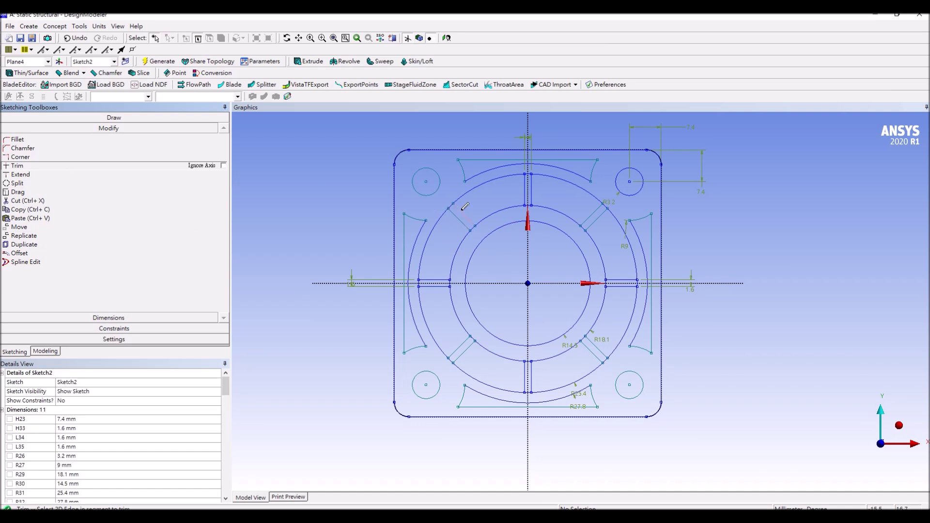
scroll(458, 203, "up", 2)
scroll(441, 207, "up", 3)
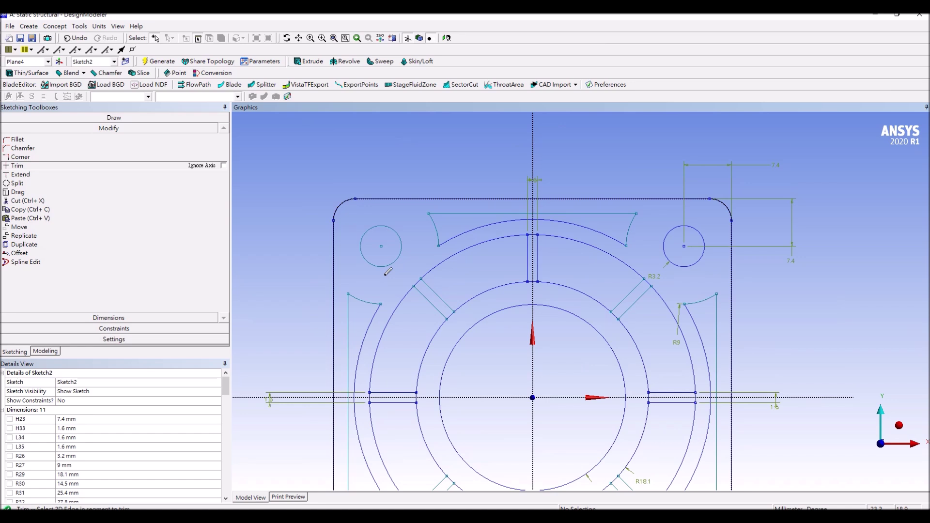
left_click(420, 281)
left_click(454, 312)
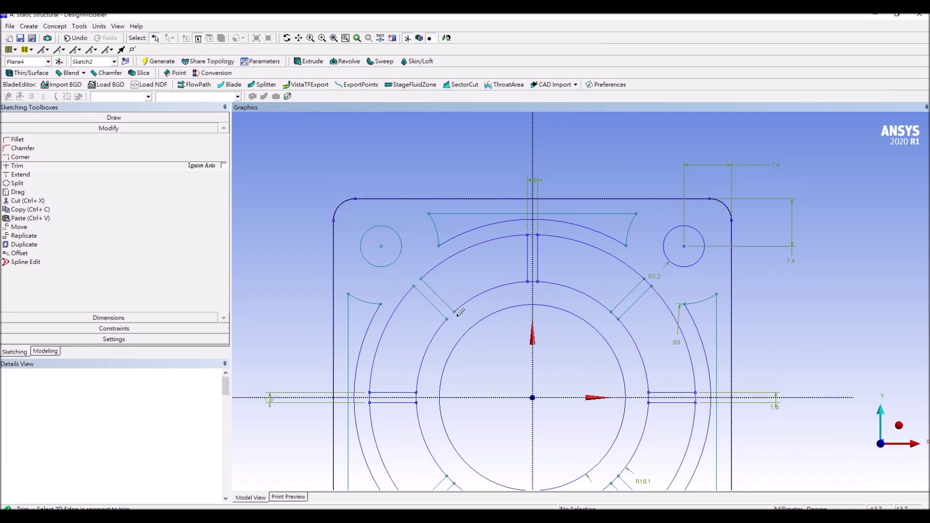
Step: Trim the R25.4 and R18.1 circle segments between the lines of the upper vertical rib and the upper-right diagonal rib
left_click(537, 234)
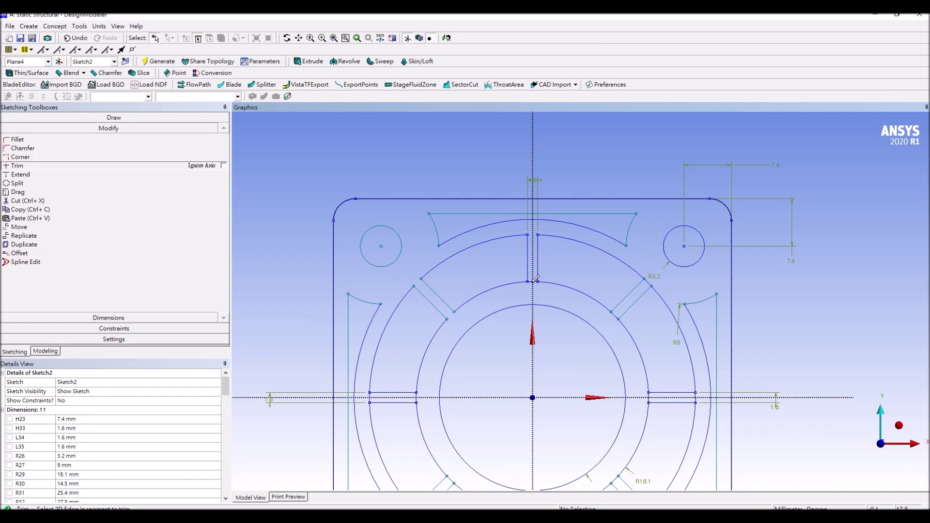
scroll(533, 279, "up", 5)
left_click(505, 268)
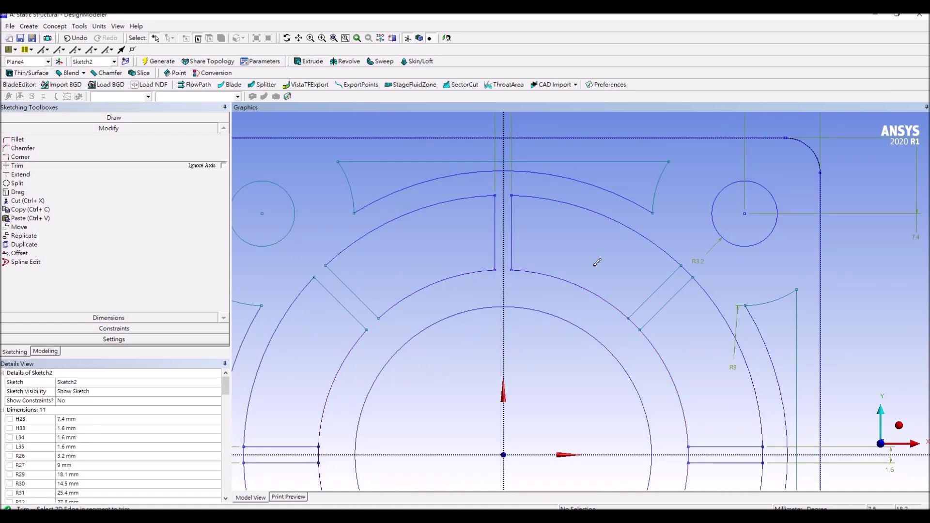
left_click(690, 269)
left_click(638, 320)
Step: Trim the R18.1 and R25.4 circle segments between the right horizontal rib's lines
scroll(693, 346, "down", 3)
scroll(676, 422, "up", 5)
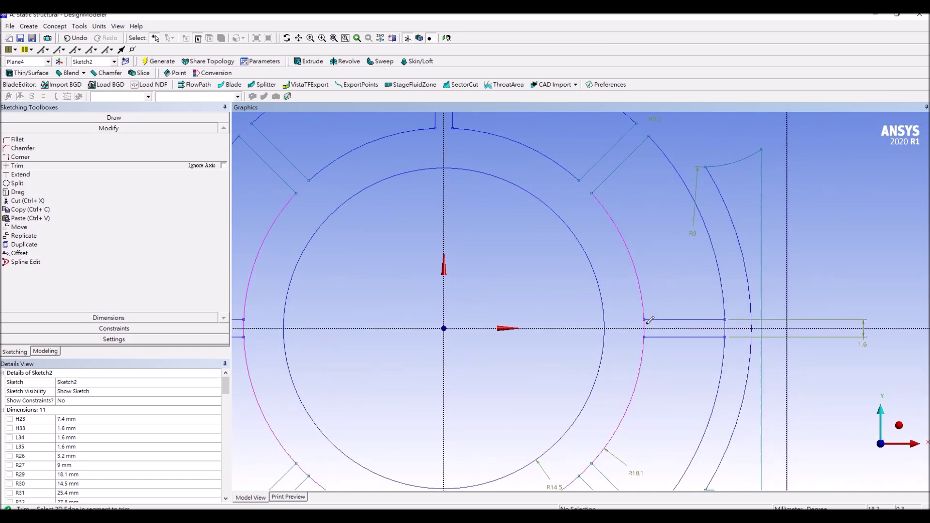
left_click(646, 328)
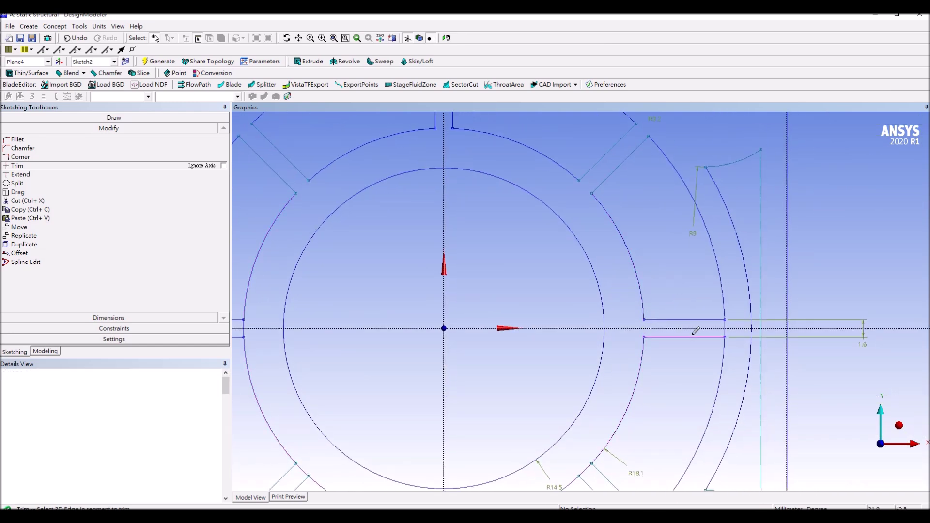
left_click(726, 330)
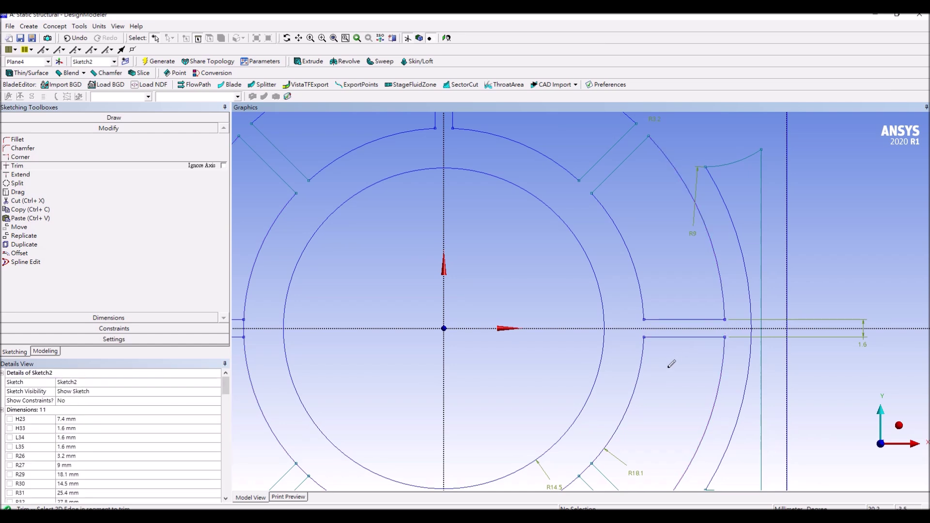
Step: Trim the R18.1 and R25.4 circle segments lying between the lower-right diagonal rib's lines
scroll(669, 373, "down", 1)
scroll(595, 448, "down", 1)
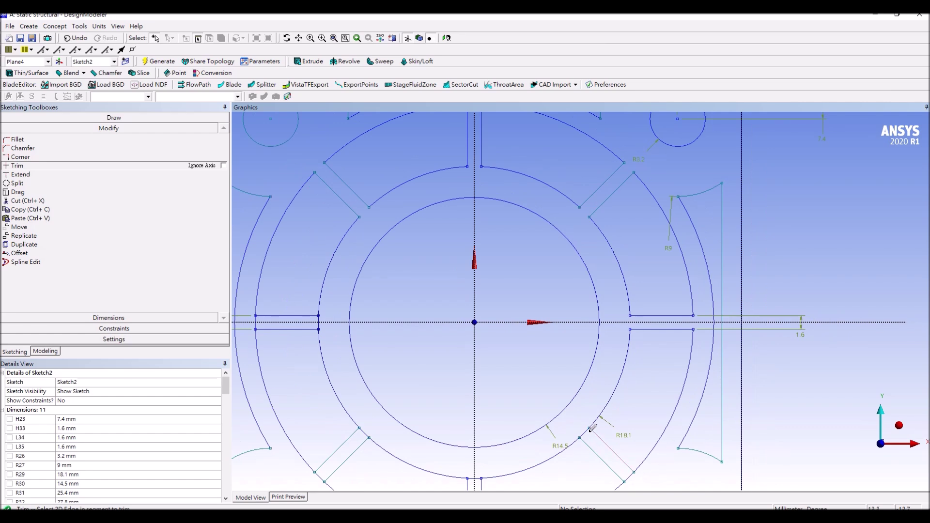
left_click(589, 430)
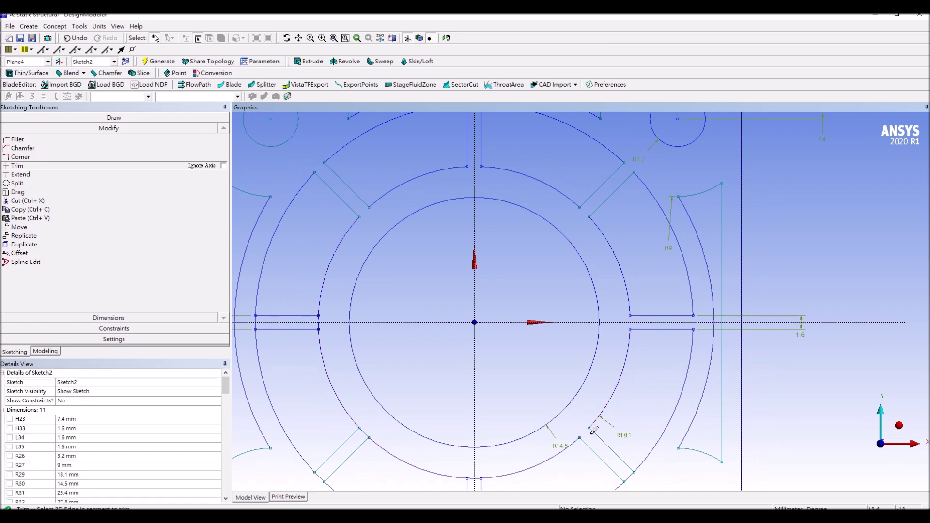
left_click(633, 471)
Step: Trim the R18.1 and R25.4 circle segments between the lines of the lower vertical rib and the lower-left diagonal rib
scroll(495, 260, "down", 1)
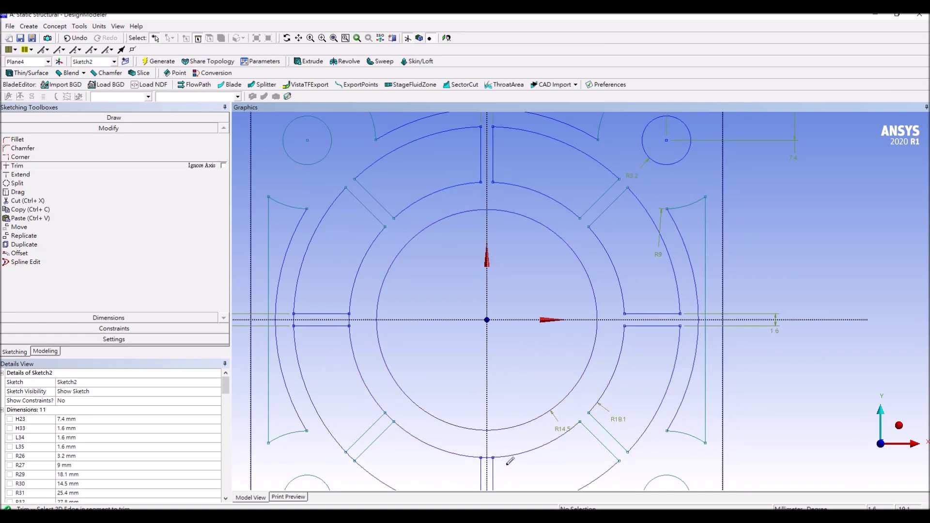
middle_click_drag(491, 463, 494, 380, "ctrl")
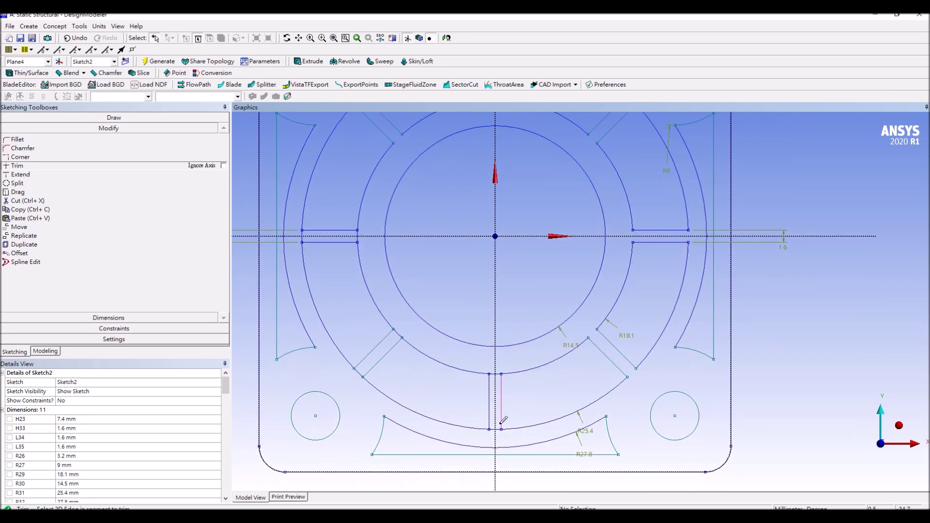
scroll(494, 380, "up", 2)
left_click(465, 402)
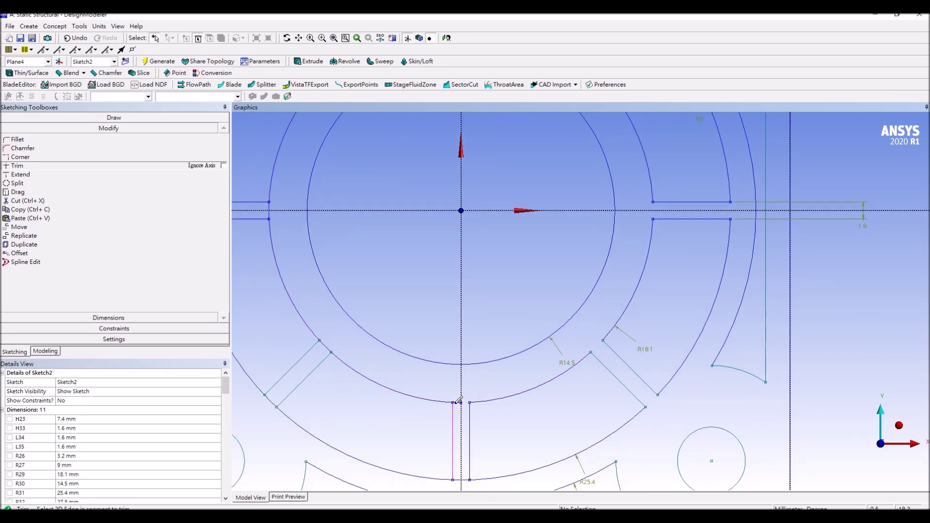
left_click(459, 477)
left_click(274, 398)
left_click(327, 346)
Step: Trim the R18.1 and R25.4 circle segments between the left horizontal rib's lines
scroll(362, 334, "down", 2)
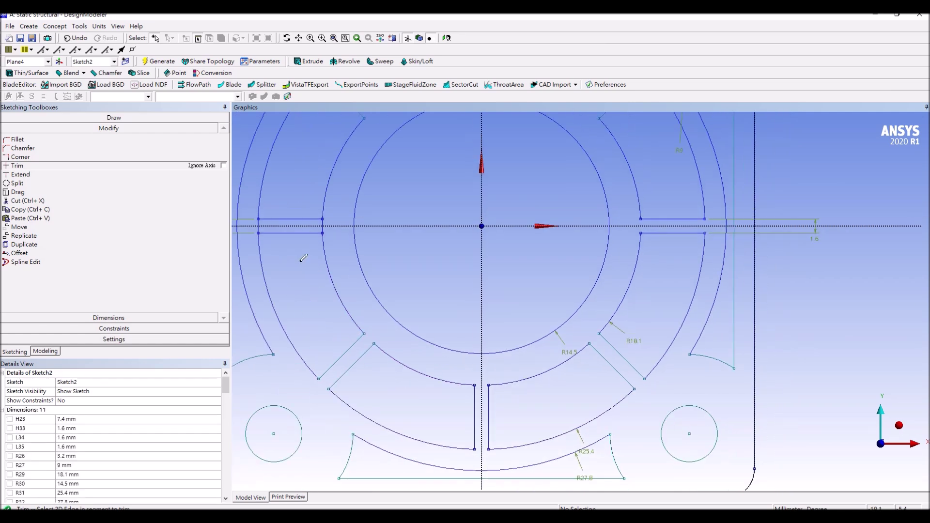
left_click(324, 224)
left_click(272, 224)
scroll(299, 228, "down", 5)
scroll(364, 252, "down", 3)
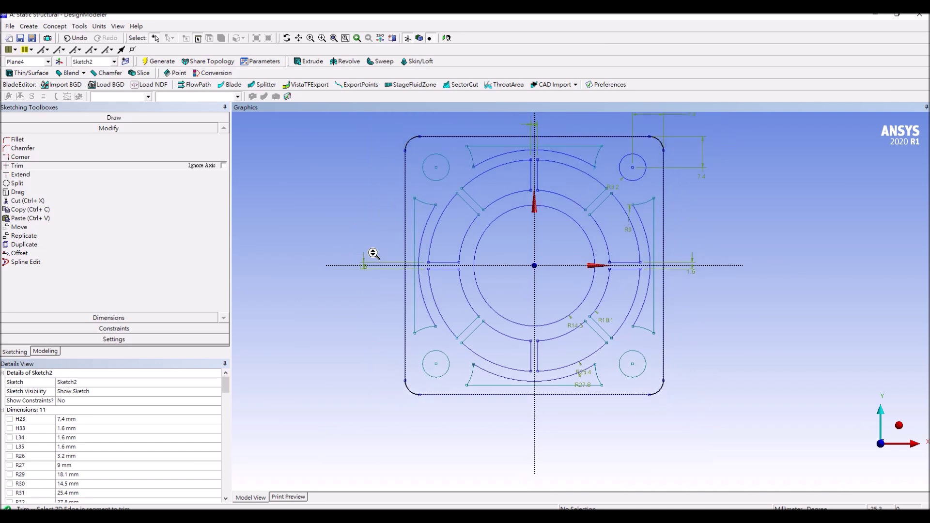
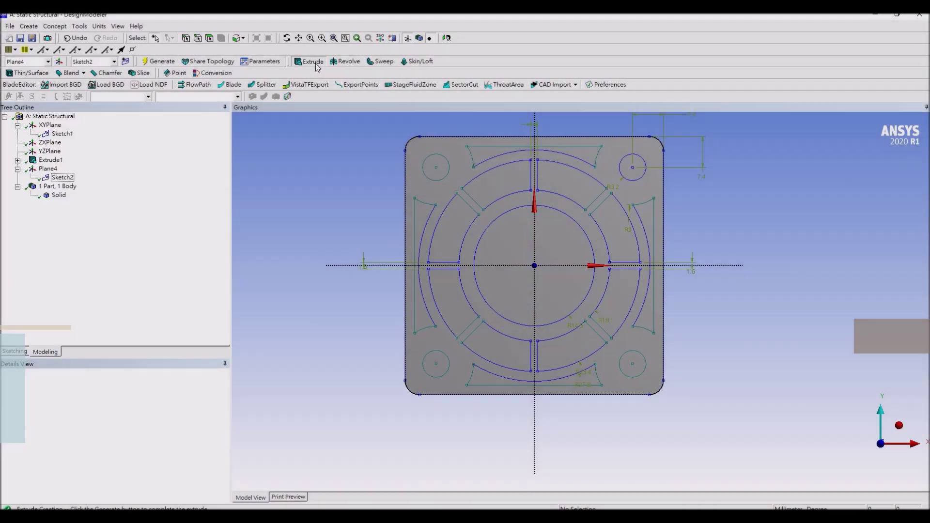
Step: Extrude Sketch2 as added material to a fixed depth of 30.3 mm and generate the feature
left_click(315, 63)
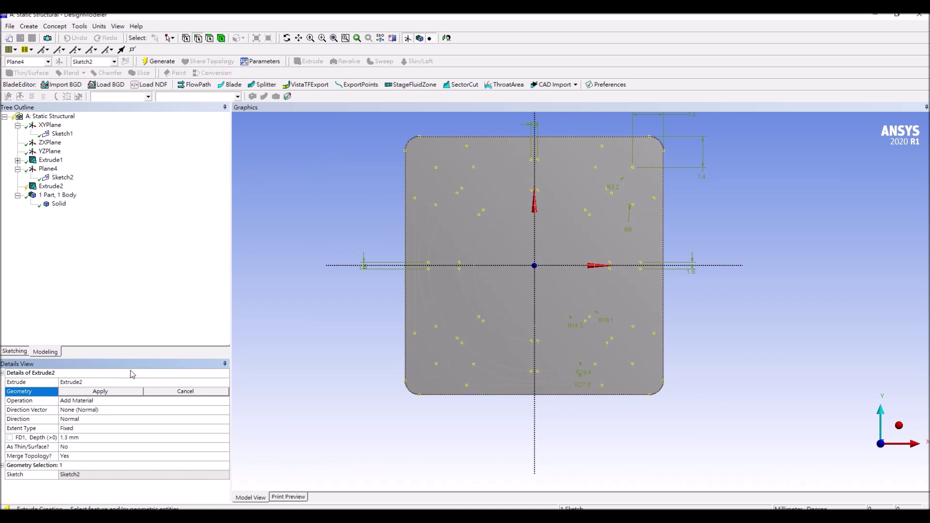
left_click(62, 178)
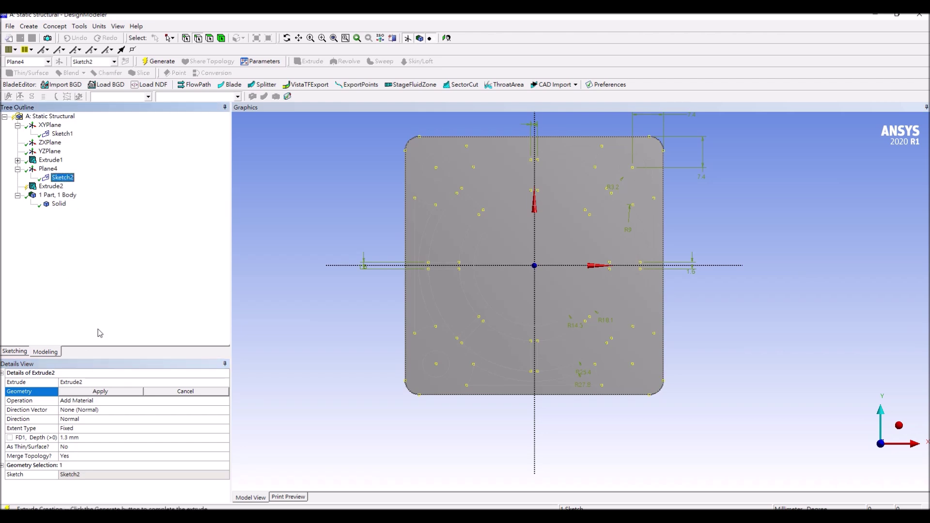
left_click(93, 393)
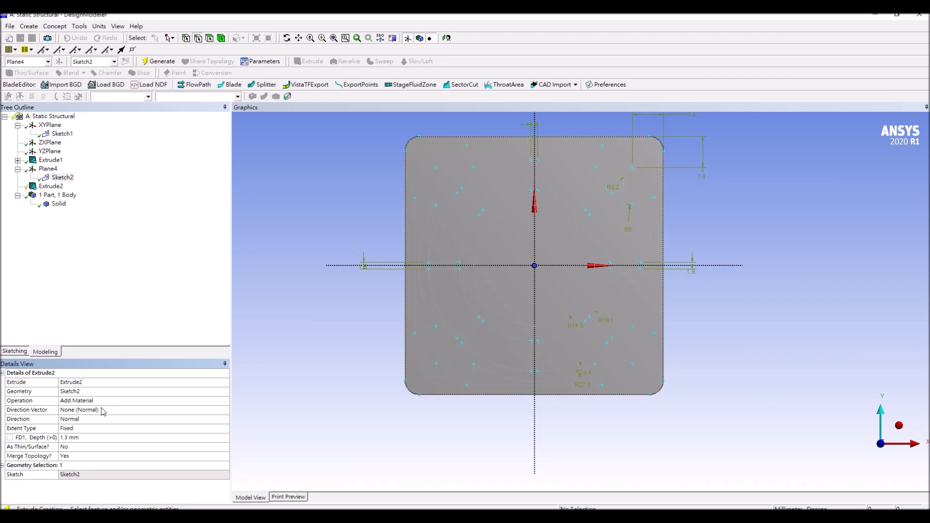
left_click(90, 440)
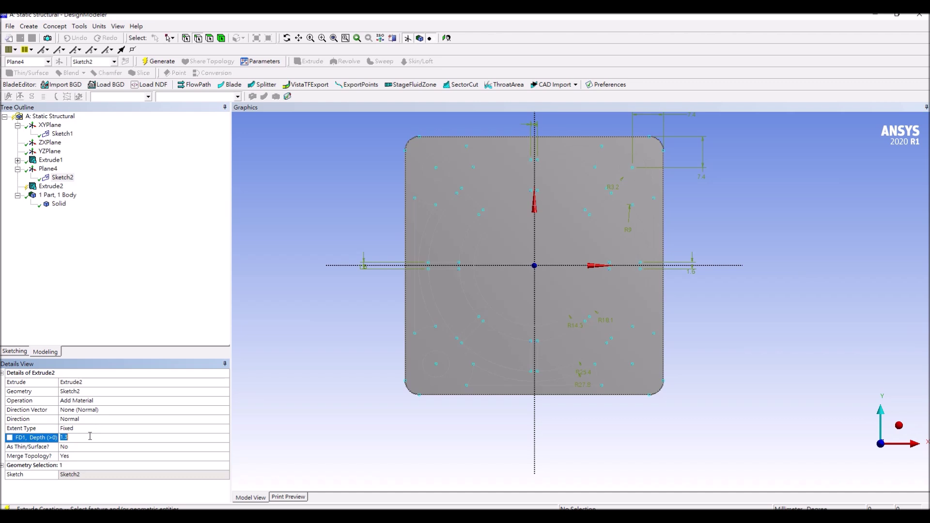
type("30")
left_click(154, 61)
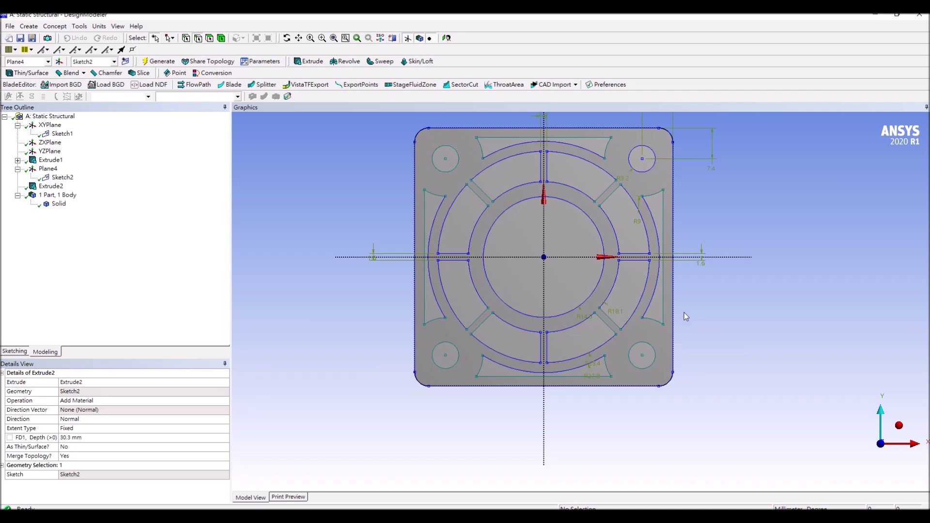
Step: Create a new plane of type From Face on the ribbed front face of the extruded body and generate it
middle_click_drag(722, 293, 698, 337)
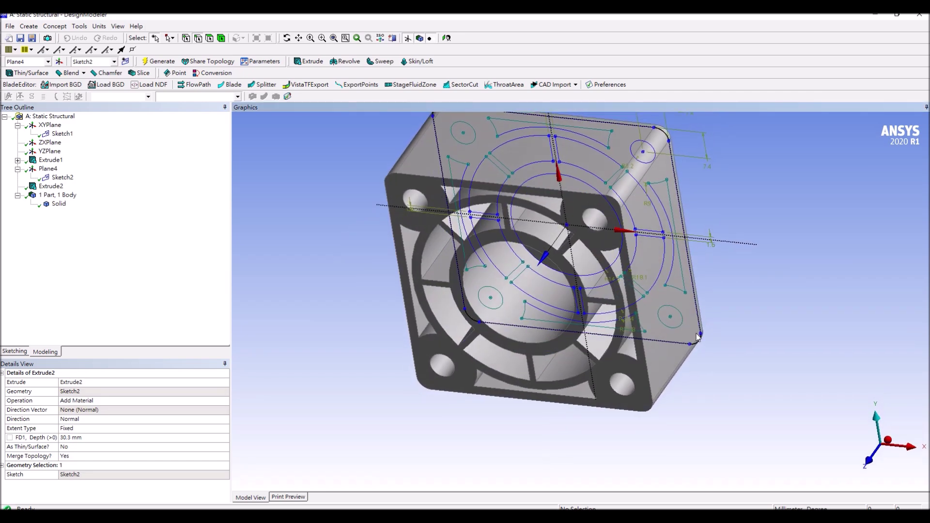
middle_click_drag(774, 318, 714, 365)
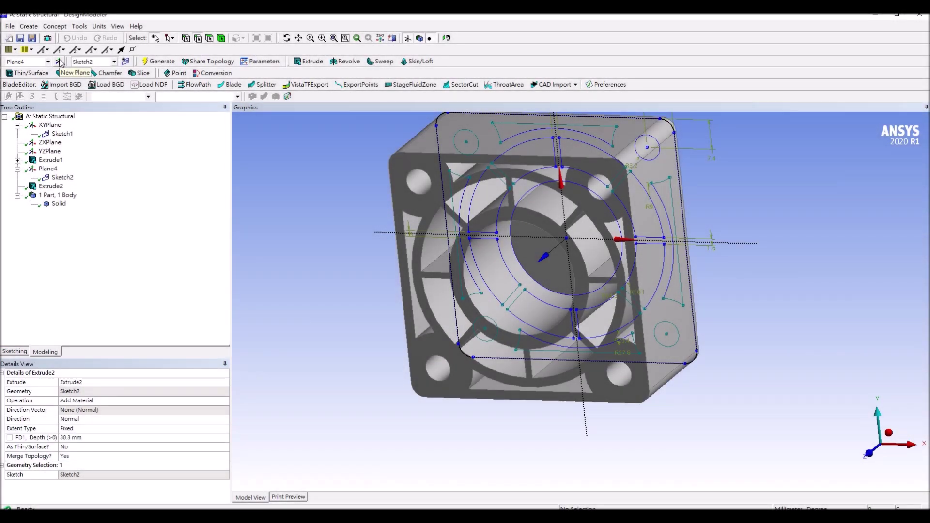
left_click(59, 62)
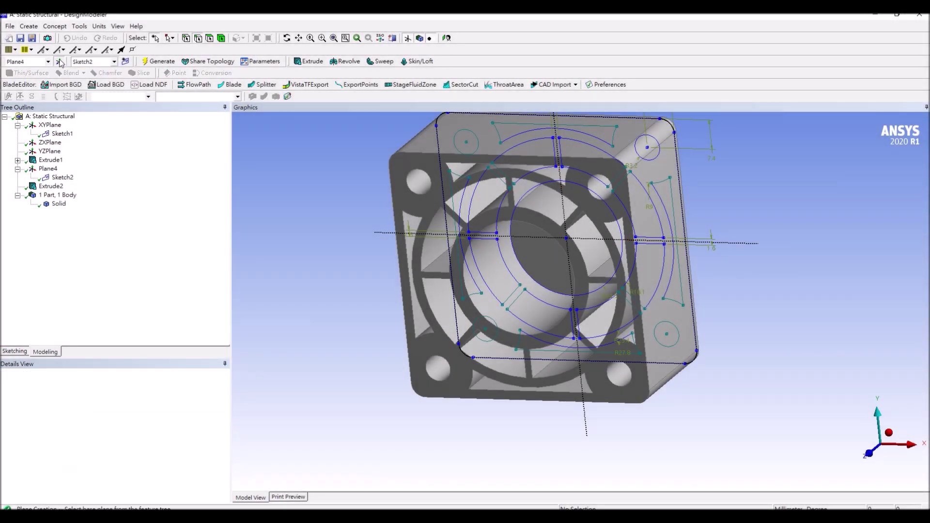
left_click(104, 393)
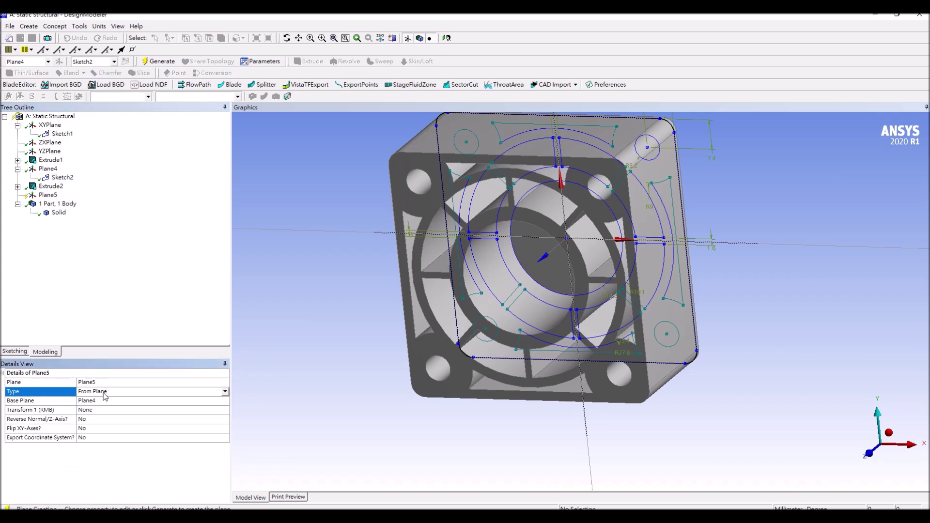
left_click(225, 391)
left_click(152, 404)
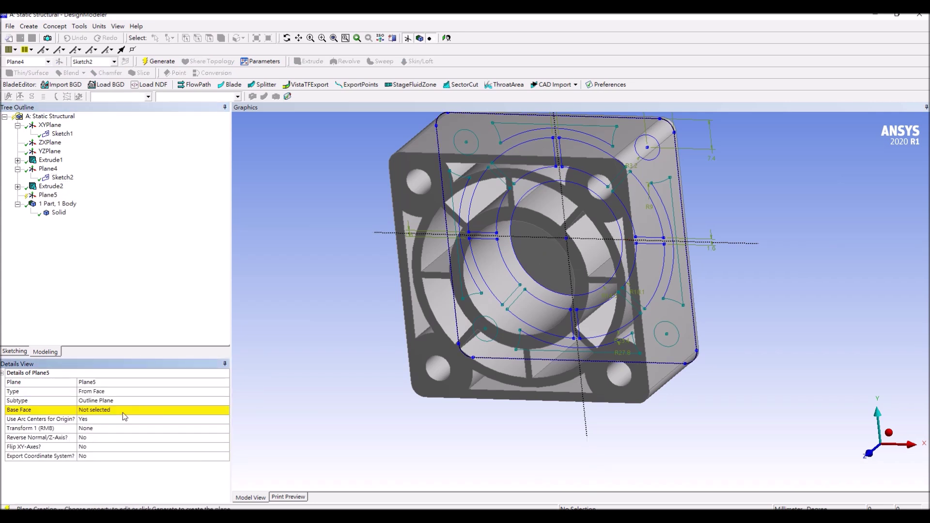
left_click(153, 409)
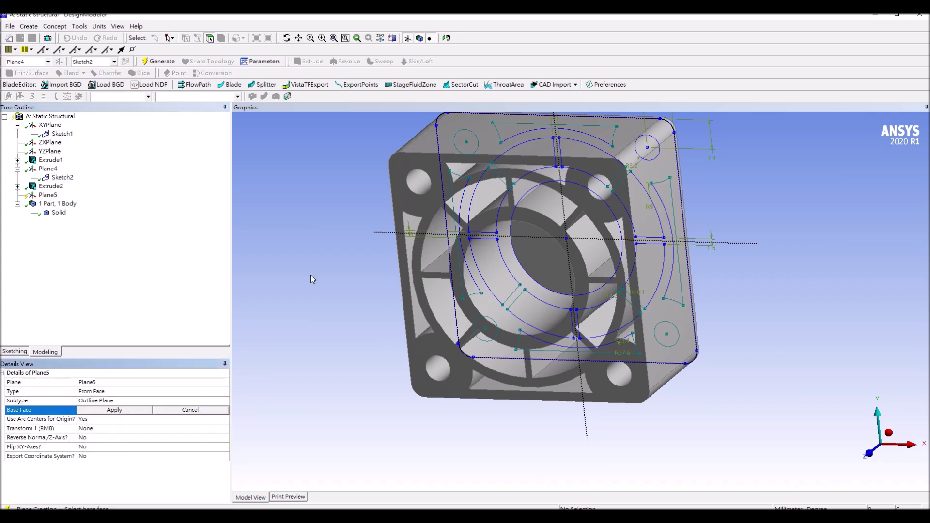
left_click(494, 220)
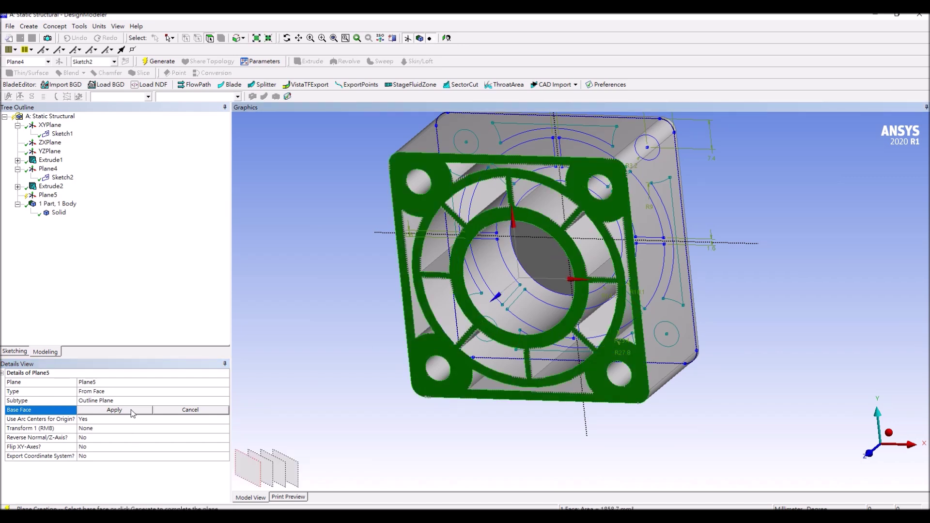
left_click(115, 410)
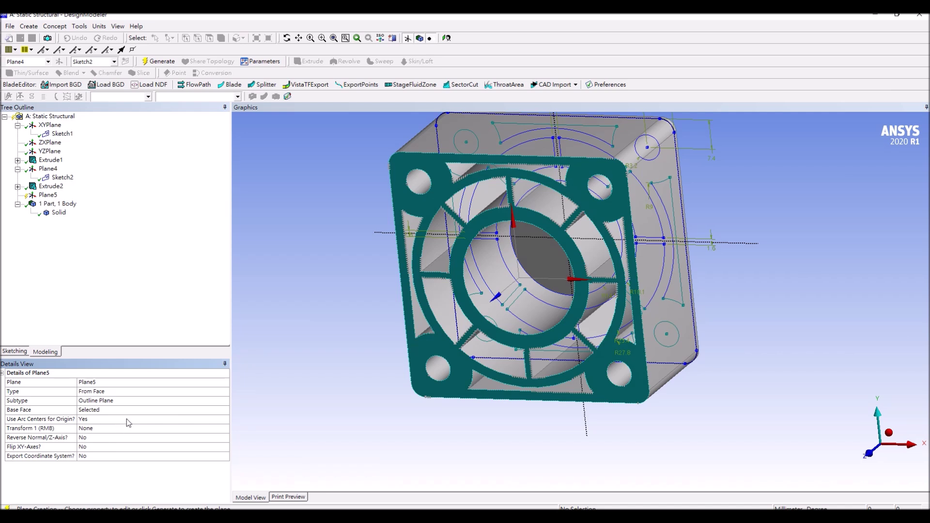
left_click(158, 61)
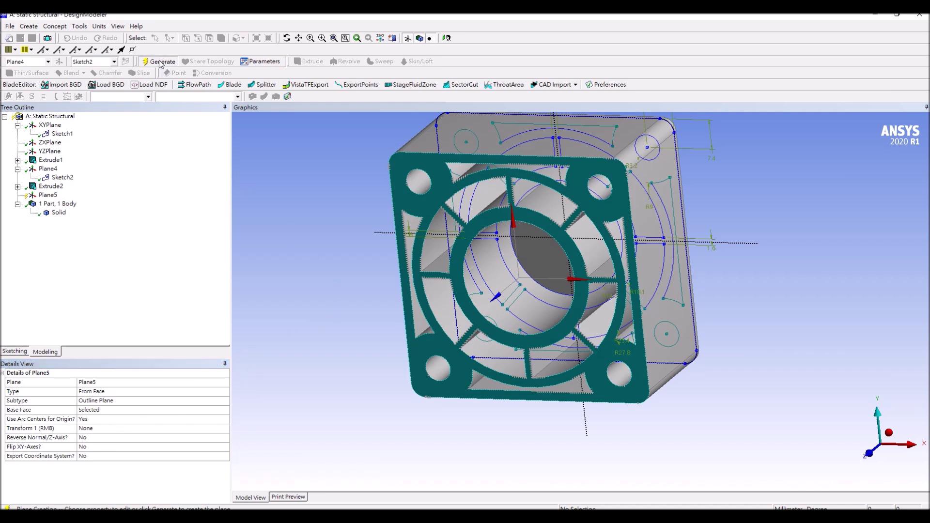
Step: Look straight at the new plane and sketch a circle of about 44.8 mm radius centred on its origin
left_click(446, 39)
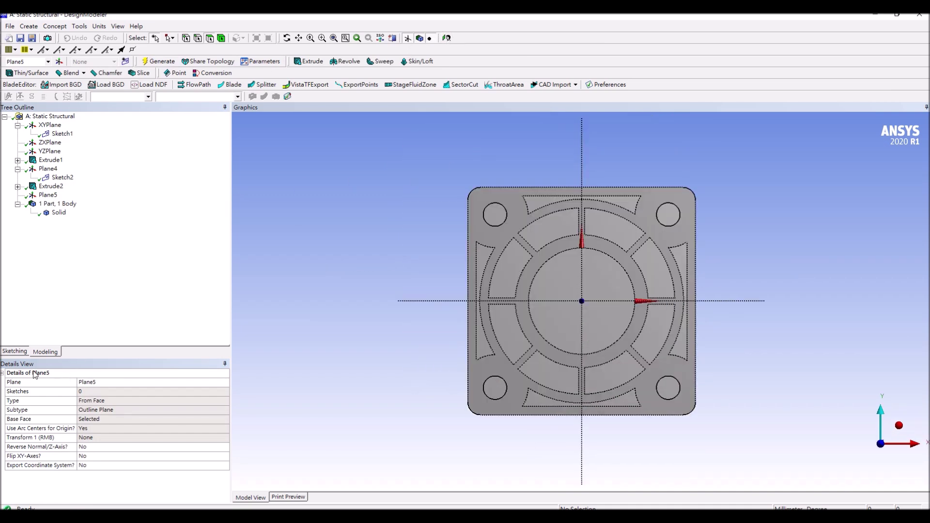
left_click(14, 352)
left_click(44, 199)
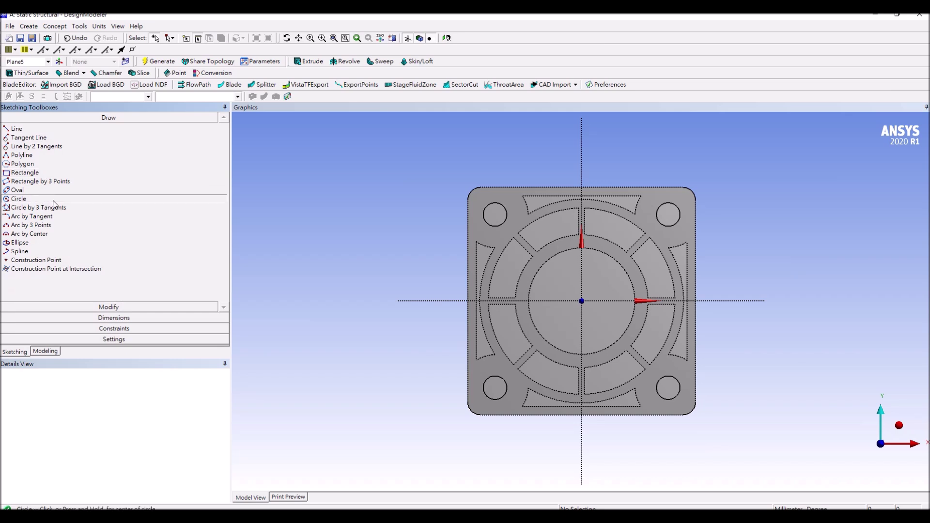
left_click(582, 301)
left_click(418, 320)
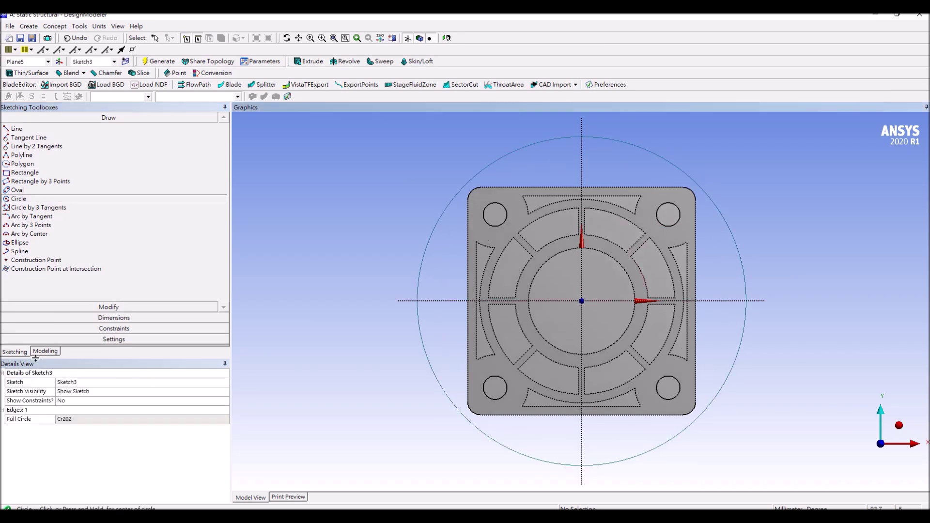
Step: Add a radius dimension to the new circle and set it to 25.4 mm
left_click(114, 318)
left_click(53, 186)
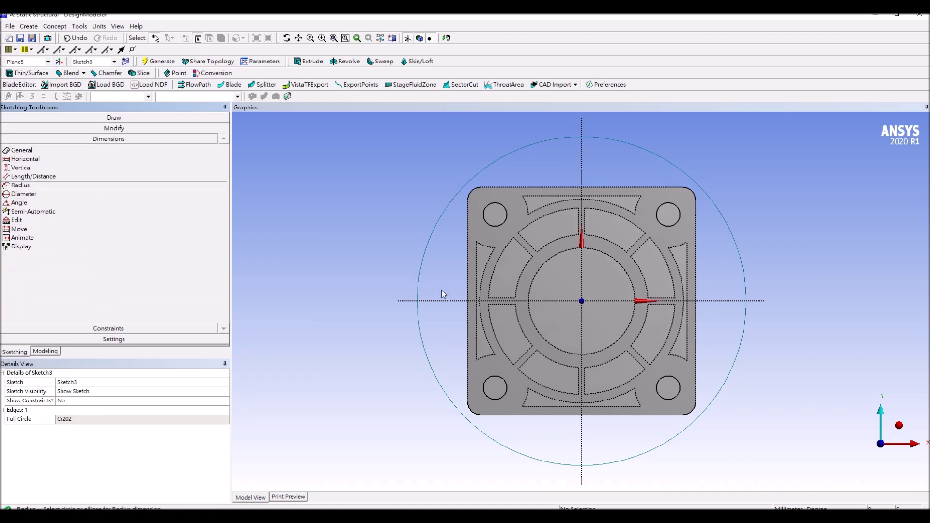
left_click(417, 278)
left_click(375, 277)
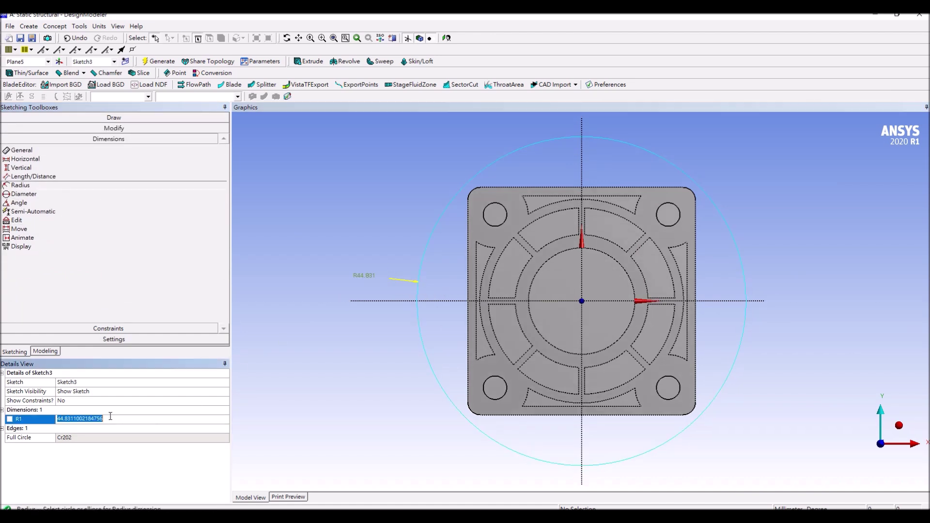
type("25.4")
key("Return")
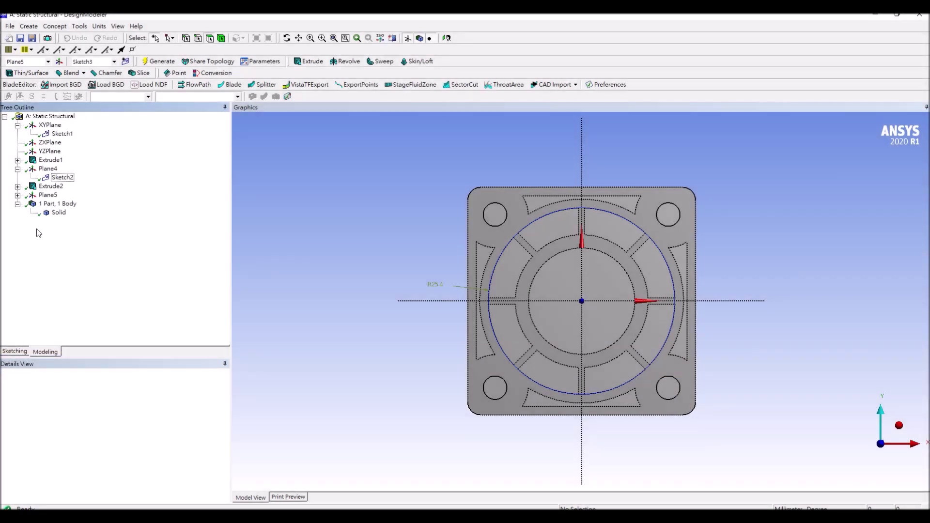
Step: Extrude Sketch3 as Cut Material into the body to a fixed depth of 5 mm and generate the cut
left_click(17, 195)
left_click(67, 203)
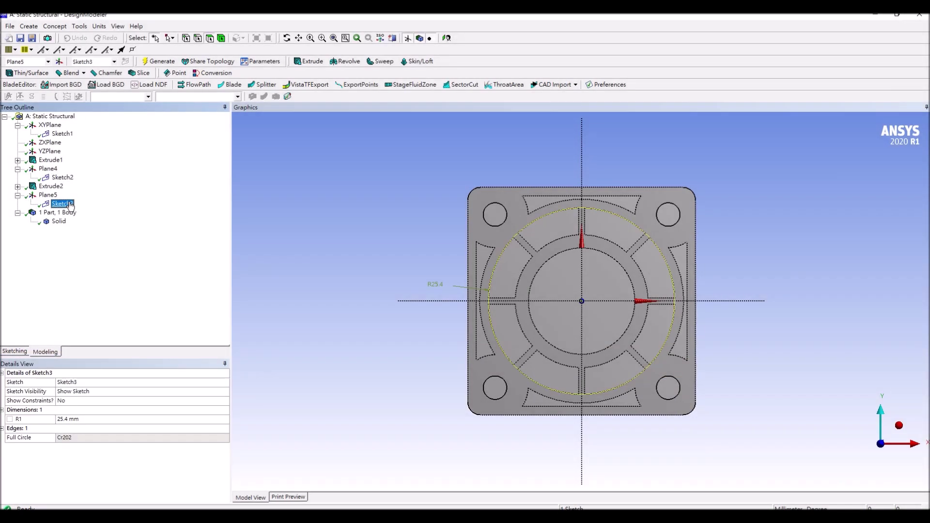
left_click(301, 62)
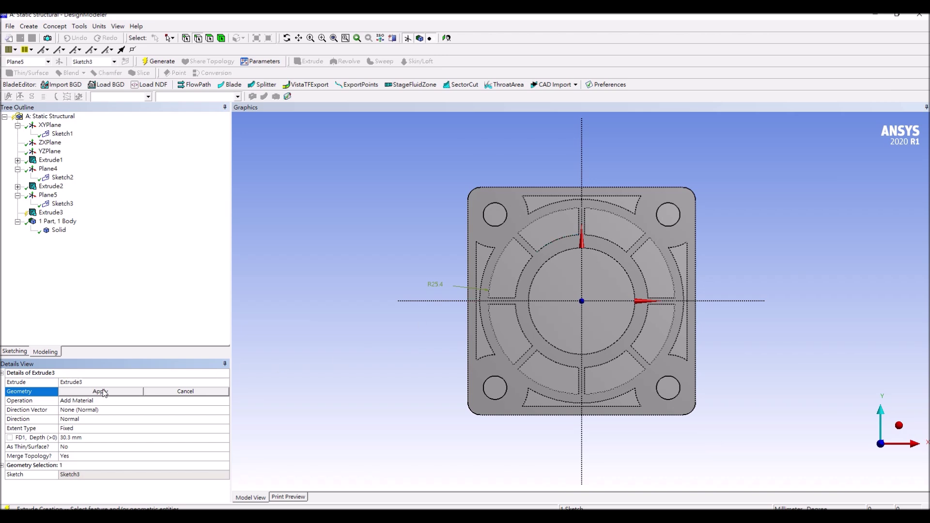
left_click(61, 206)
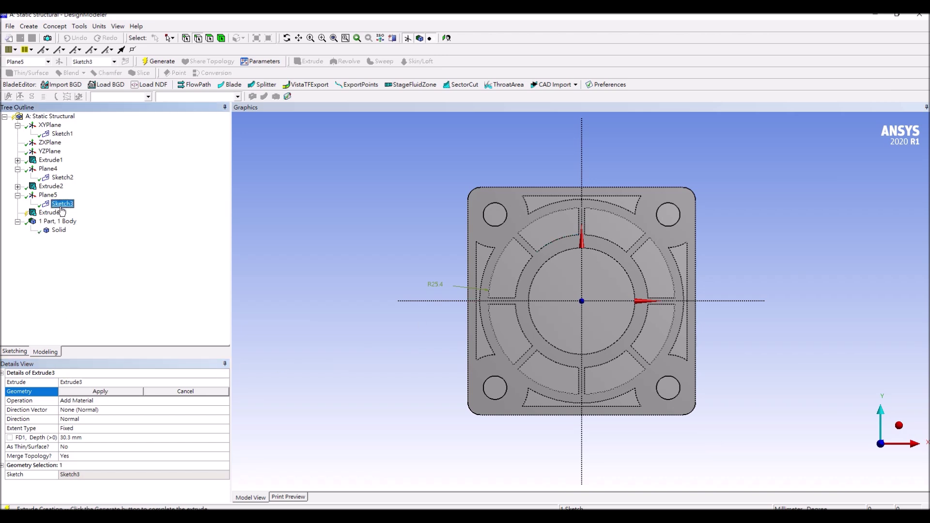
left_click(101, 391)
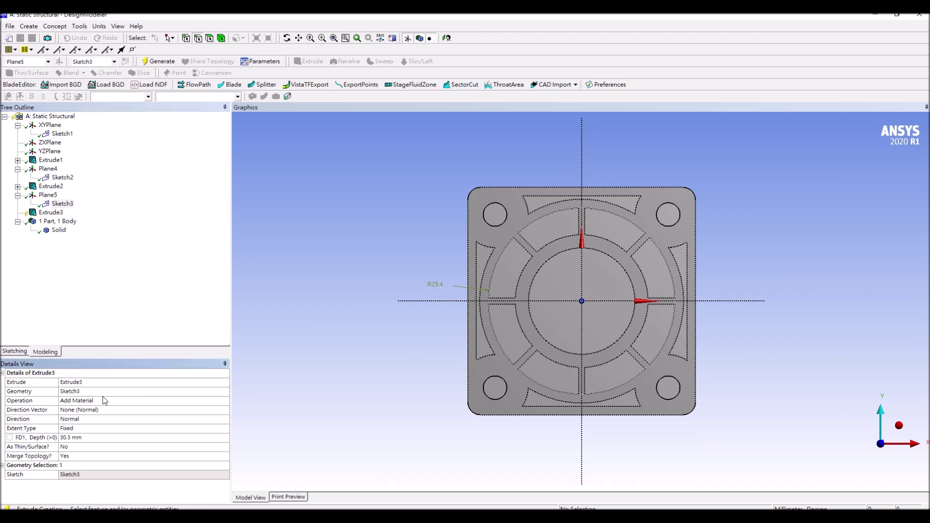
left_click(103, 402)
left_click(126, 401)
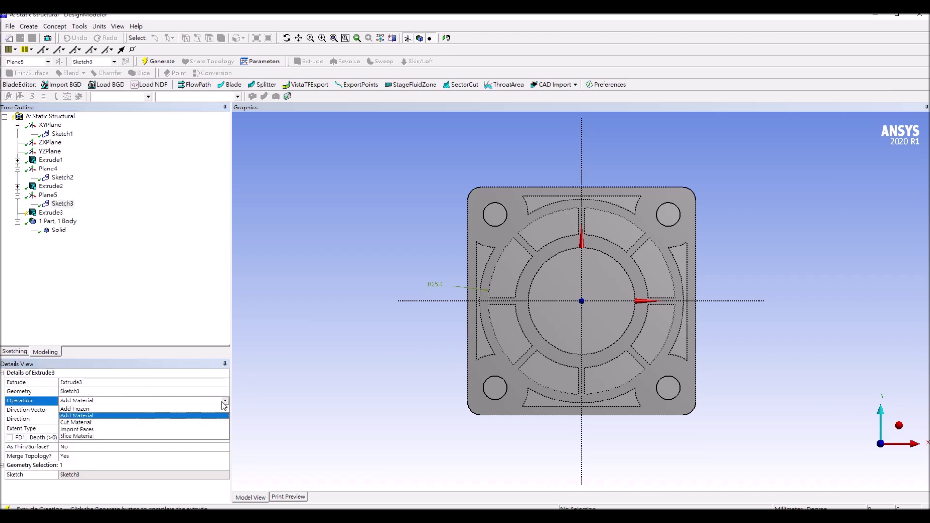
left_click(163, 422)
left_click(87, 439)
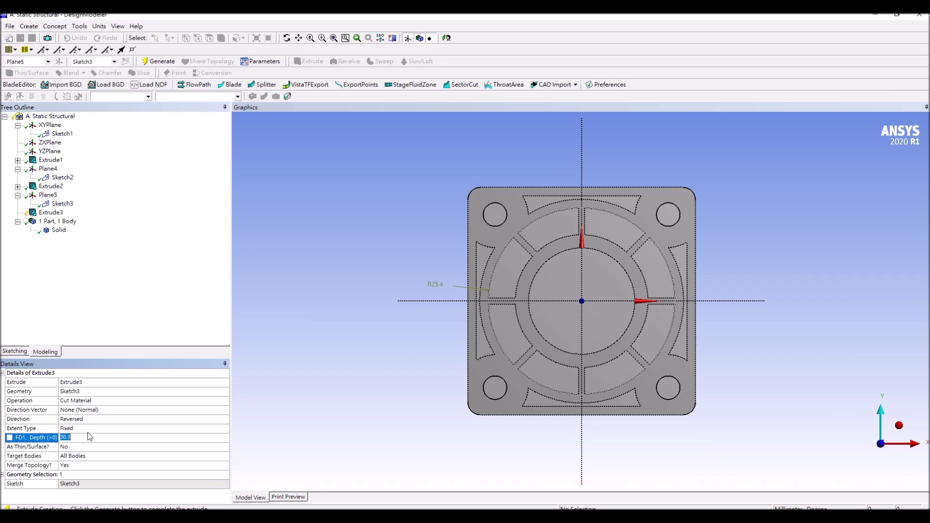
type("5")
key("Return")
left_click(159, 61)
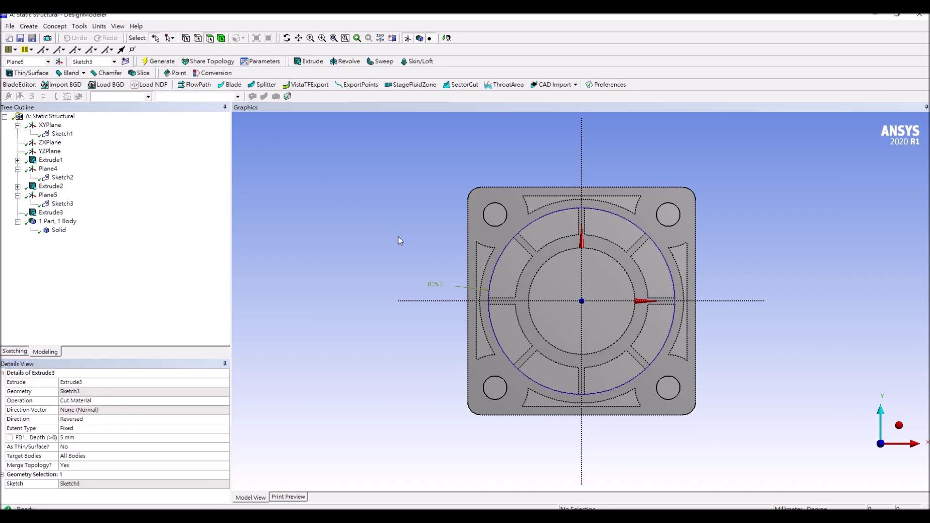
Step: Create a new sketch on the XYPlane and look straight at it
middle_click_drag(768, 303, 743, 318)
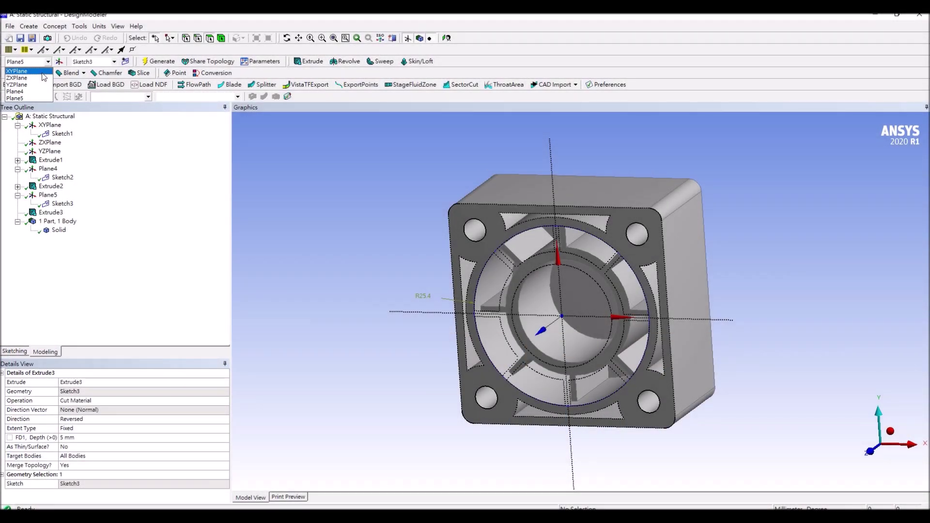
left_click(42, 72)
left_click(125, 61)
left_click(63, 143)
left_click(447, 38)
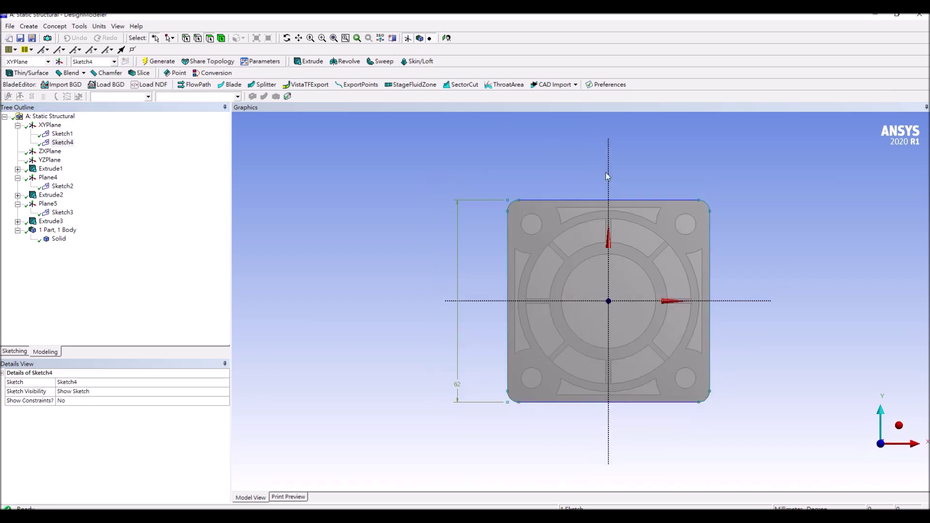
Step: Sketch a circle of about 8.7 mm radius around the upper-right corner hole of the plate
left_click(20, 351)
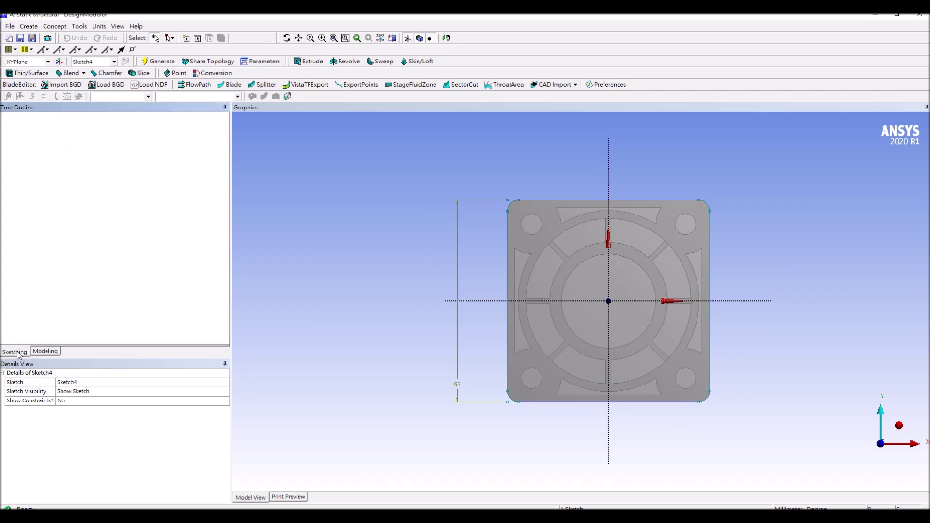
left_click(29, 198)
scroll(701, 217, "up", 2)
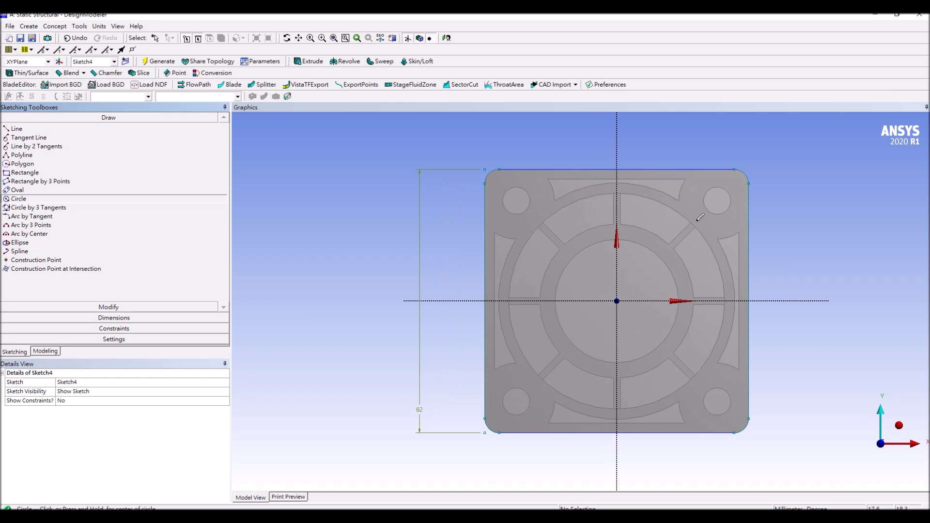
scroll(700, 218, "up", 1)
left_click(744, 177)
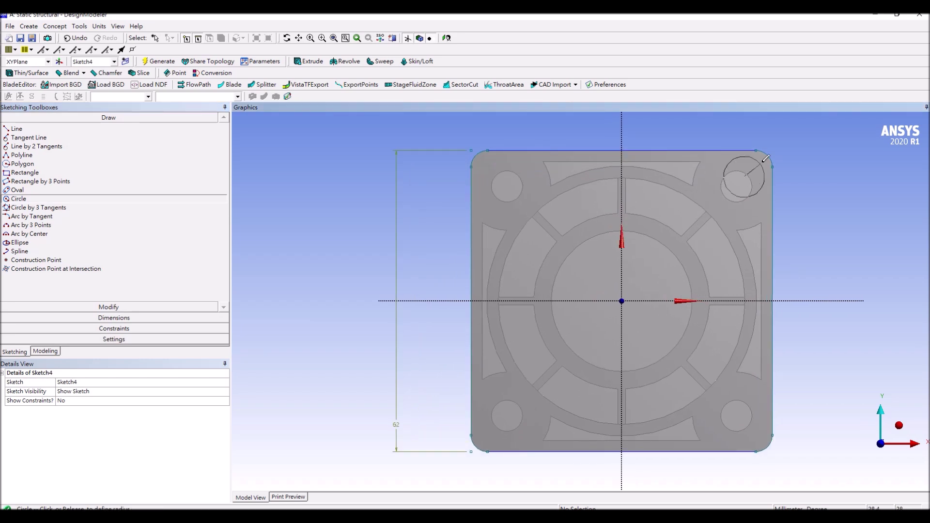
left_click(778, 143)
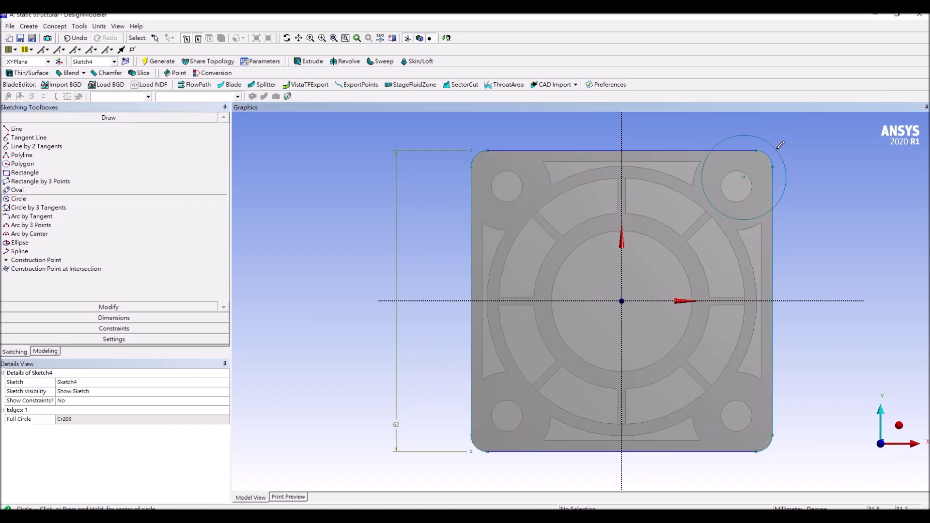
Step: Add a horizontal dimension between the new circle's centre and the plate's right edge
left_click(97, 318)
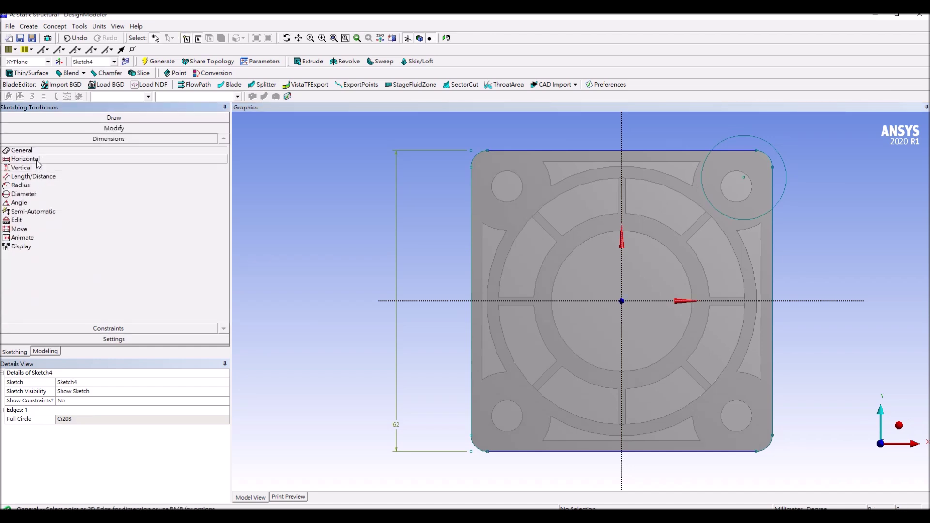
left_click(743, 176)
left_click(772, 168)
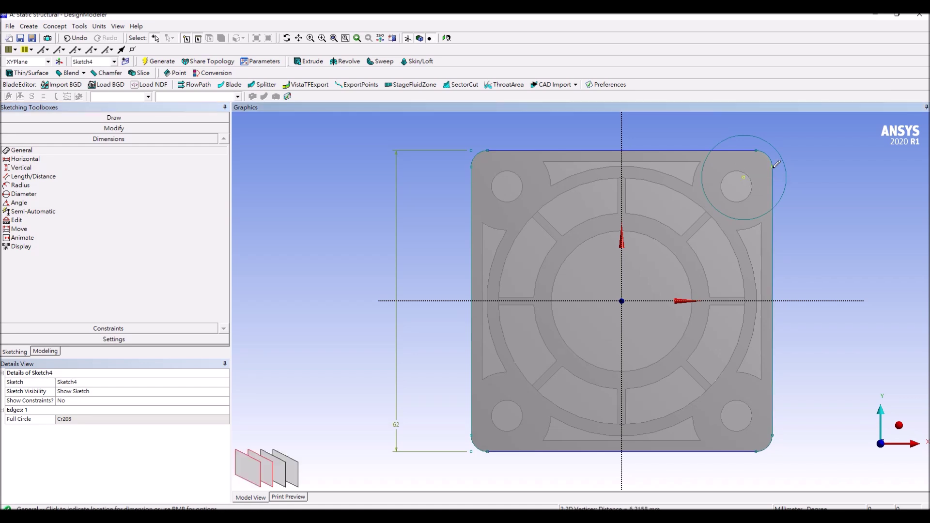
right_click(782, 187)
left_click(800, 202)
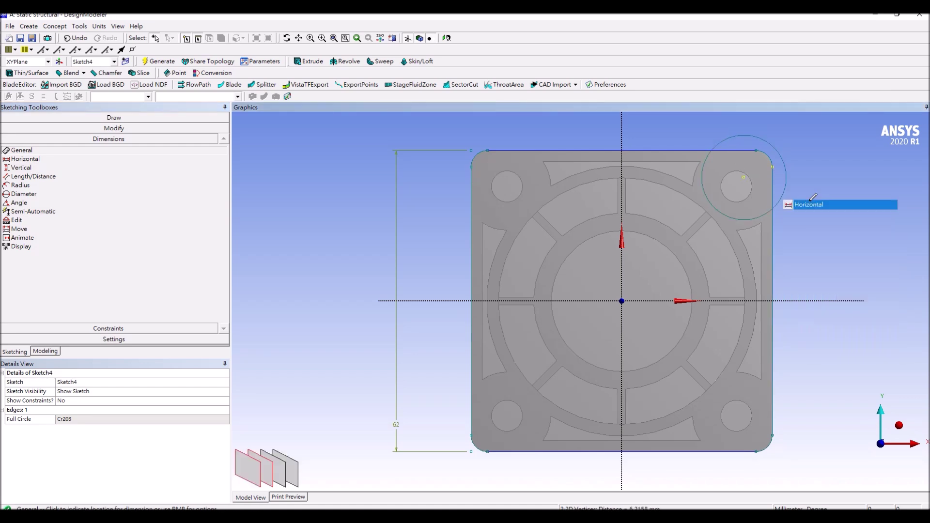
left_click(783, 128)
Step: Add a vertical dimension between the new circle's centre and the plate's top edge
left_click(745, 177)
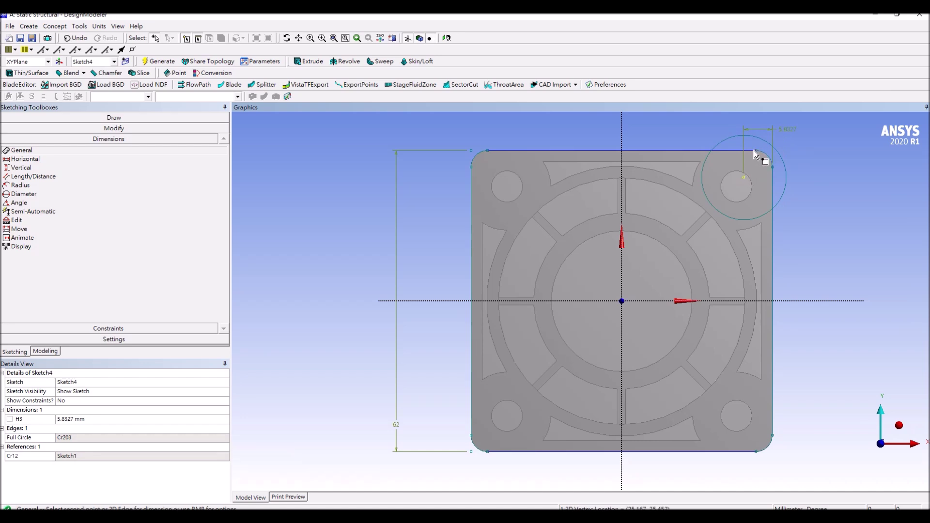
left_click(755, 151)
right_click(793, 183)
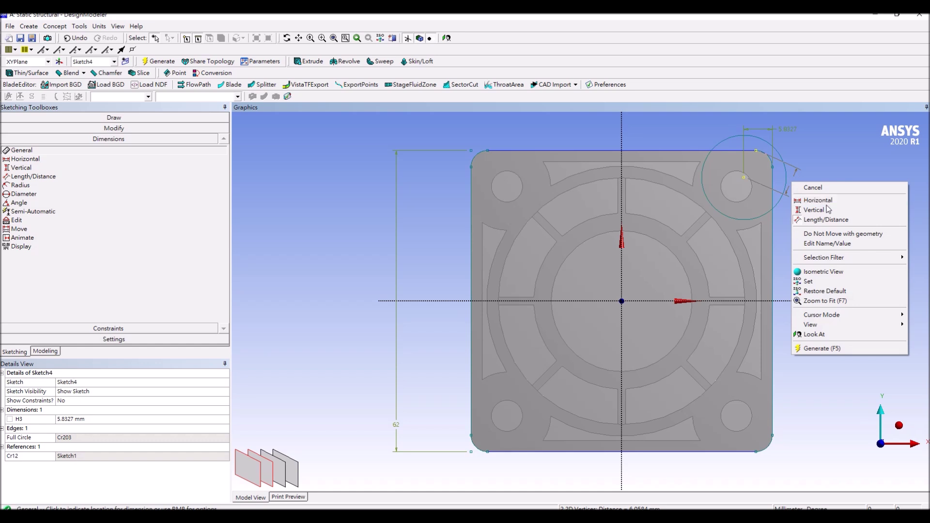
left_click(828, 209)
left_click(824, 199)
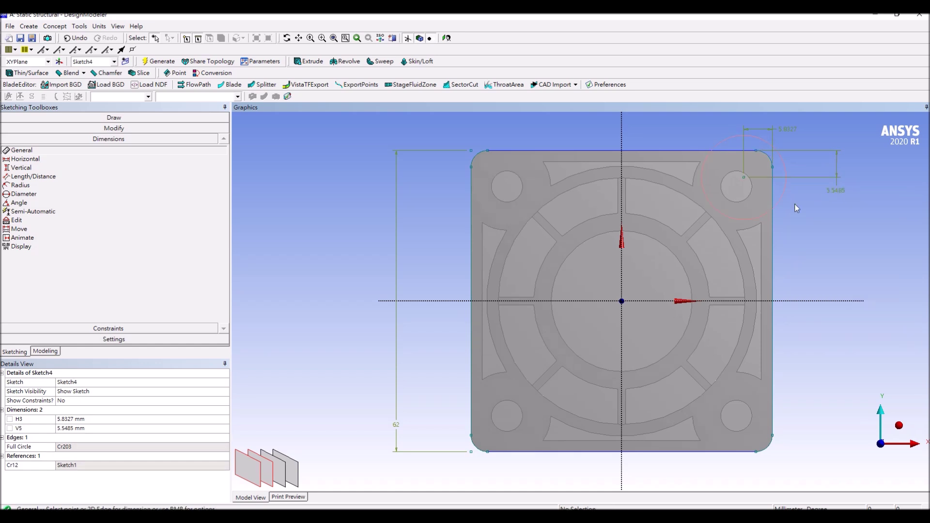
Step: Set both the horizontal and the vertical distance of the circle's centre to 7.4 mm
left_click(82, 420)
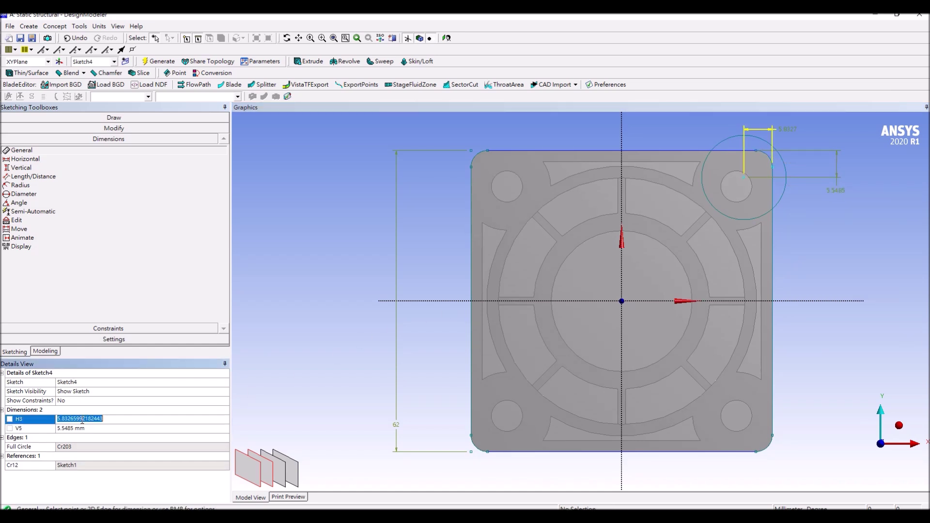
type("7.4")
key("Return")
left_click(84, 429)
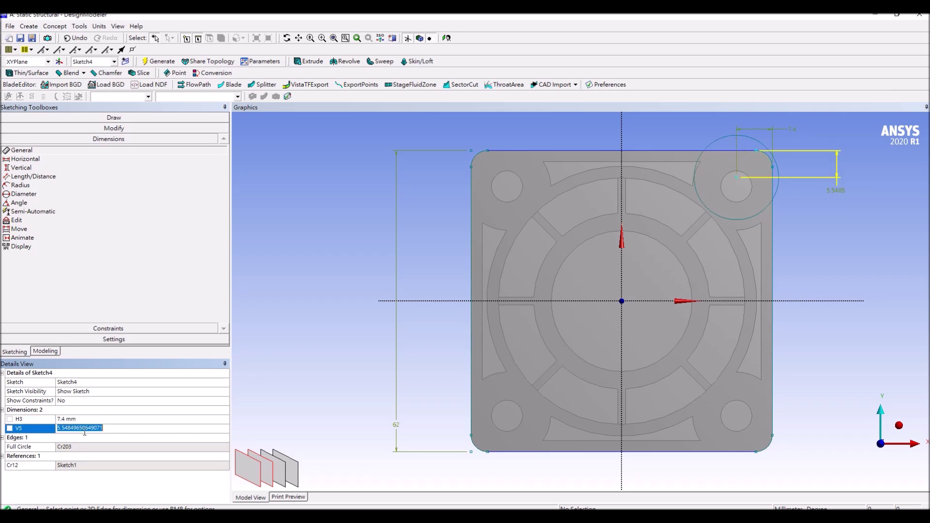
type("7.4")
key("Return")
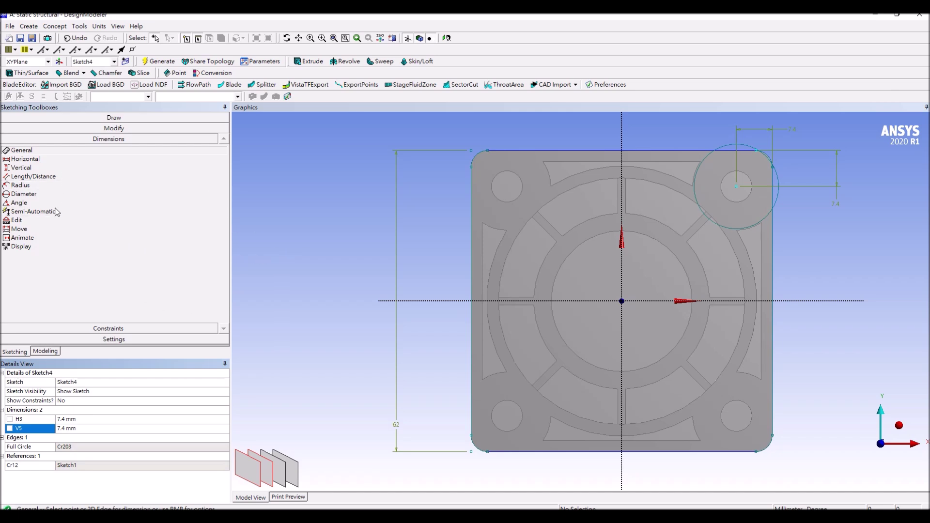
Step: Add a radius dimension to the corner circle and set it to 4.9 mm
left_click(48, 185)
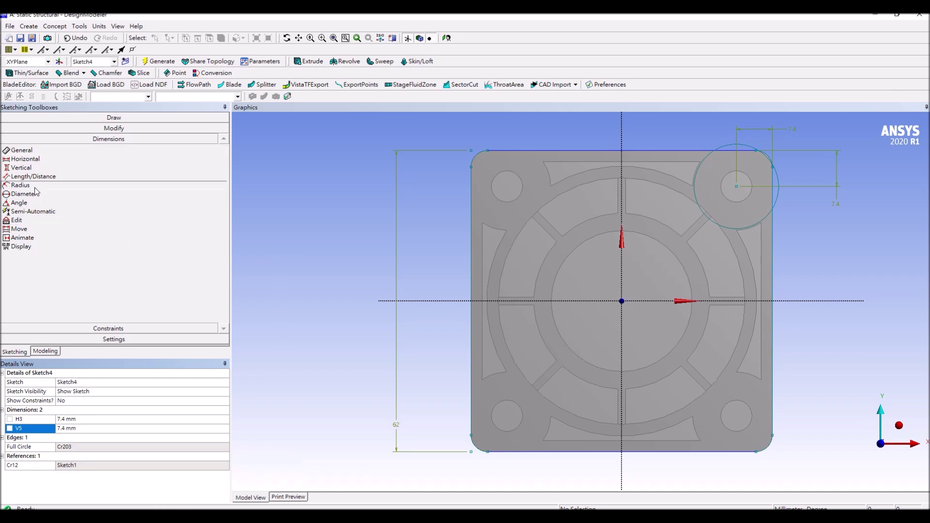
left_click(697, 190)
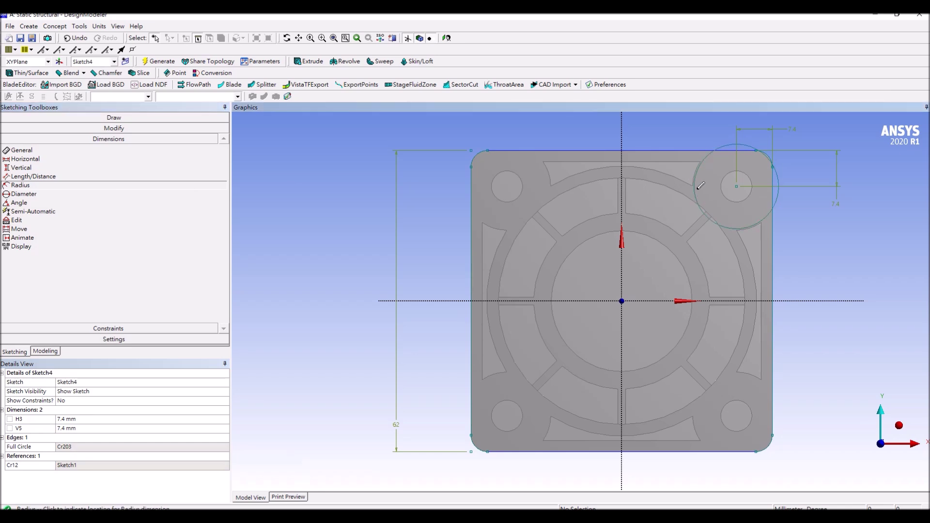
left_click(799, 216)
left_click(99, 429)
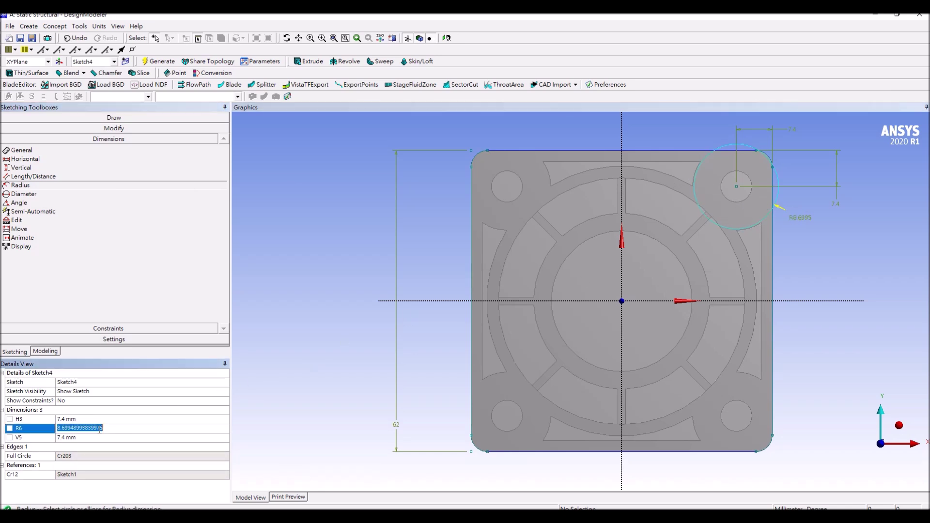
type("4.9")
key("Return")
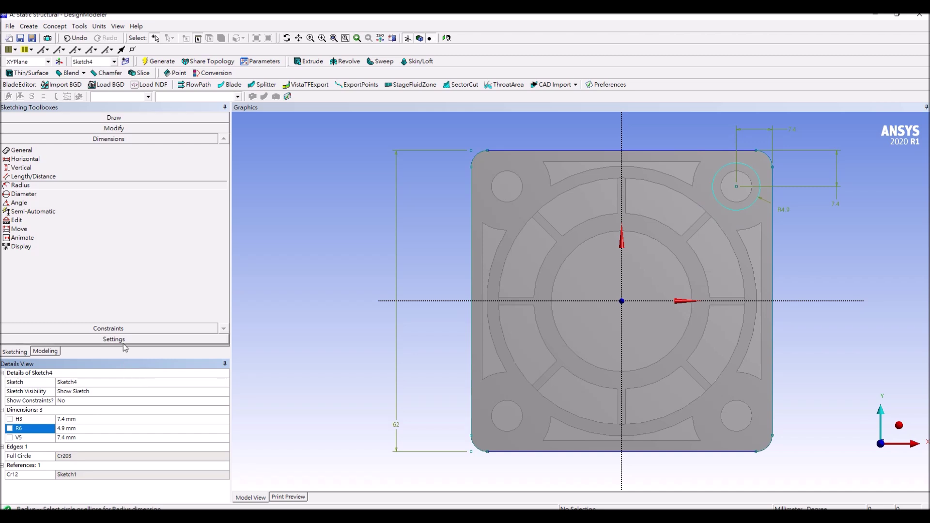
Step: Replicate the corner circle about the plane origin with r at 90°, rotating by -r to place a copy around the lower-right hole
left_click(113, 129)
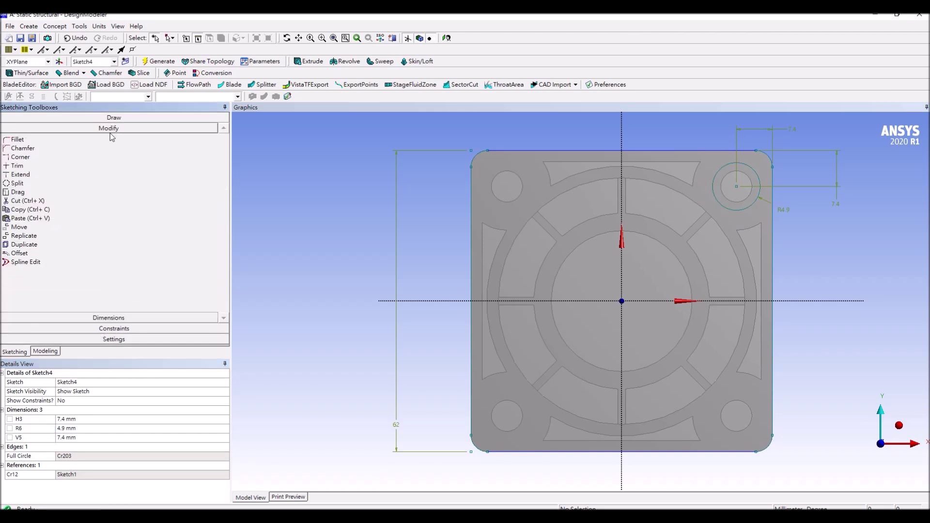
left_click(51, 237)
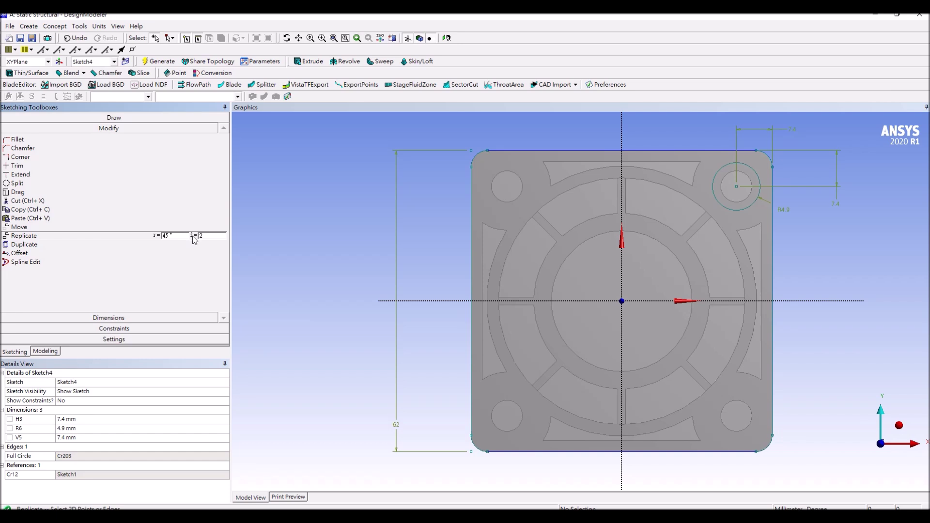
left_click(156, 237)
left_click(711, 191)
right_click(711, 191)
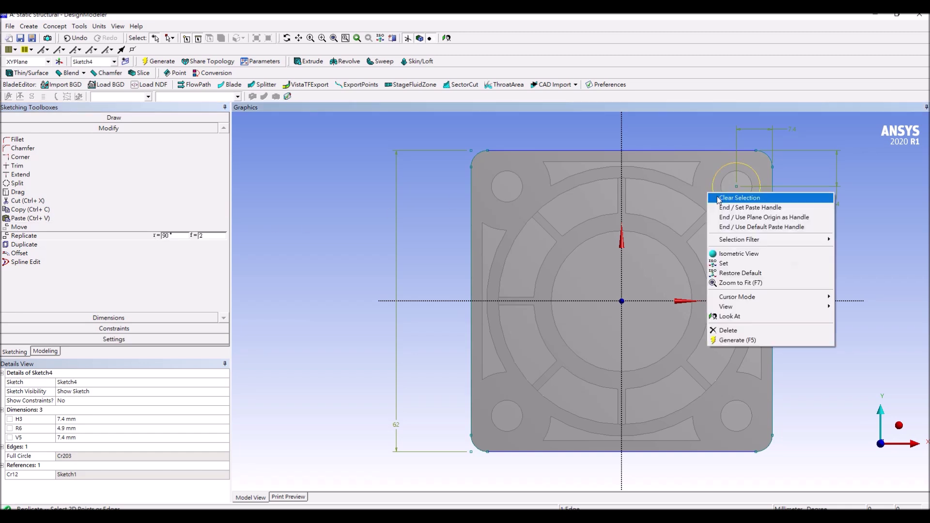
left_click(742, 214)
right_click(718, 271)
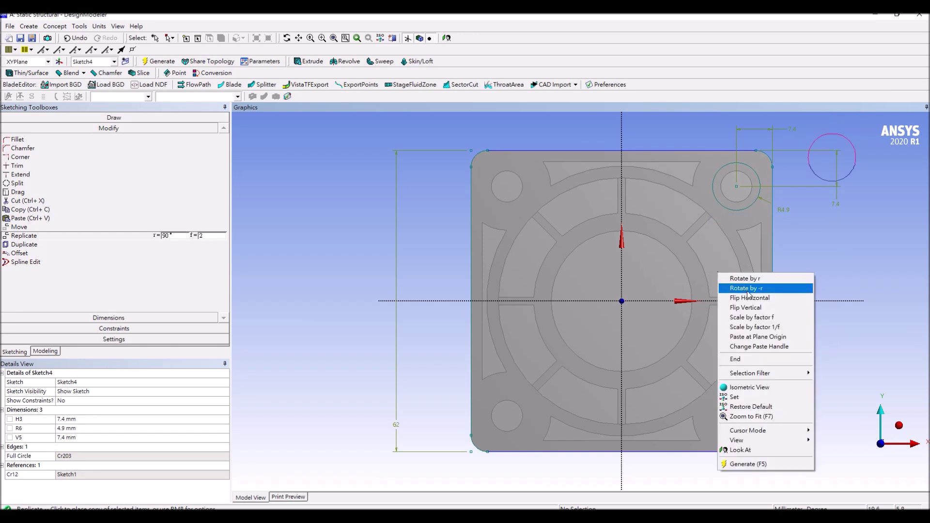
left_click(749, 288)
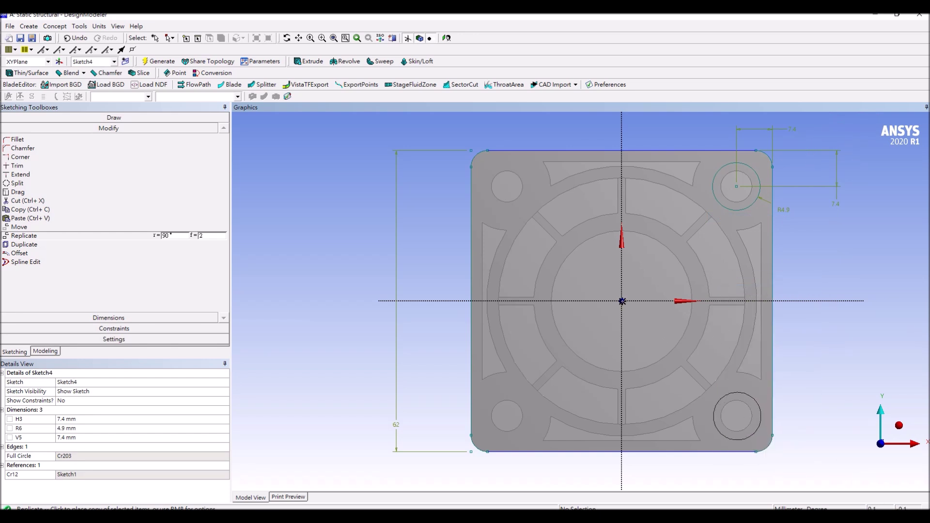
left_click(623, 301)
Step: Place two more copies of the circle, each rotated a further 90°, around the lower-left and upper-left holes and end Replicate
right_click(624, 301)
left_click(627, 324)
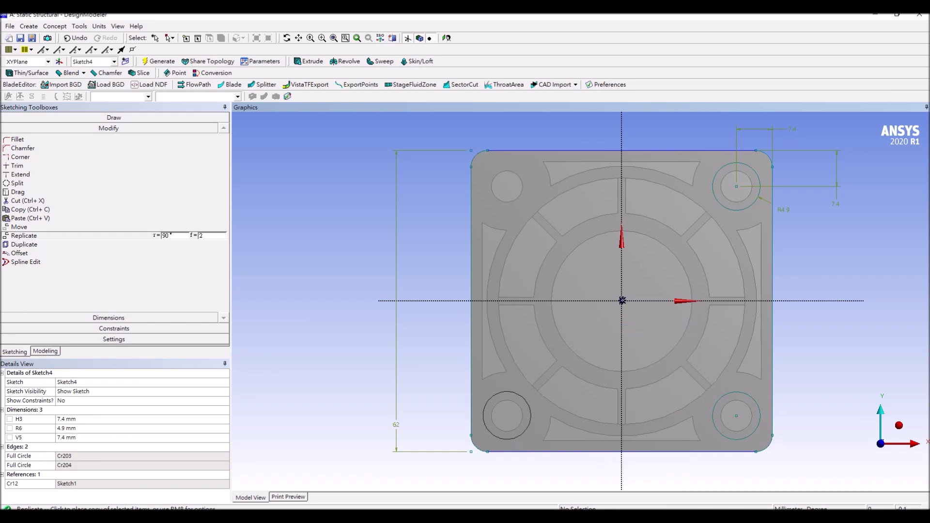
left_click(623, 300)
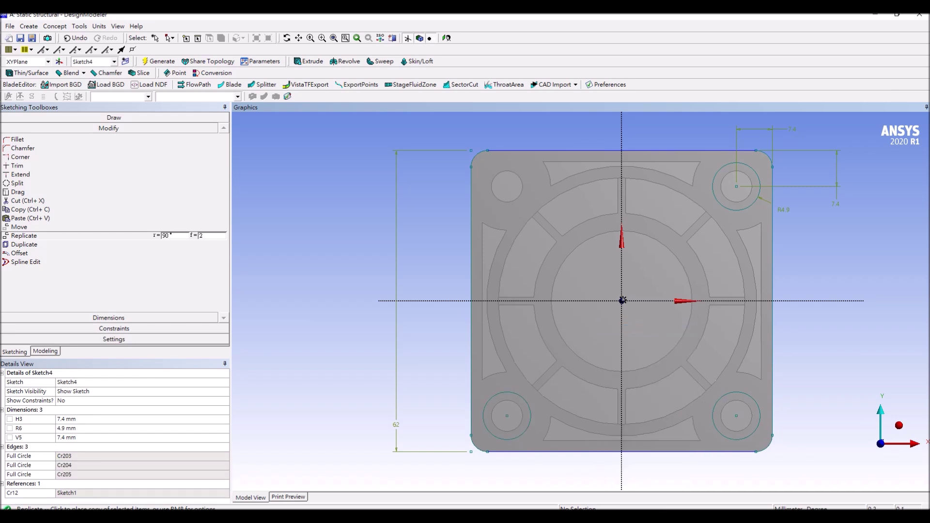
right_click(600, 288)
left_click(630, 303)
left_click(623, 301)
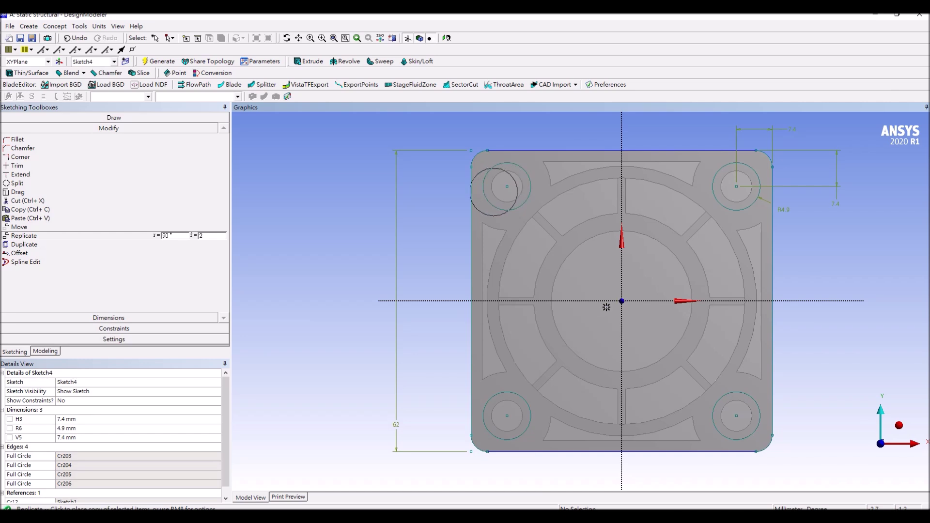
right_click(582, 318)
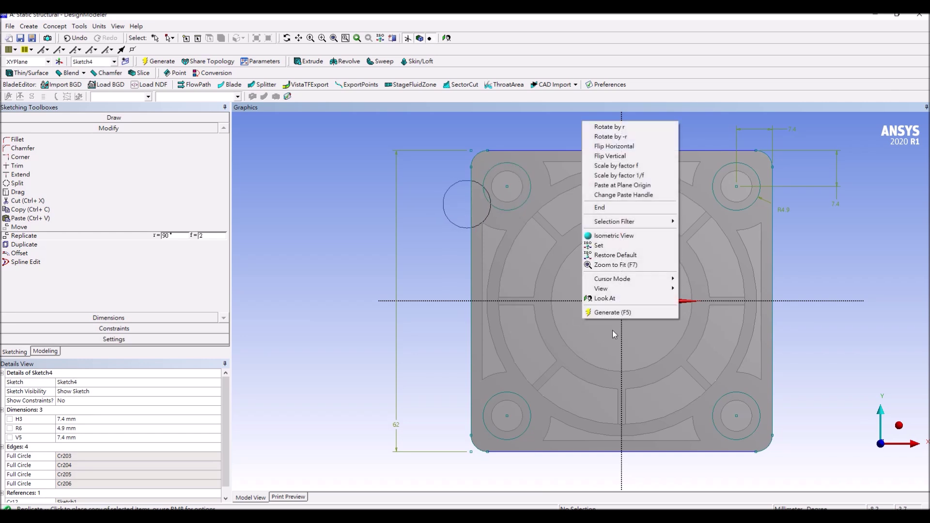
left_click(600, 208)
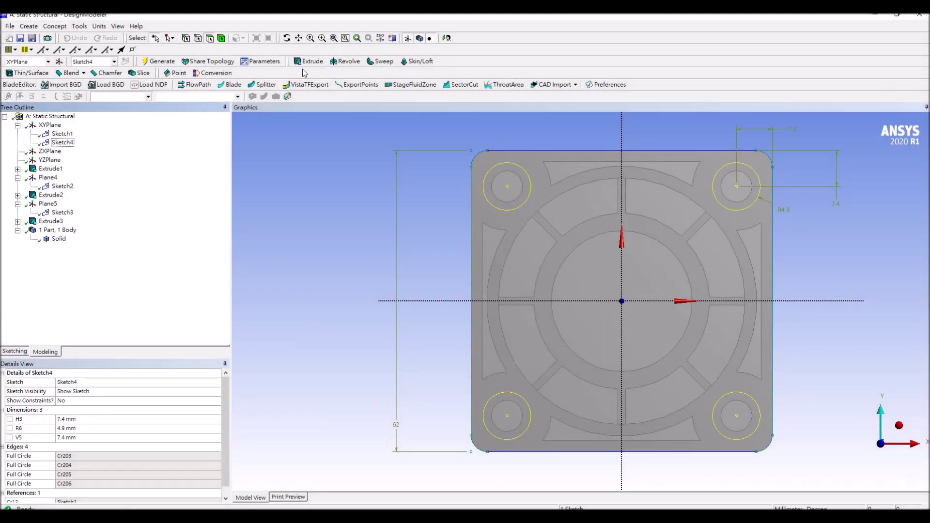
Step: Extrude the four corner circles of Sketch4 as Cut Material to a depth of 21 mm and generate the cut
left_click(309, 61)
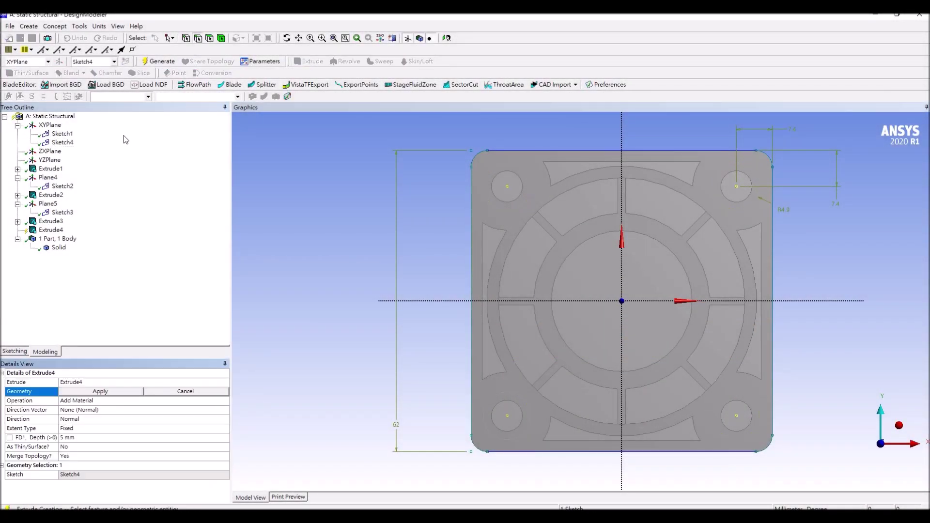
left_click(71, 143)
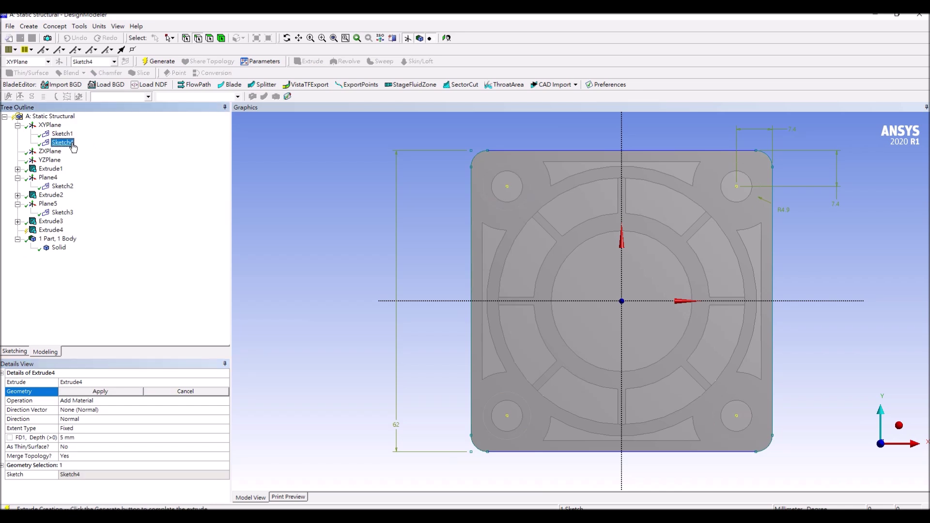
left_click(77, 393)
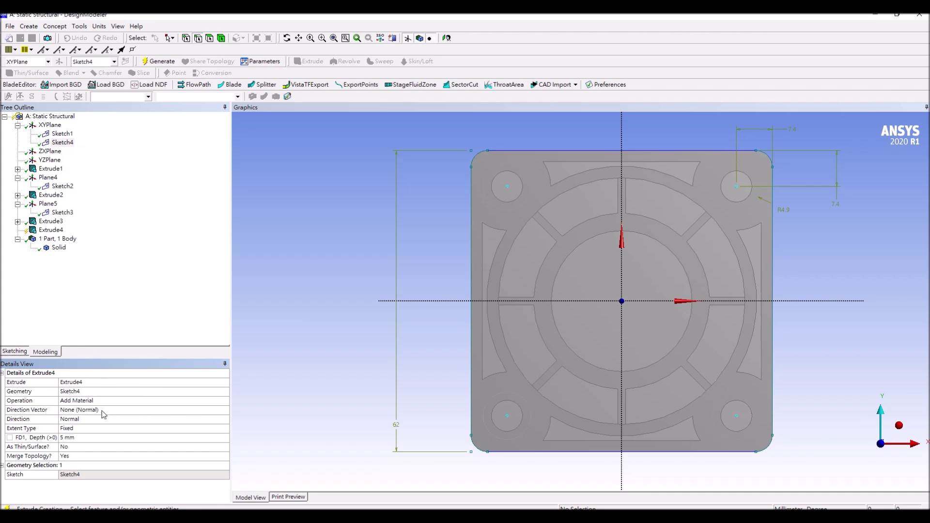
left_click(116, 402)
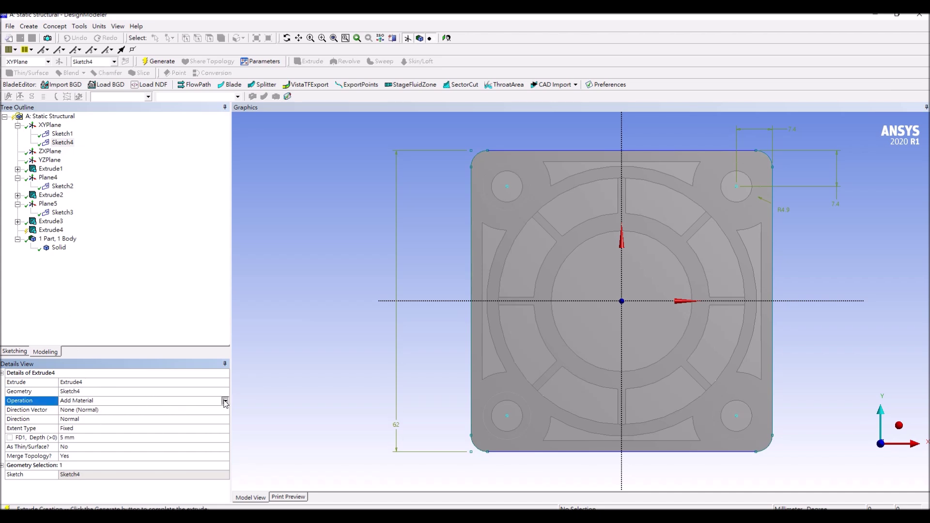
left_click(224, 401)
left_click(119, 419)
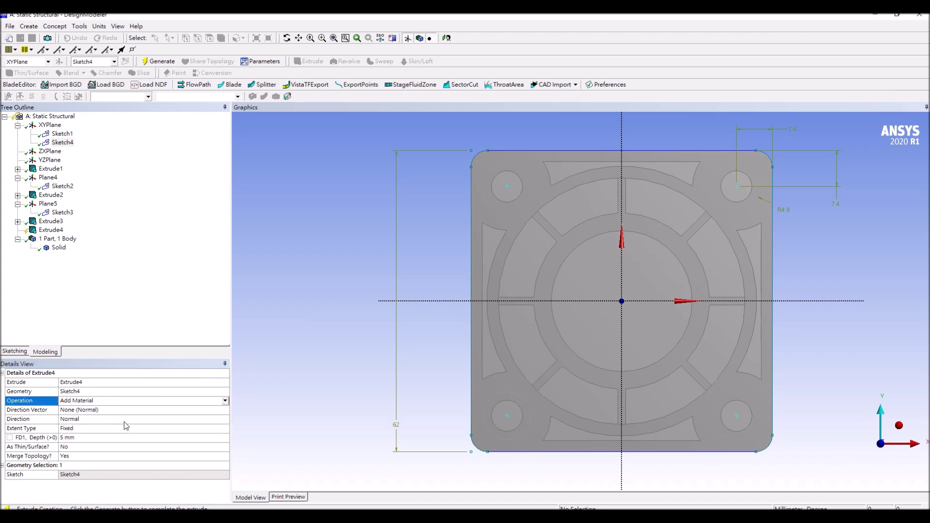
left_click(79, 438)
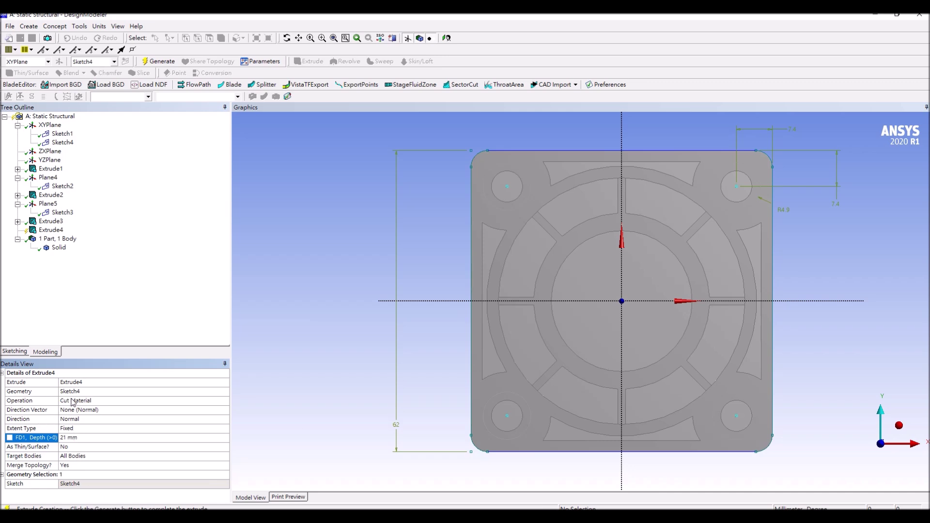
left_click(159, 61)
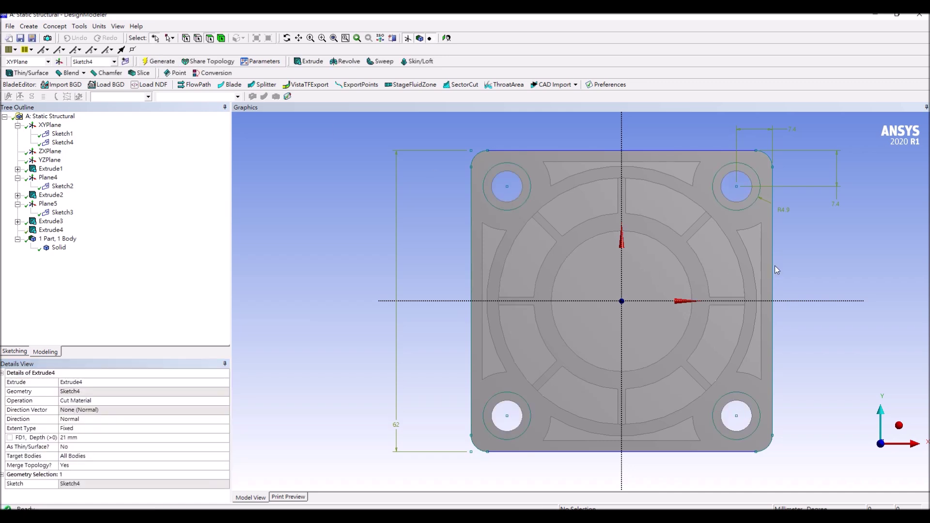
Step: Create a new sketch on the XYPlane and draw a circle of about 58 mm radius centred on the origin
middle_click_drag(819, 256, 886, 428)
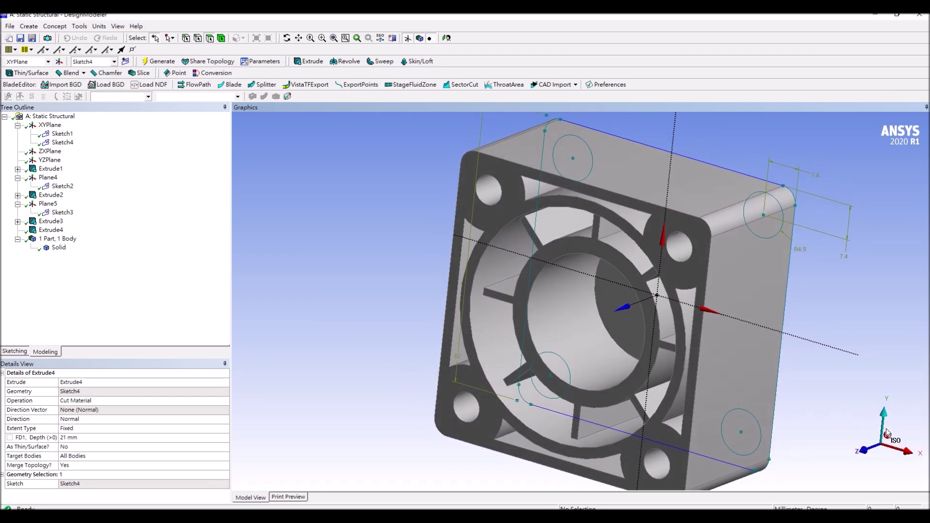
left_click(879, 414)
left_click(878, 388)
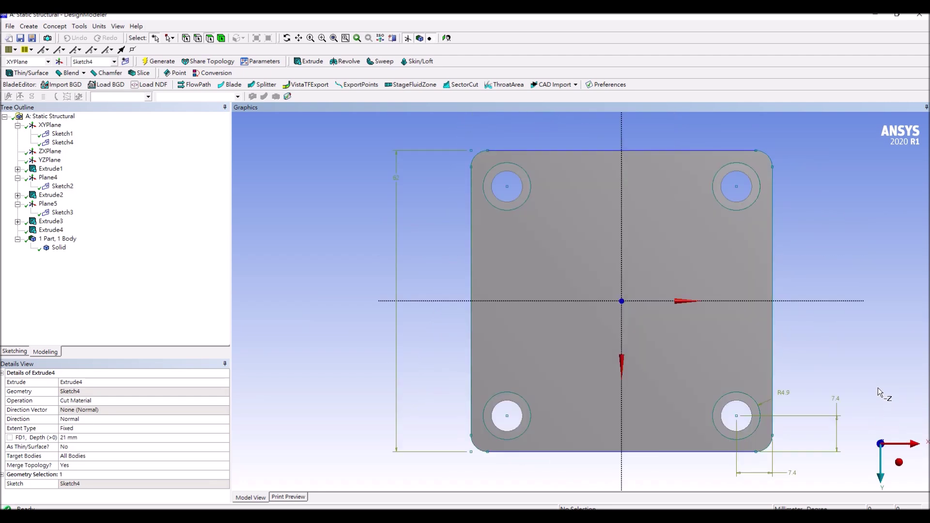
middle_click_drag(865, 401, 886, 415)
middle_click_drag(858, 462, 903, 442)
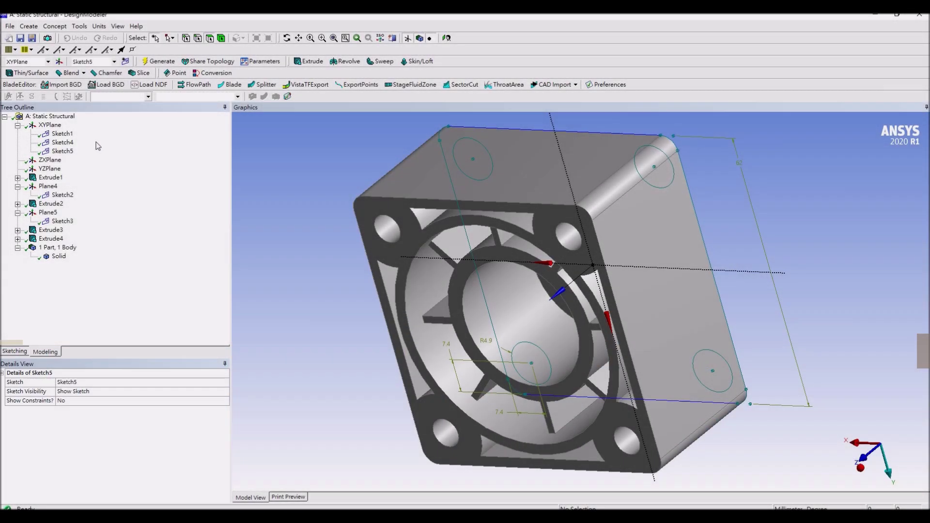
left_click(63, 151)
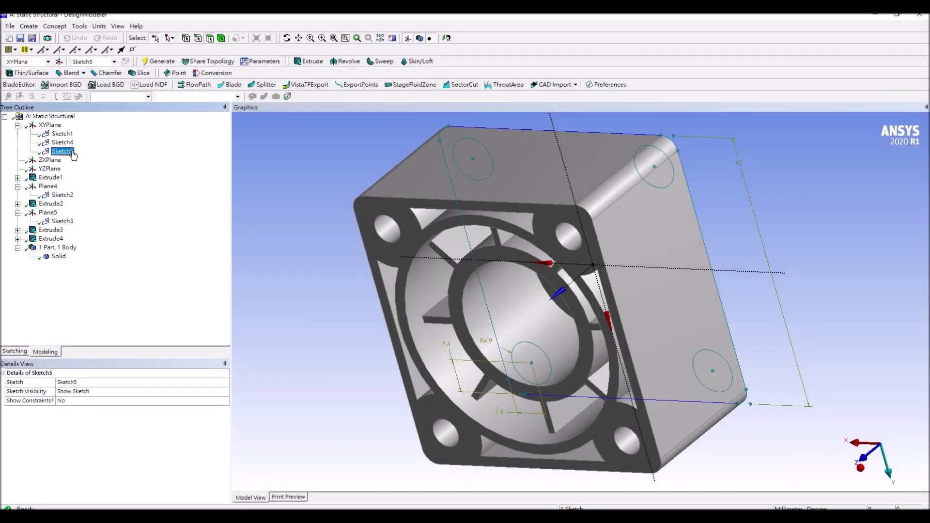
left_click(446, 38)
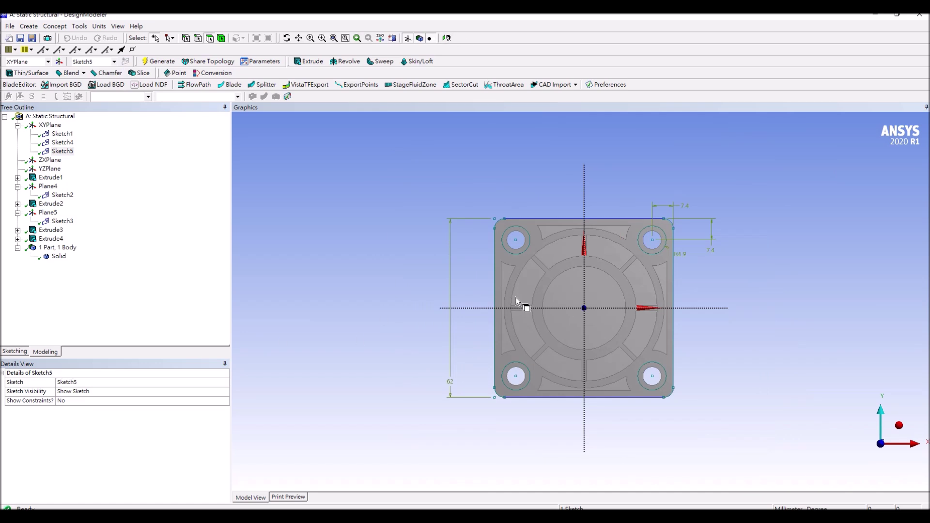
left_click(14, 352)
left_click(32, 197)
left_click(584, 308)
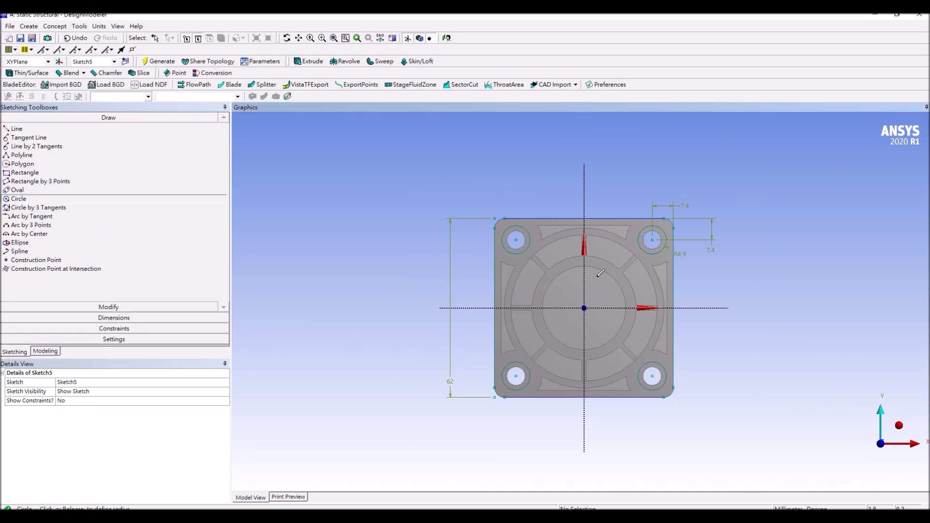
left_click(606, 141)
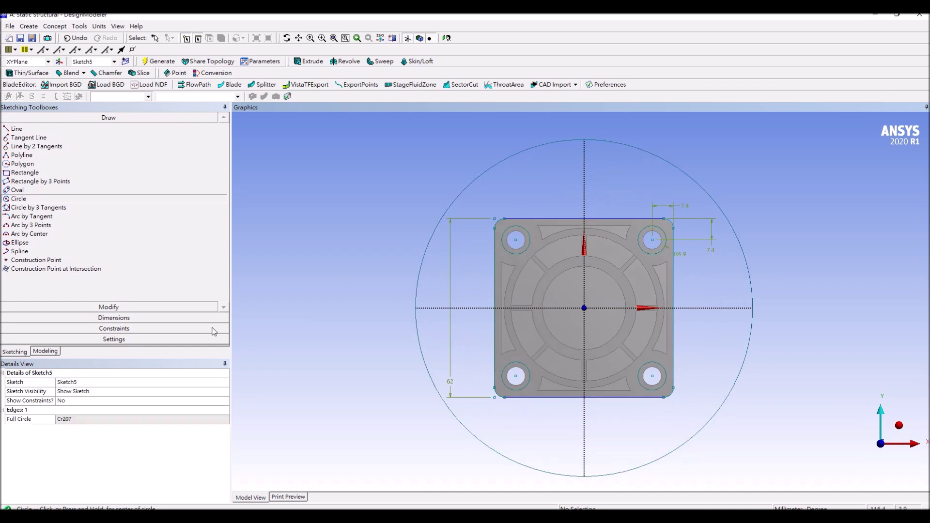
Step: Add a radius dimension to the new origin-centred circle and set it to 19 mm
left_click(133, 318)
left_click(20, 185)
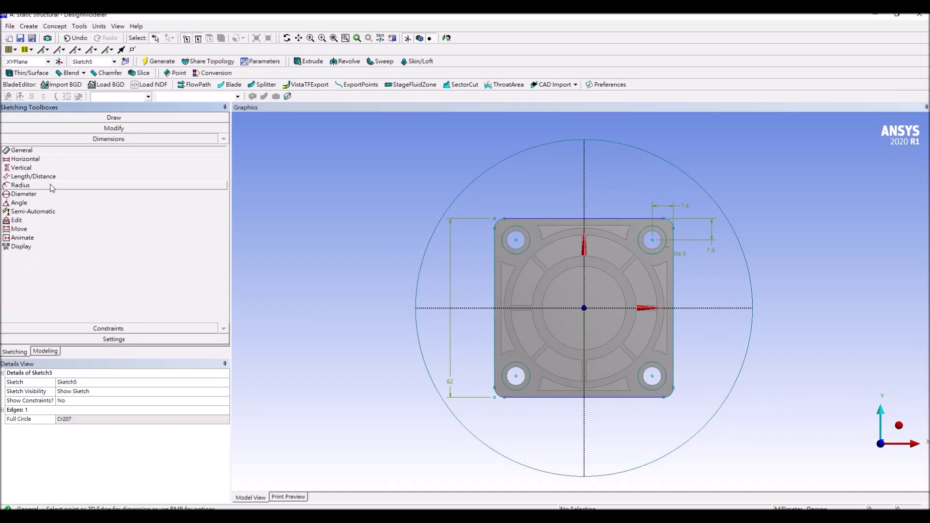
left_click(467, 187)
left_click(397, 203)
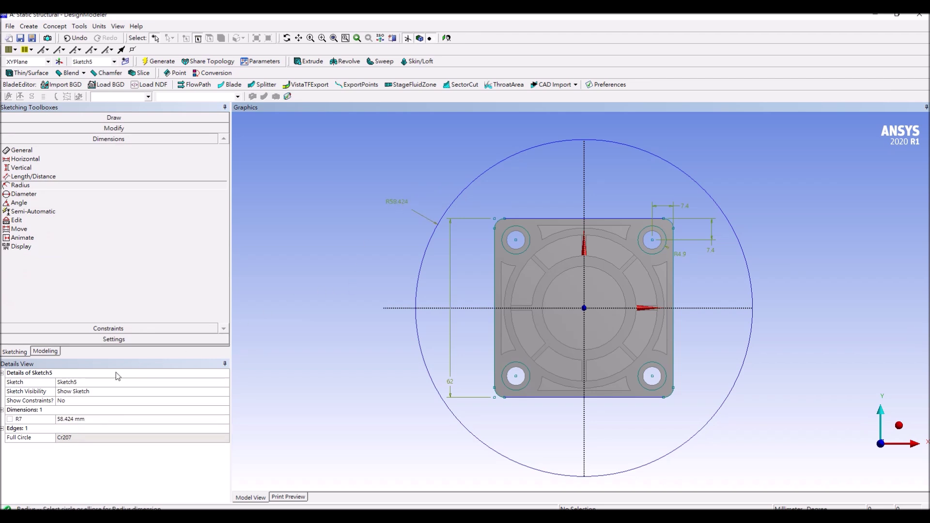
left_click(68, 419)
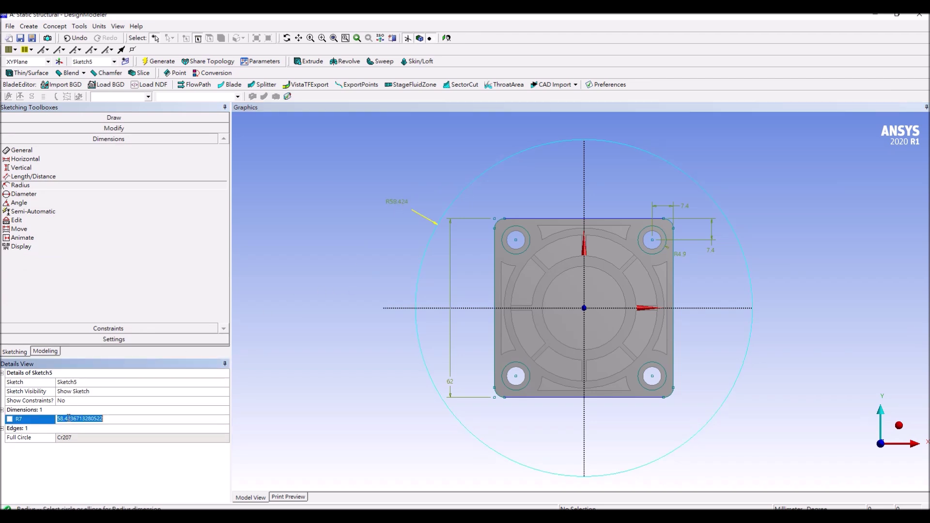
type("19")
key("Return")
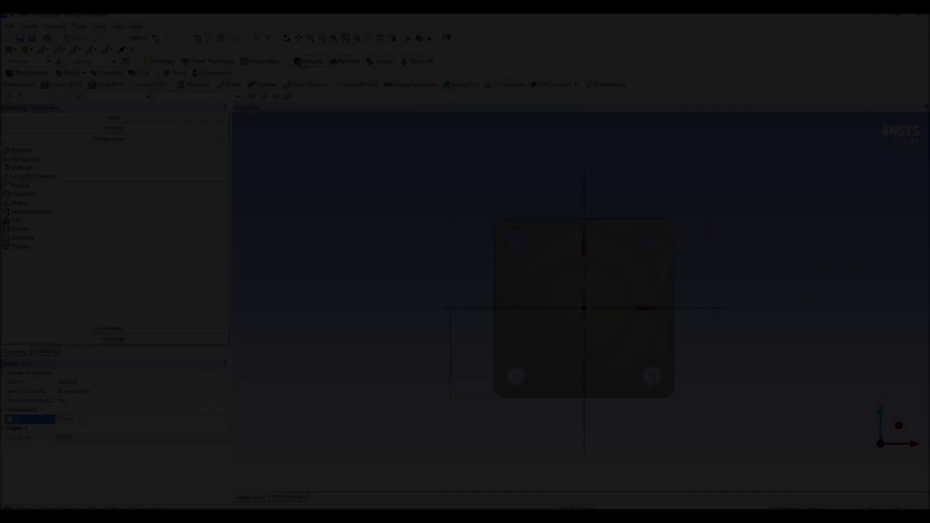
Step: Extrude the 19 mm radius circle 3 mm as Add Material in the Reversed direction and generate the boss
left_click(302, 63)
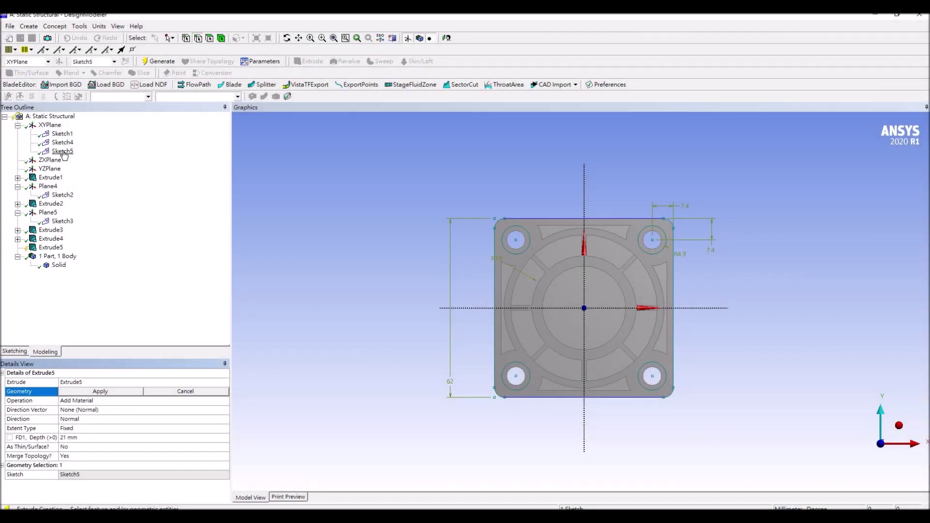
left_click(64, 152)
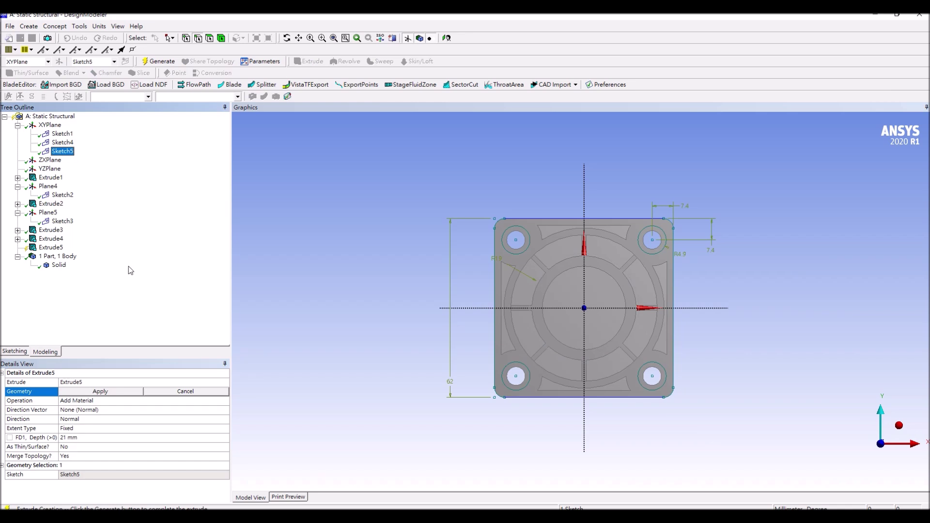
left_click(114, 393)
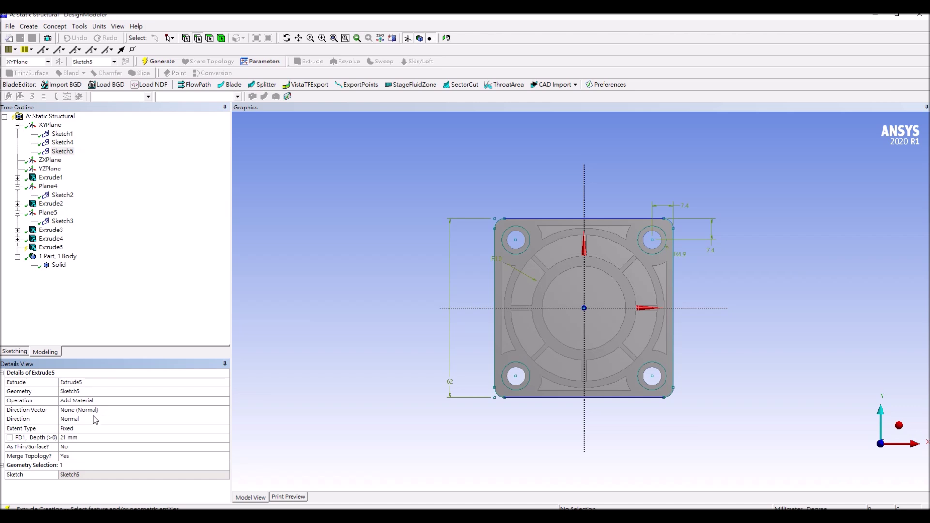
left_click(95, 419)
left_click(135, 421)
left_click(150, 435)
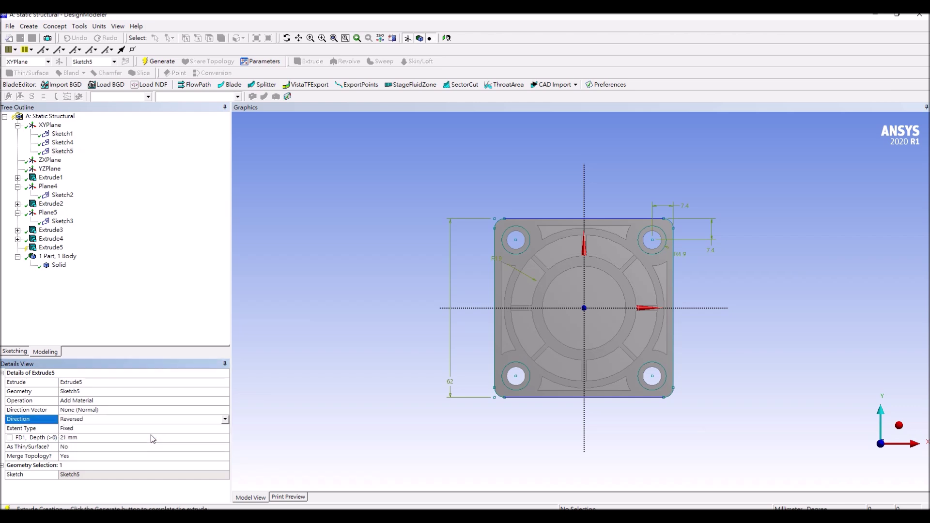
left_click(120, 438)
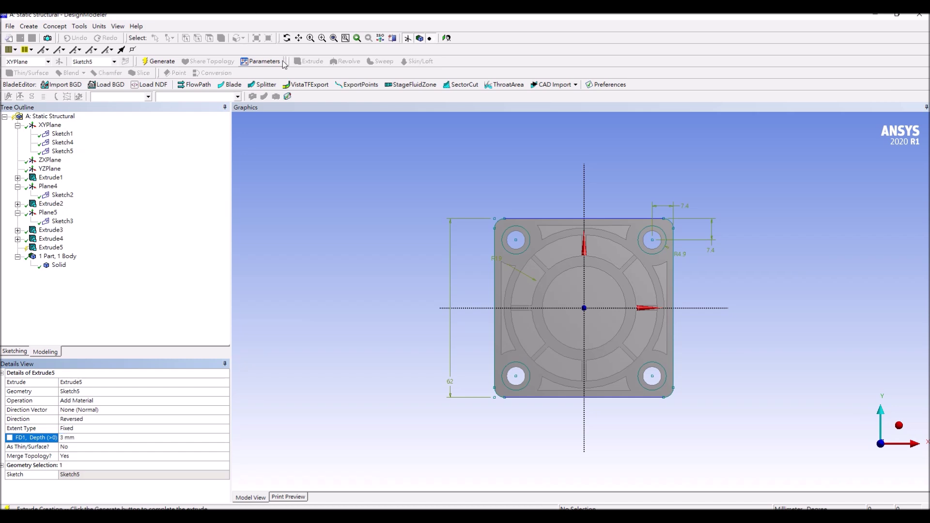
left_click(162, 62)
Step: Create a From Face plane using the block's flat side face on the +X side as its base face and generate it
middle_click_drag(790, 305, 742, 316)
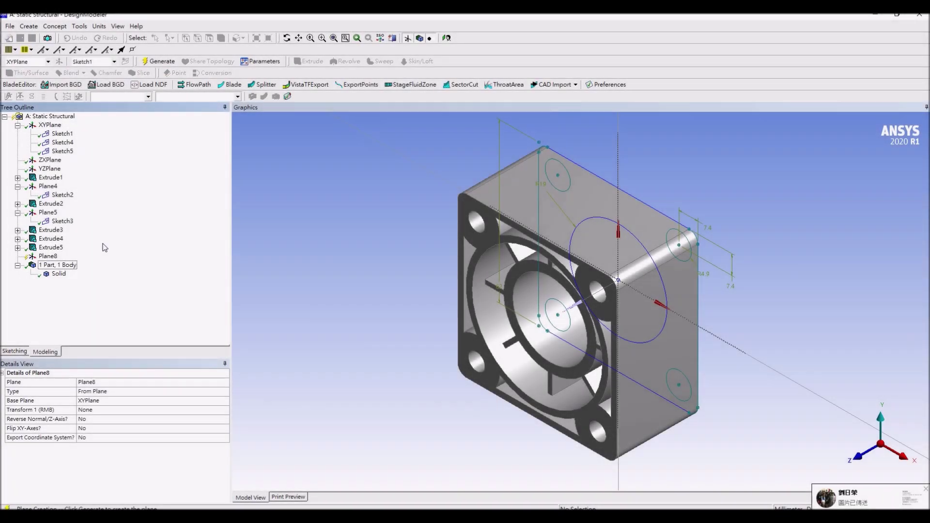
left_click(55, 256)
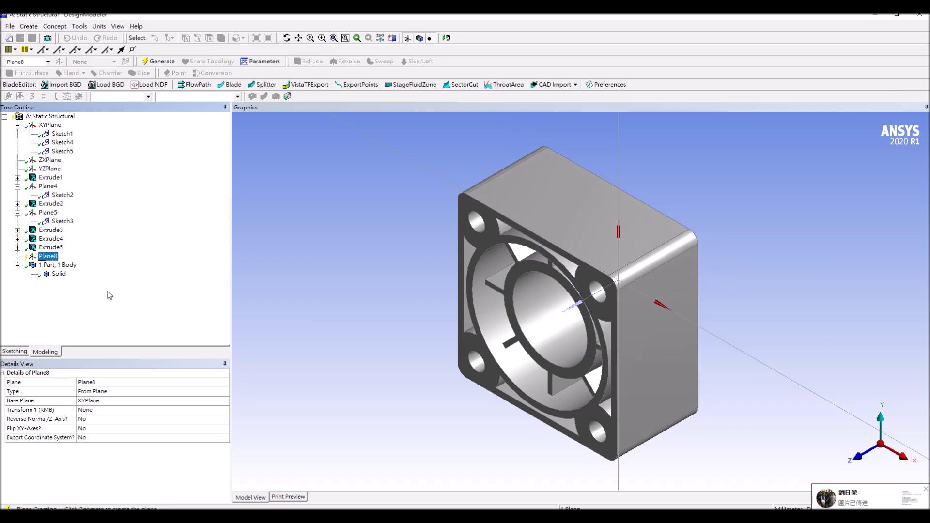
left_click(127, 393)
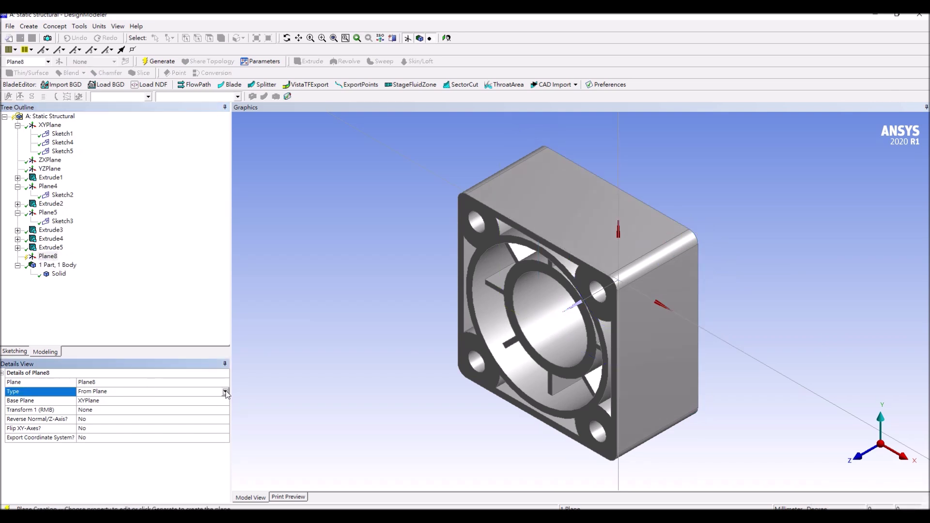
left_click(226, 392)
left_click(171, 405)
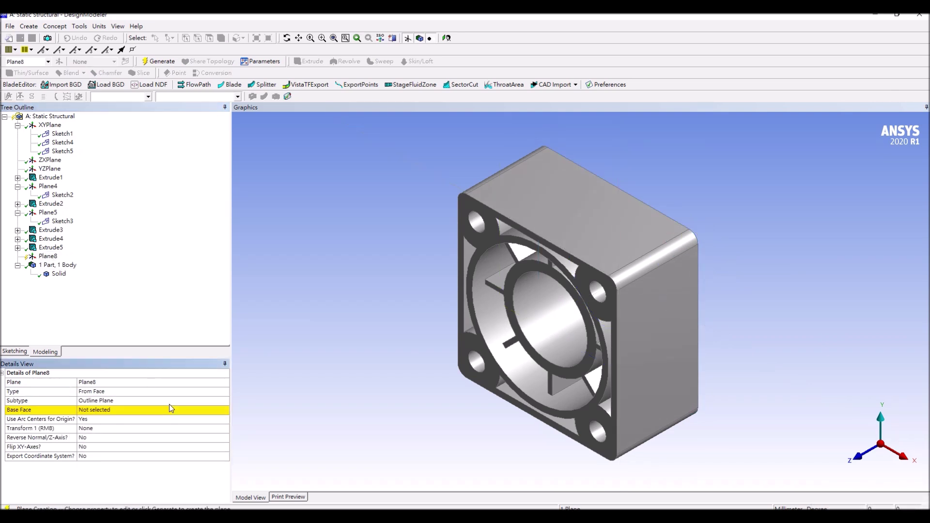
left_click(117, 411)
left_click(624, 298)
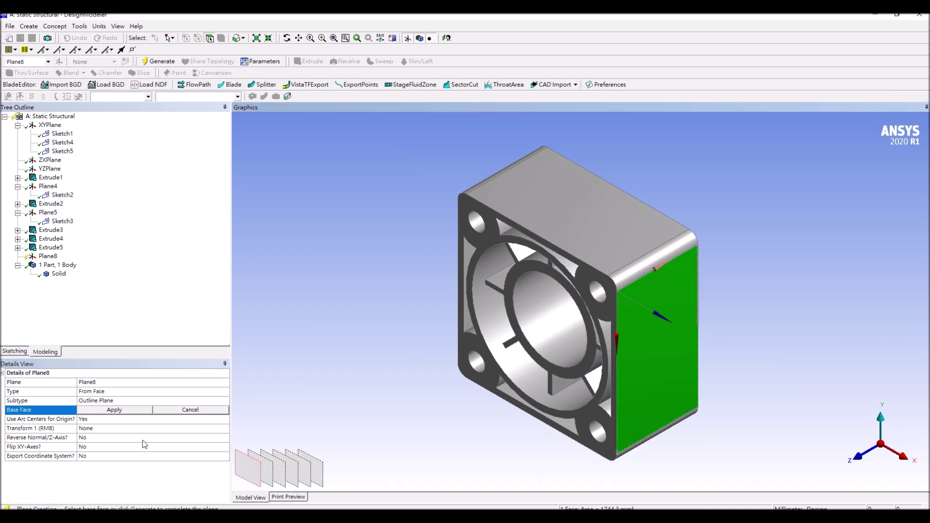
left_click(114, 410)
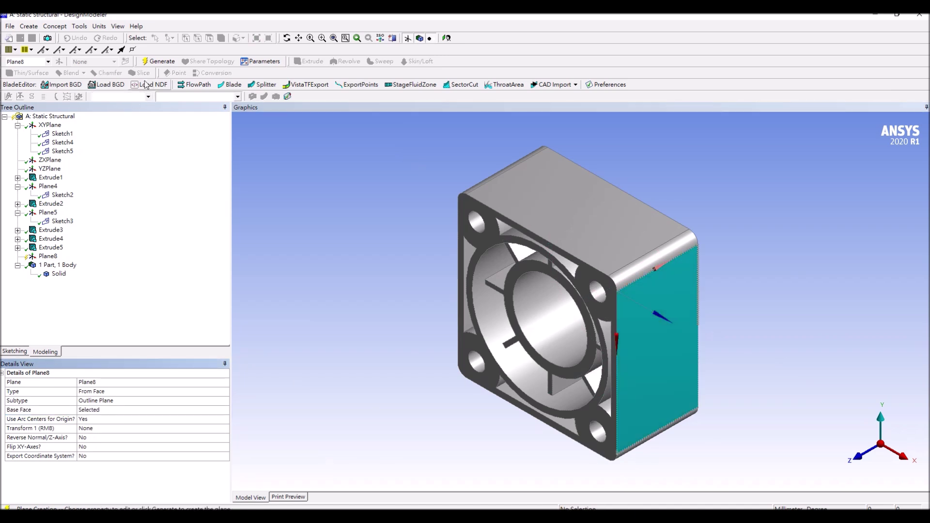
left_click(161, 62)
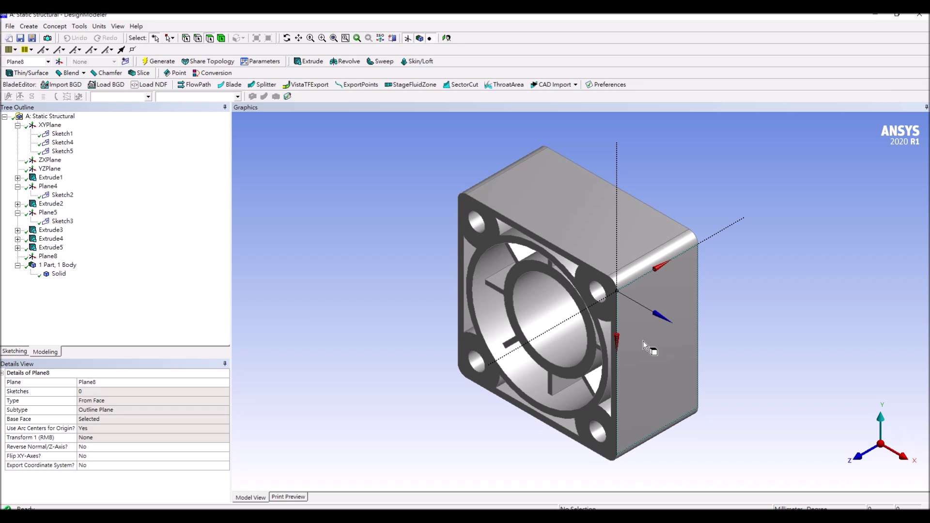
Step: Add a new sketch to the side-face plane and look at it face-on
left_click(48, 256)
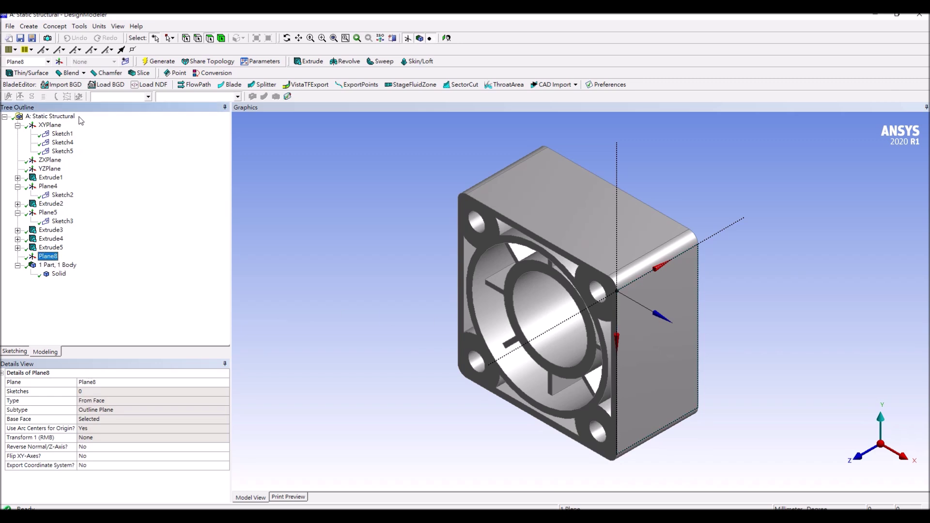
left_click(124, 62)
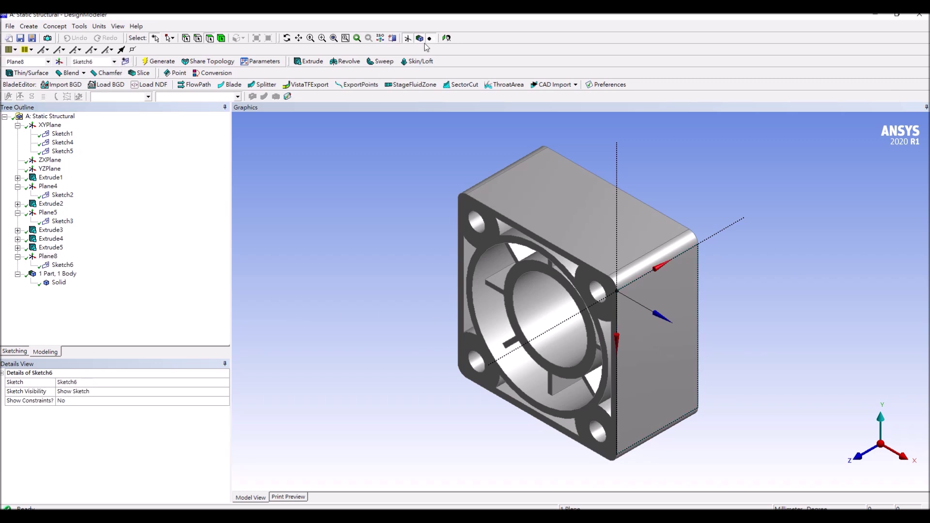
left_click(73, 265)
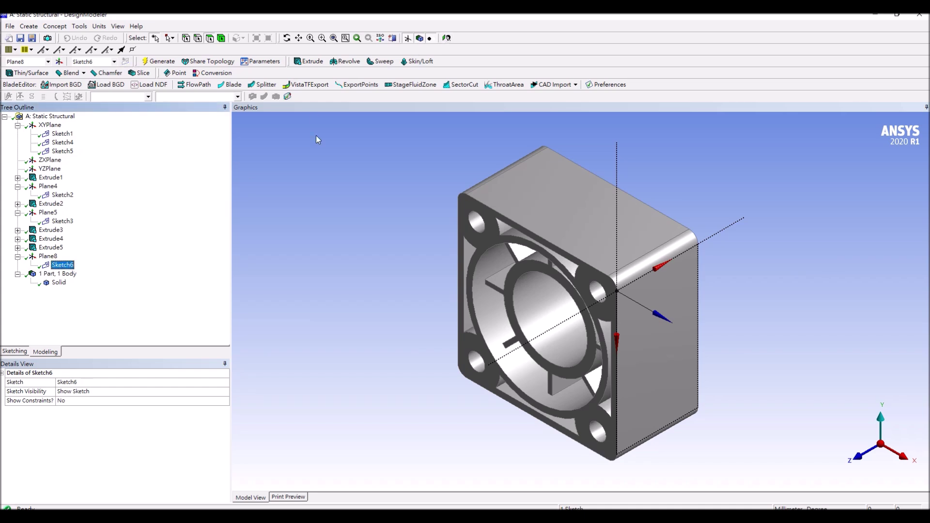
left_click(446, 38)
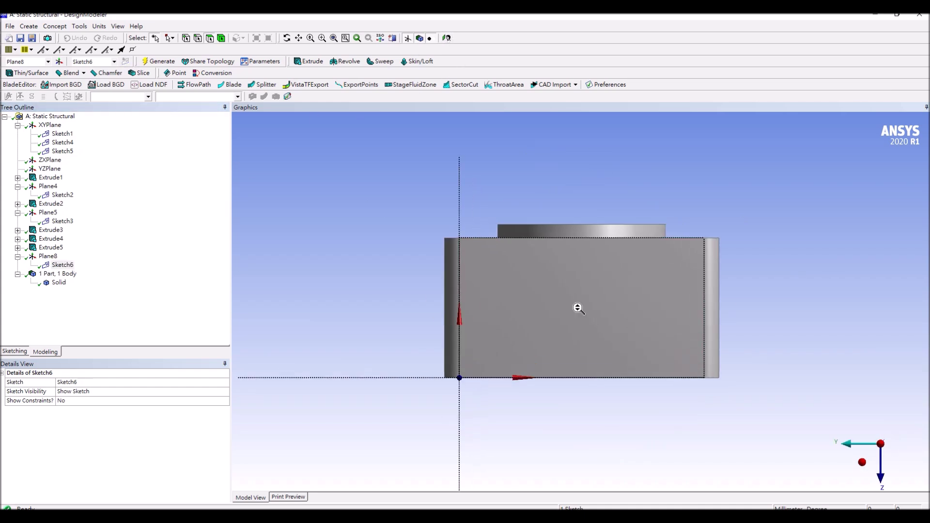
scroll(579, 309, "up", 5)
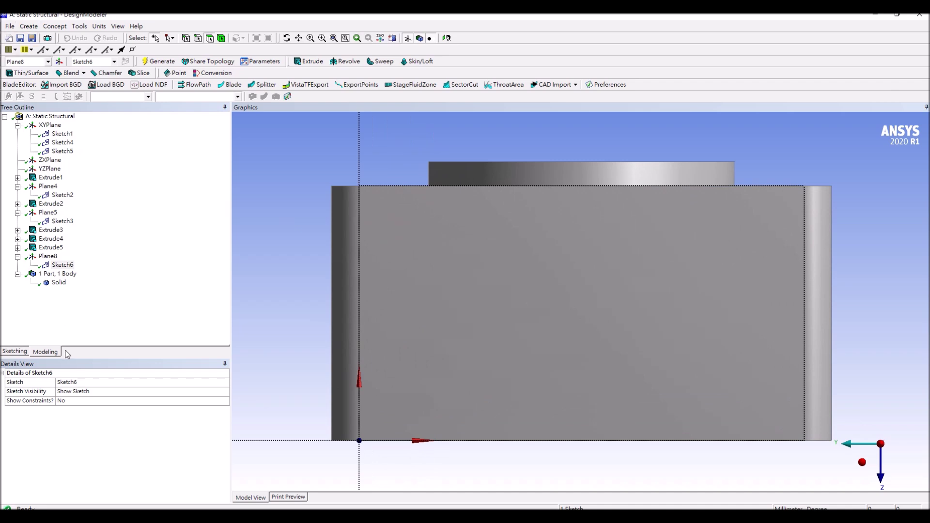
Step: Sketch a circle of about 10.8 mm radius on the side face, centred toward the plane's vertical axis
left_click(13, 351)
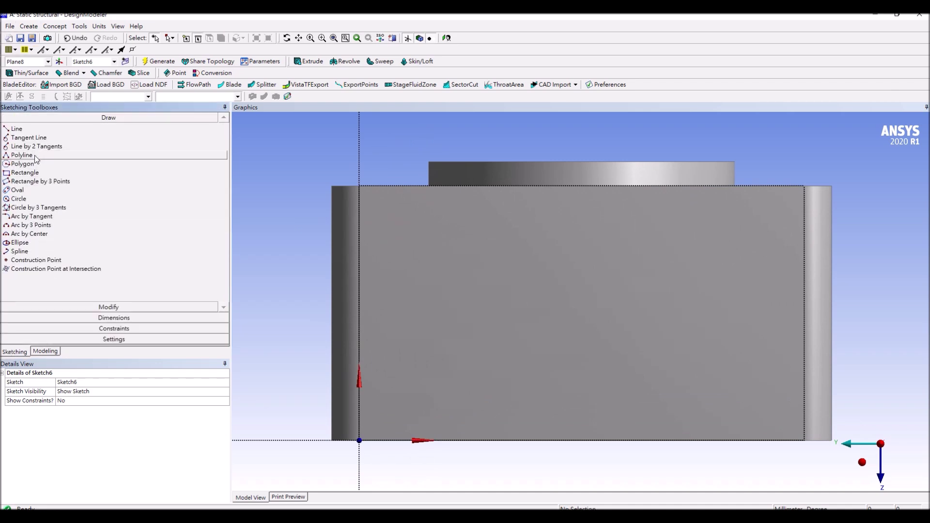
left_click(19, 198)
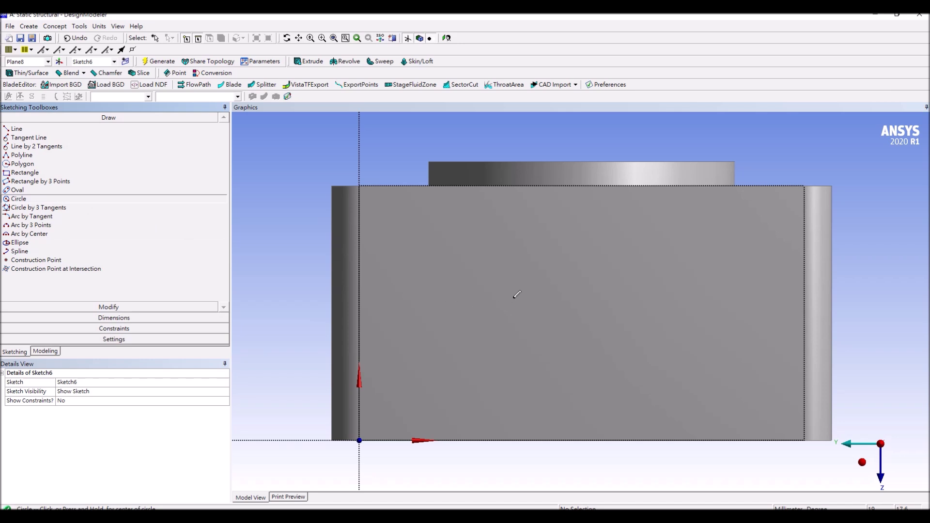
left_click(499, 294)
left_click(580, 257)
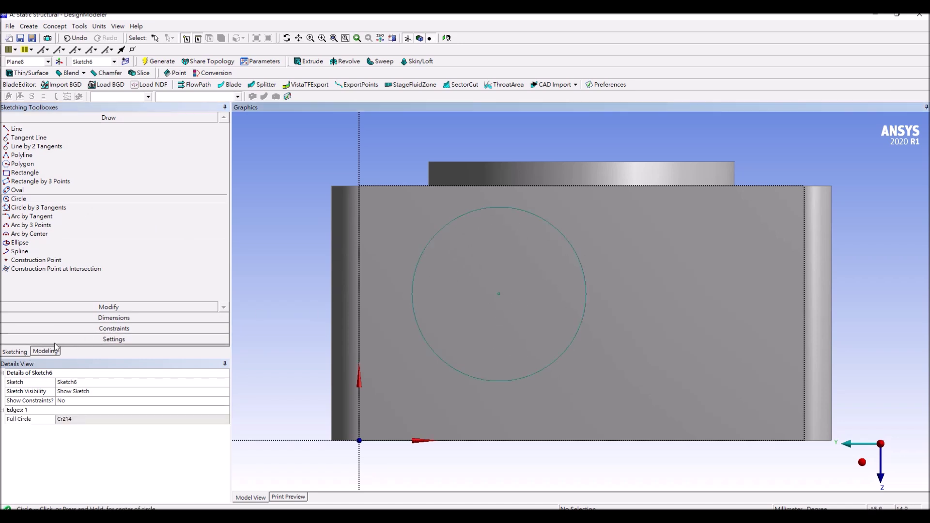
Step: Add a horizontal dimension between the circle's centre and the plane origin, placed above the block
left_click(104, 319)
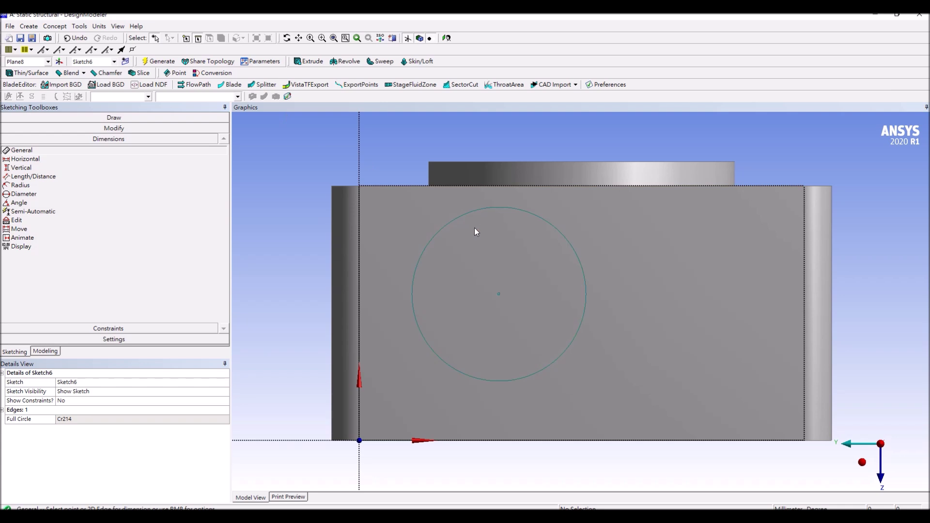
left_click(499, 295)
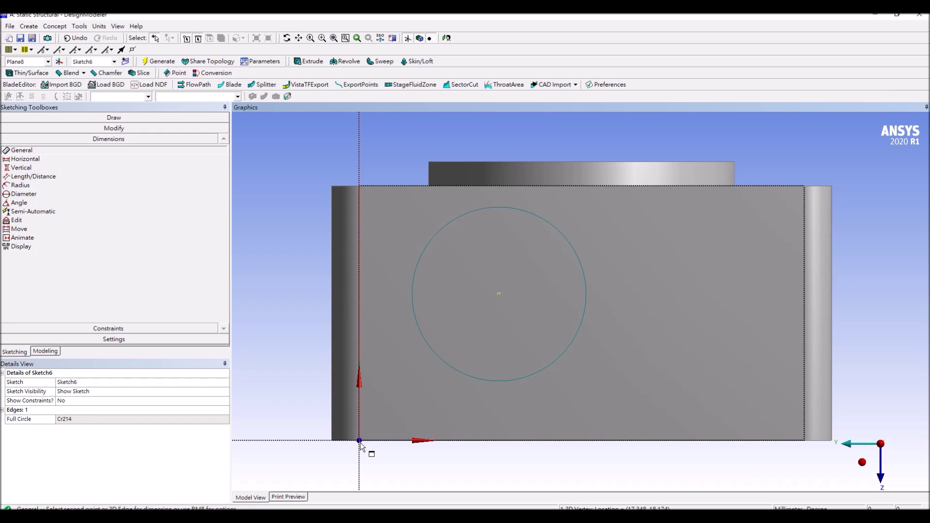
left_click(186, 39)
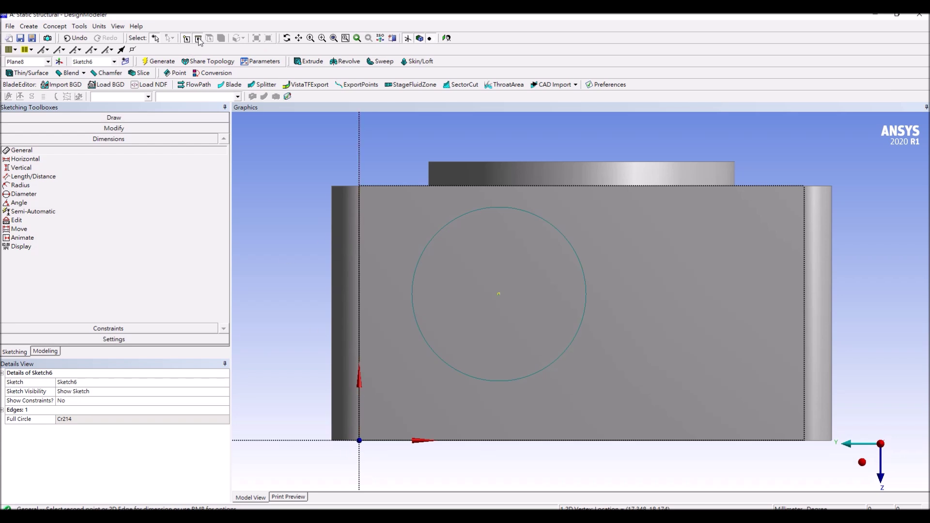
left_click(359, 440)
right_click(450, 393)
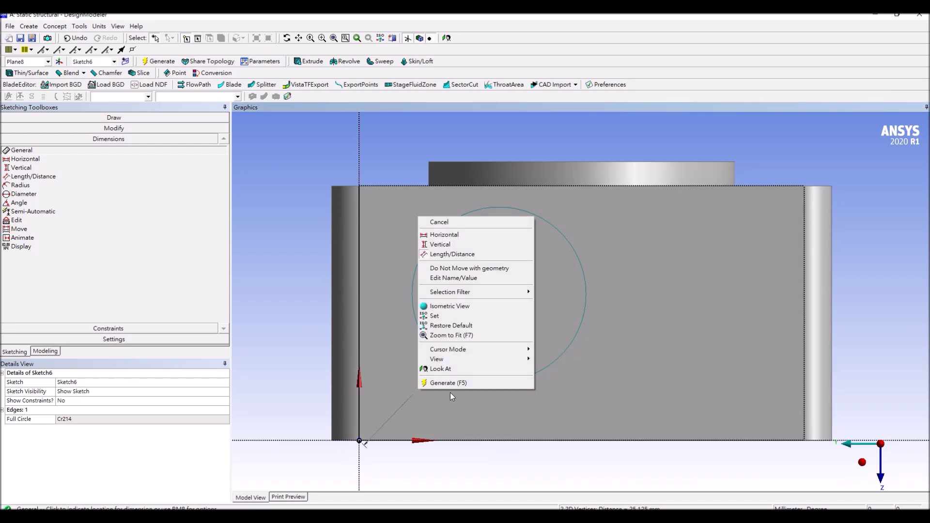
left_click(475, 235)
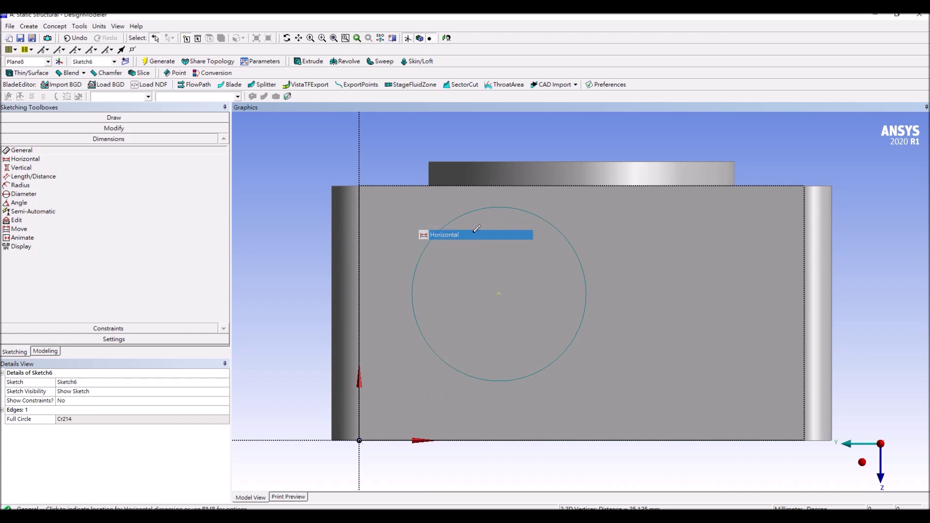
left_click(493, 135)
Step: Add a vertical dimension from the circle's centre to the plane origin and a radius dimension to the circle
left_click(499, 294)
left_click(359, 440)
right_click(460, 231)
left_click(544, 266)
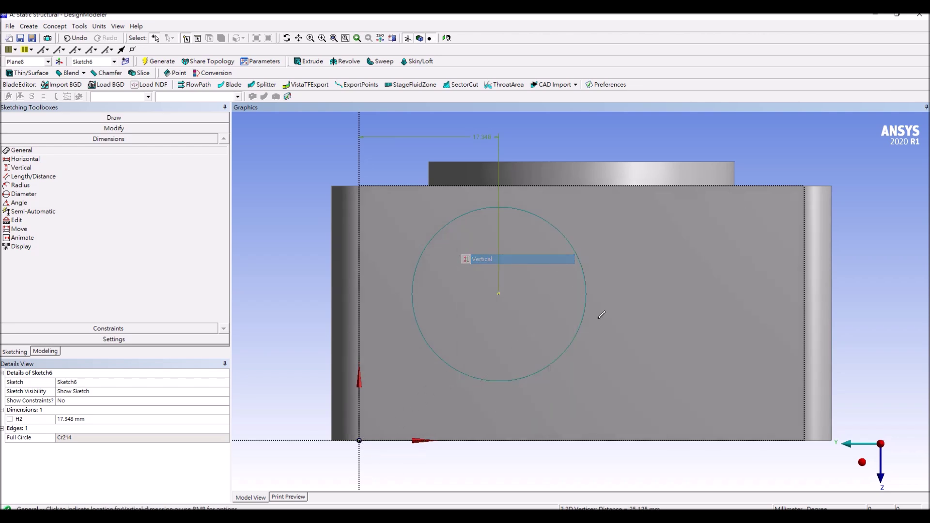
left_click(618, 330)
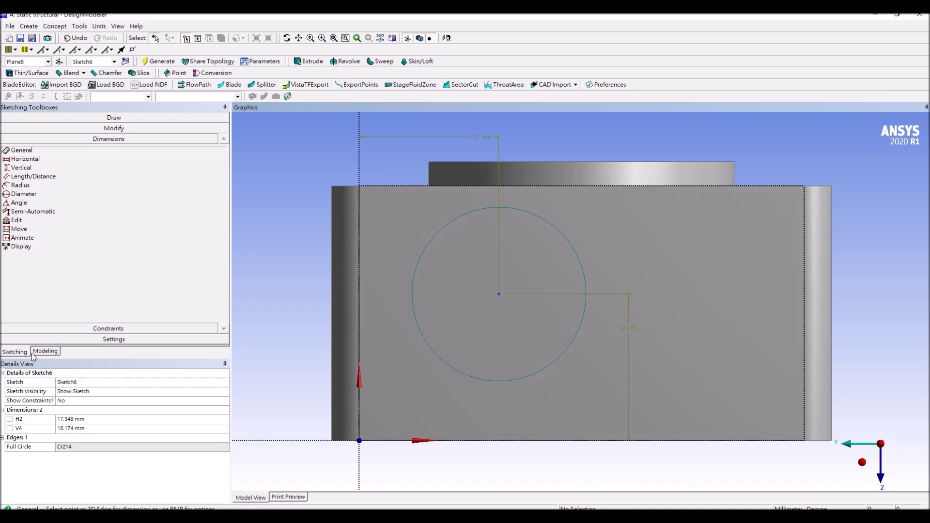
left_click(22, 185)
left_click(573, 249)
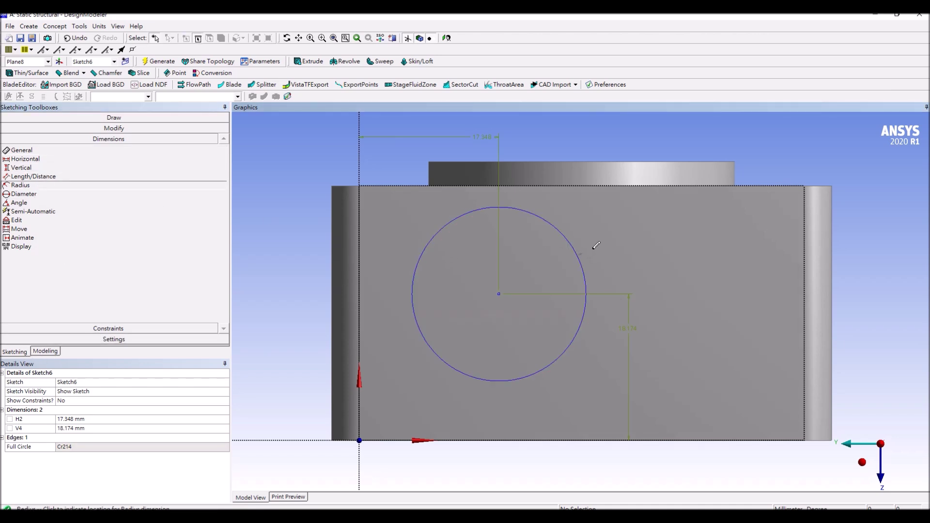
left_click(611, 249)
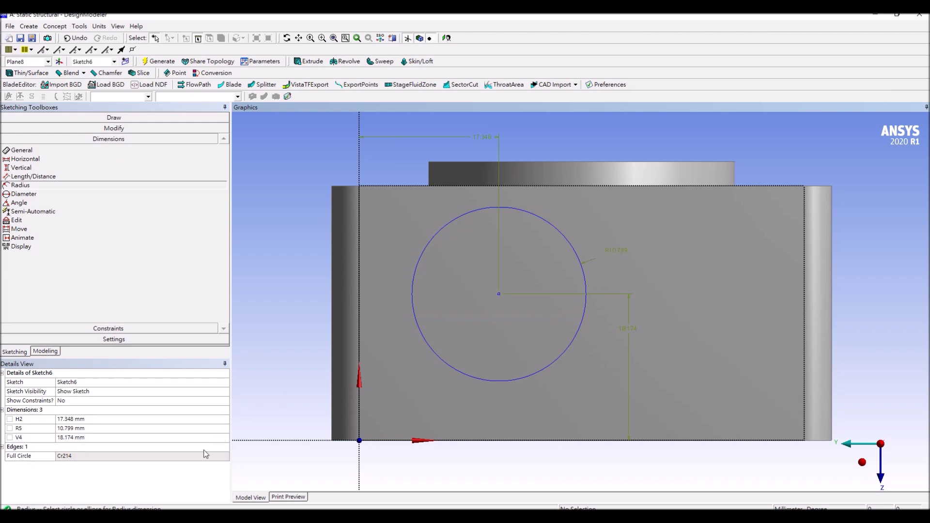
Step: Set the circle's horizontal distance to 27.6 mm, radius to 8.5 mm and vertical distance to 20.3 mm, and generate the sketch
left_click(92, 419)
type("27.6")
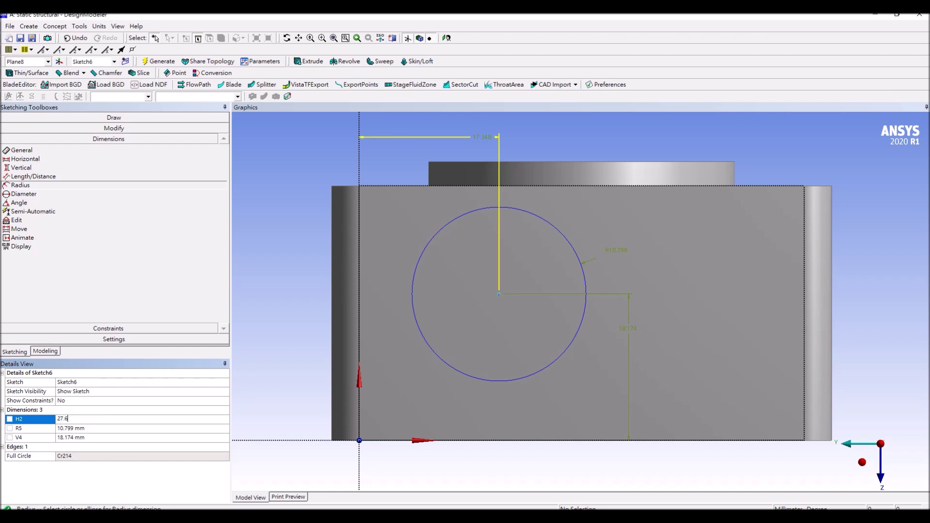
key("Return")
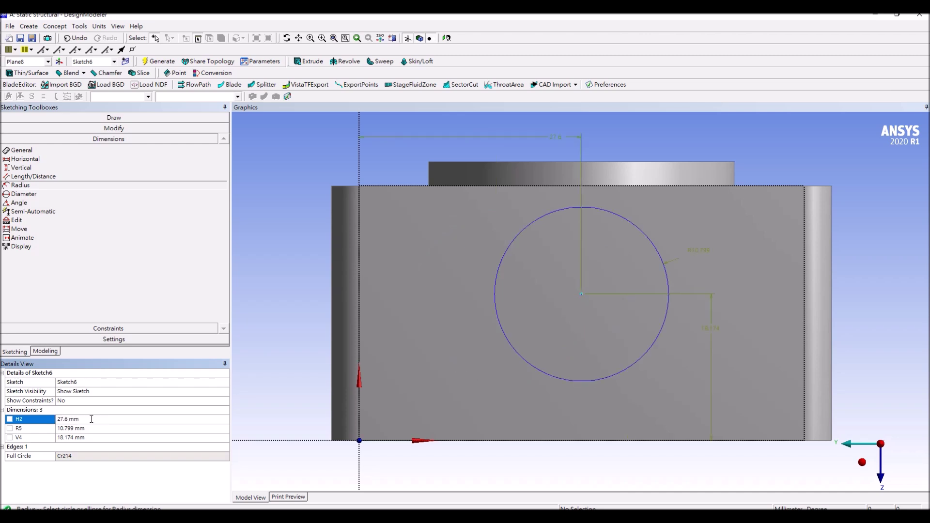
left_click(87, 429)
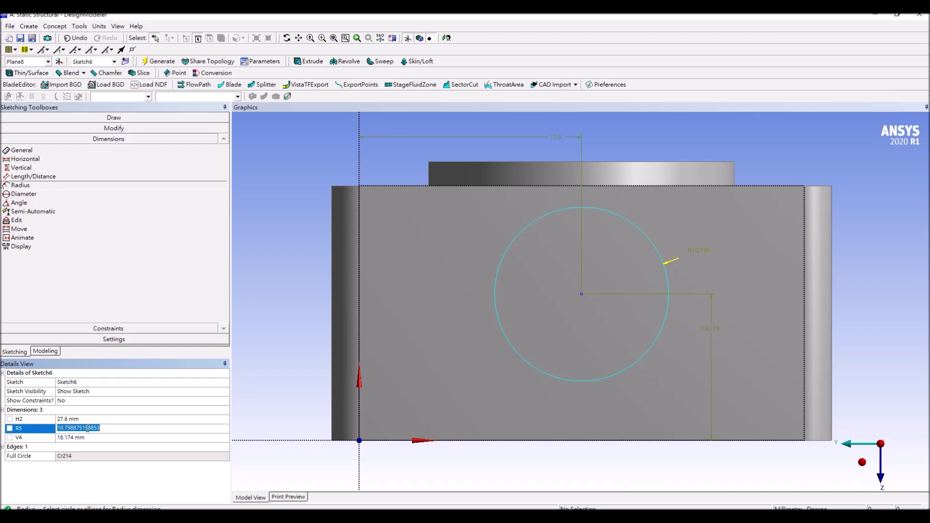
type("8.5")
key("Return")
left_click(85, 438)
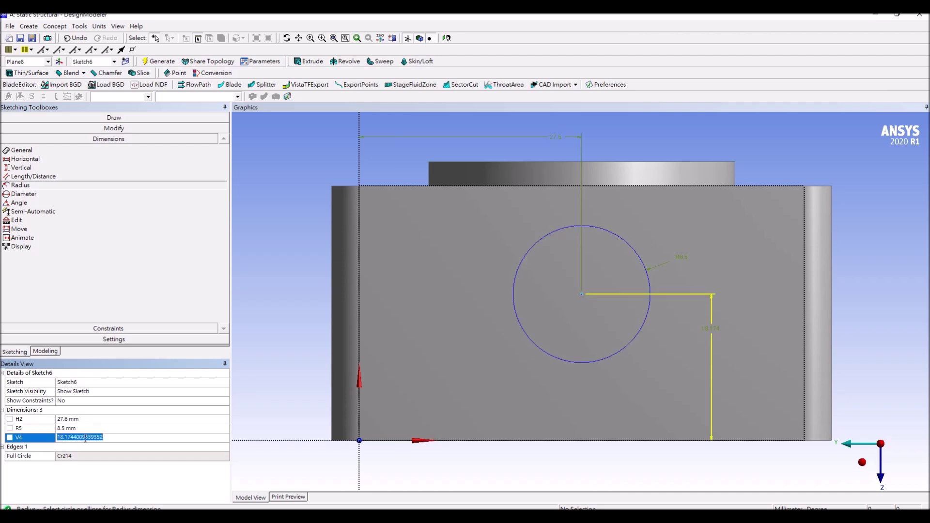
type("20.3")
key("Return")
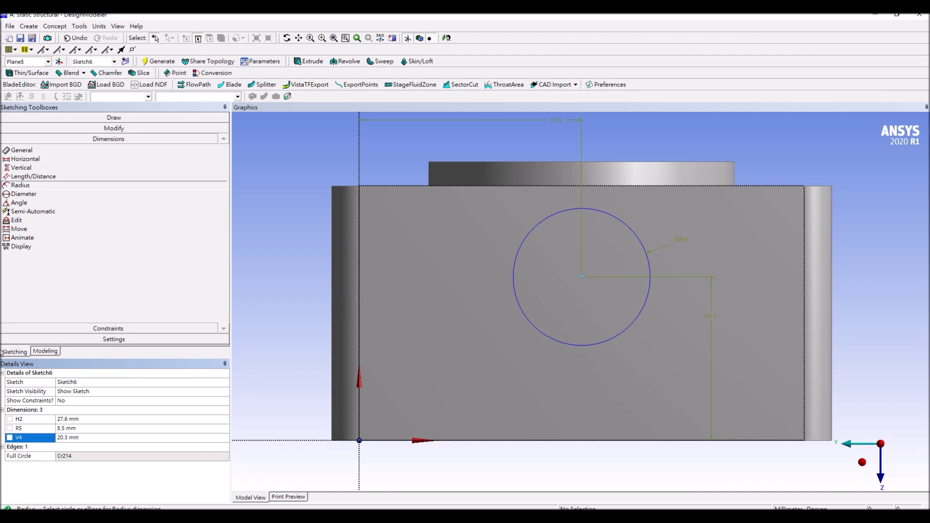
left_click(165, 64)
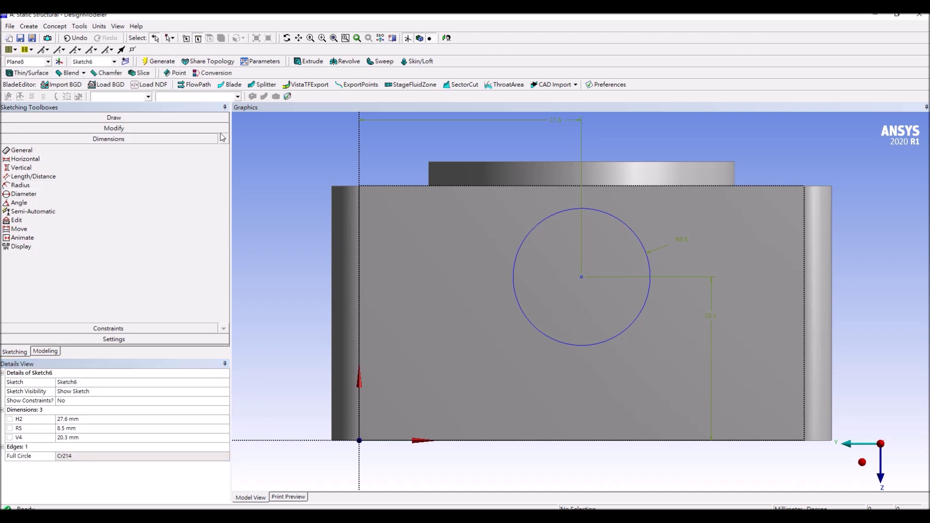
Step: Add a second sketch to the side-face plane and look at it face-on
left_click(33, 352)
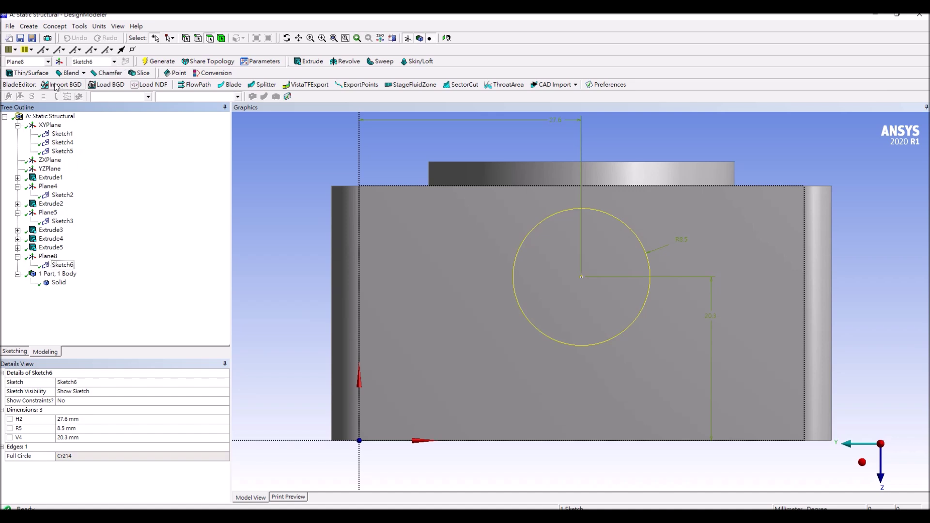
left_click(48, 256)
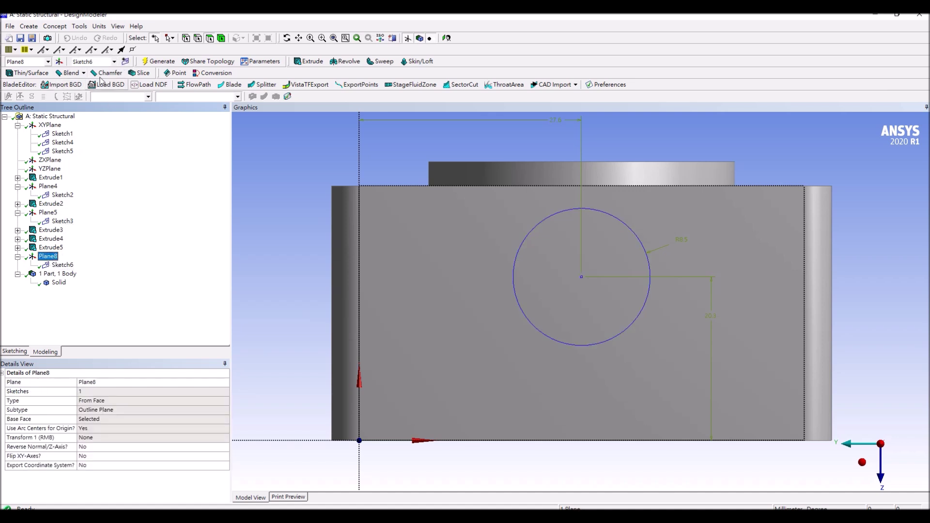
left_click(125, 61)
left_click(72, 274)
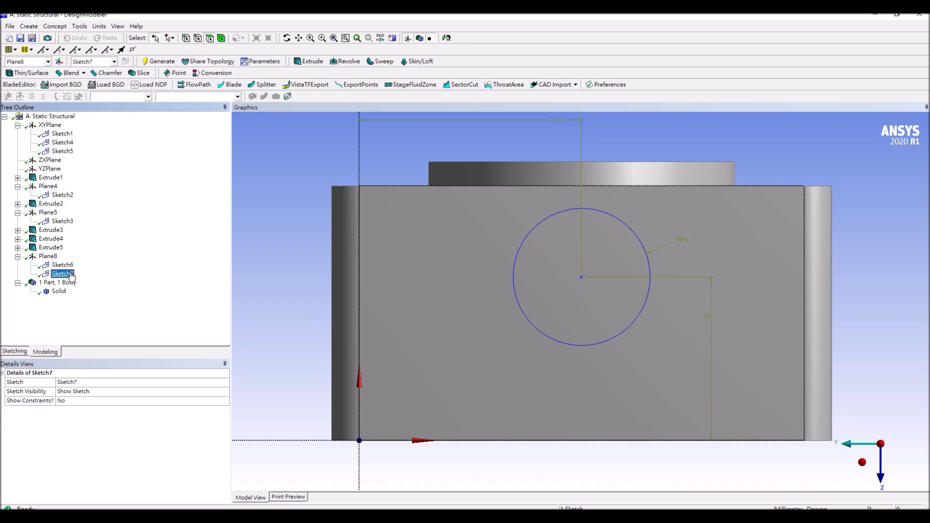
left_click(451, 40)
Step: Sketch a concentric circle of about 6.9 mm radius inside the 8.5 mm radius circle
left_click(14, 352)
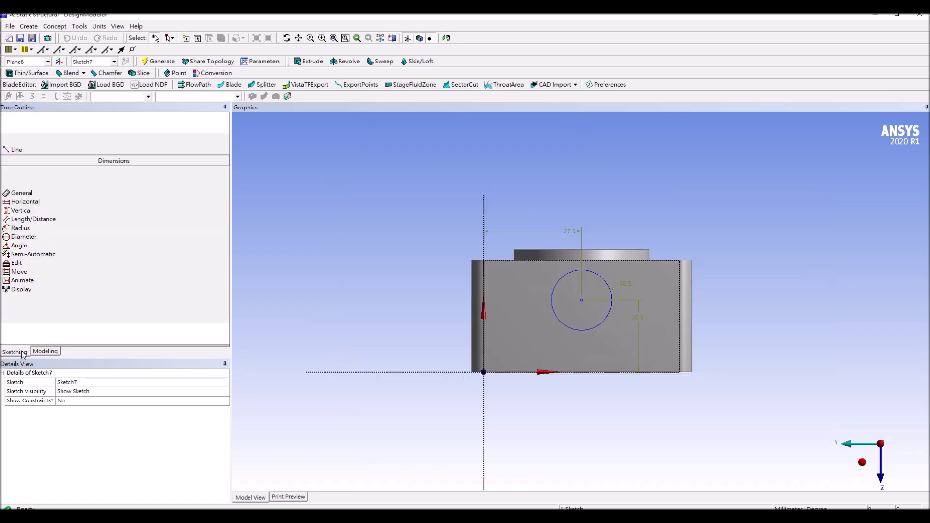
scroll(592, 326, "up", 3)
scroll(593, 327, "up", 2)
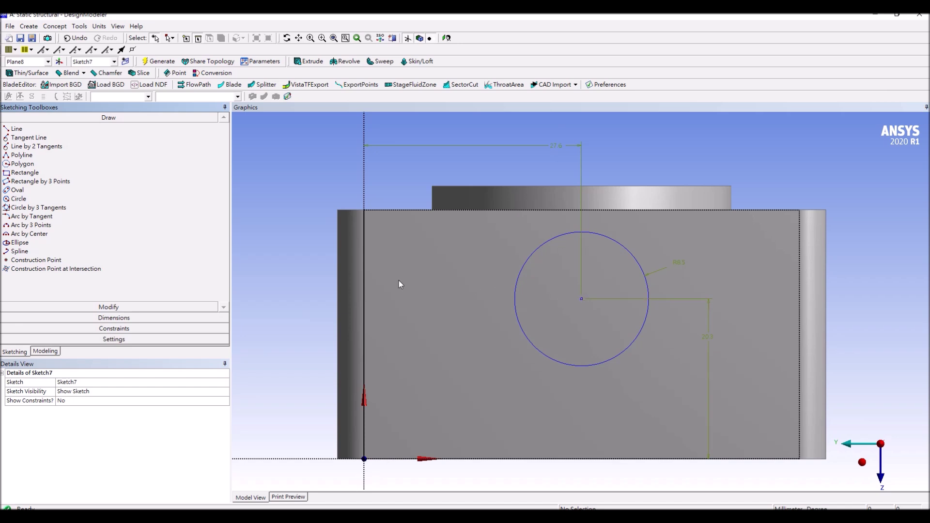
left_click(58, 200)
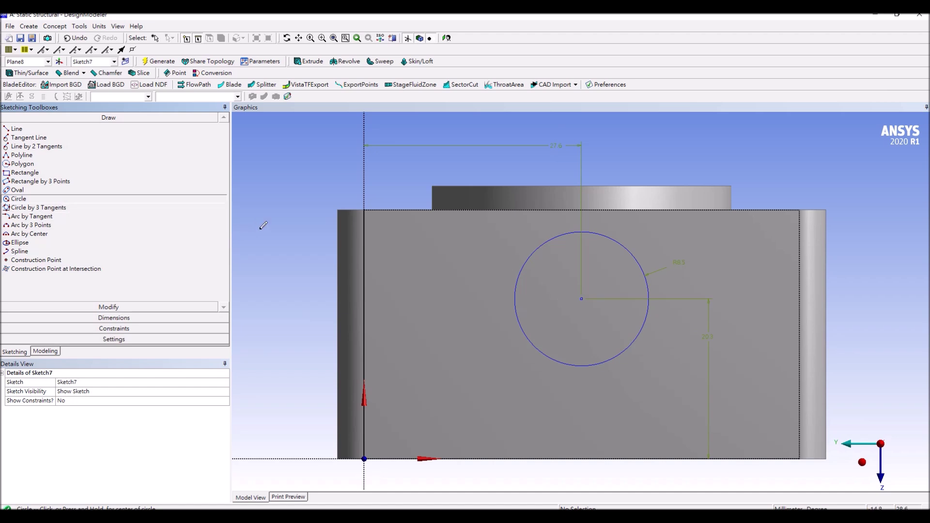
left_click(582, 298)
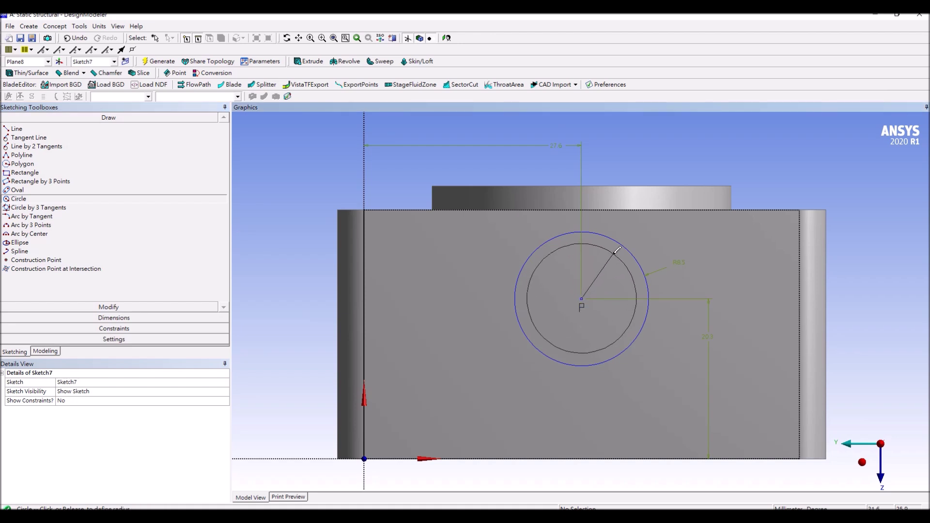
left_click(617, 251)
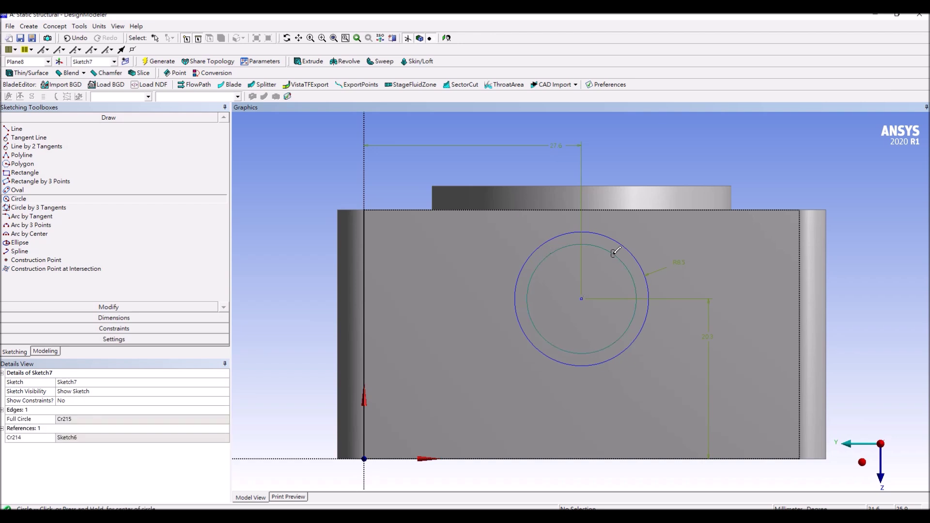
Step: Add a radius dimension to the inner circle and set it to 7.5 mm
left_click(111, 318)
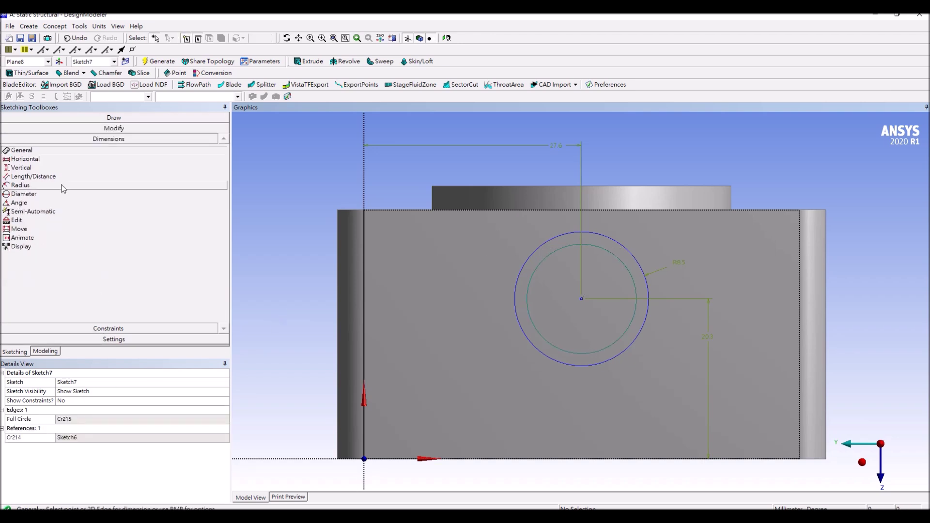
left_click(20, 185)
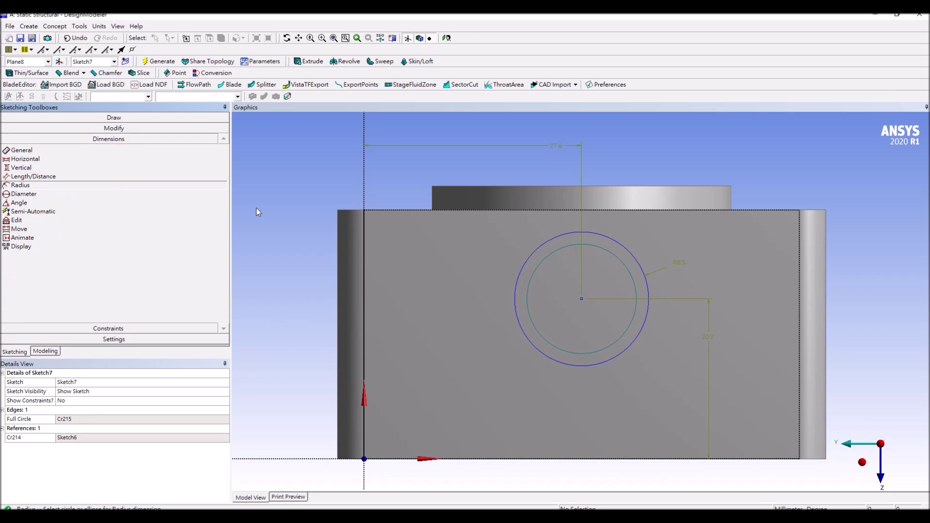
left_click(555, 255)
left_click(460, 260)
left_click(85, 419)
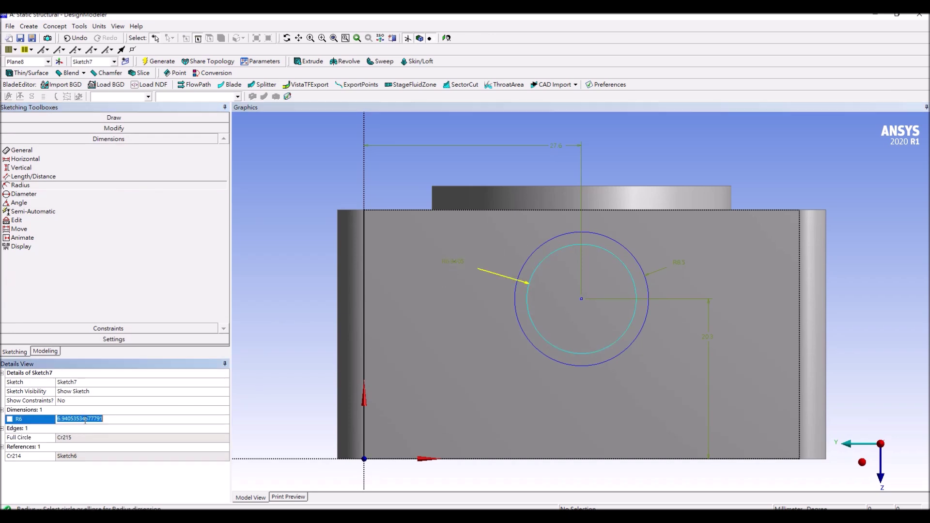
type("7.")
key("Return")
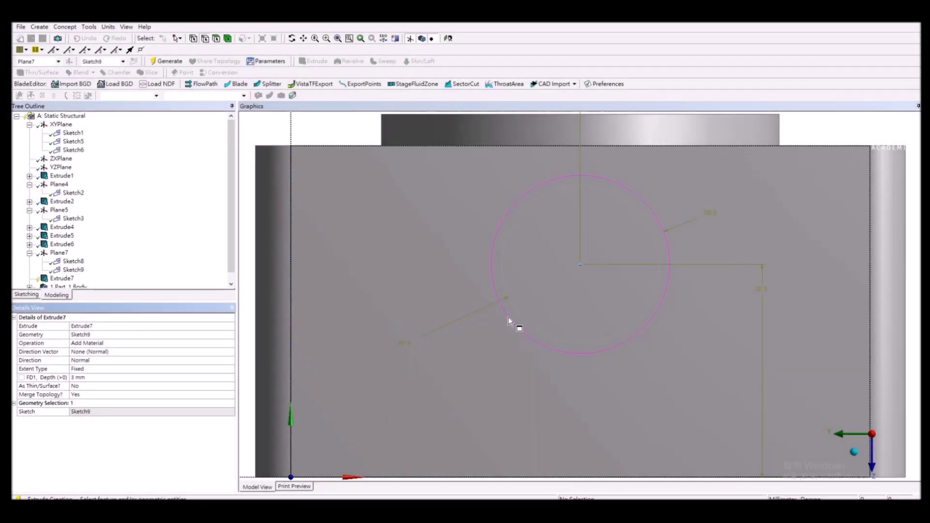
Step: Extrude the outer circle's sketch 15 mm as Add Material in the Reversed direction and generate it
left_click(509, 320)
left_click(97, 335)
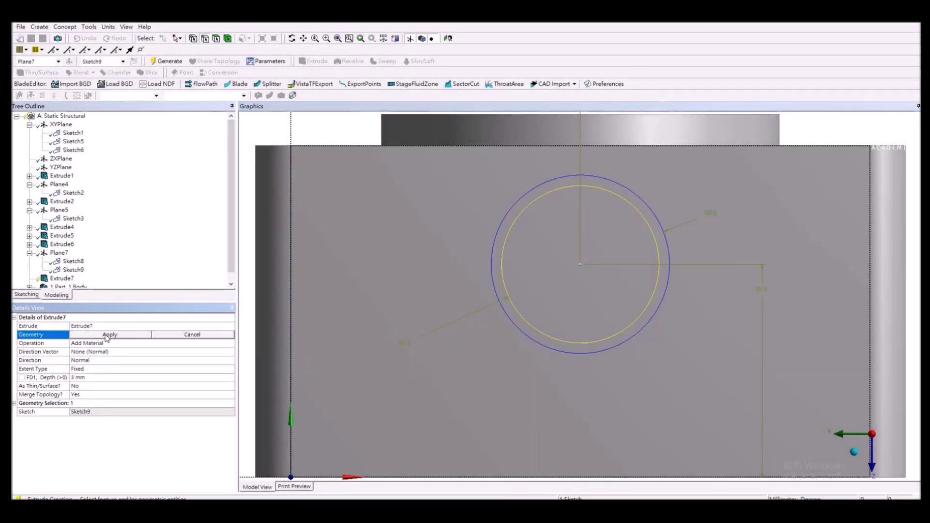
left_click(509, 320)
left_click(121, 337)
left_click(107, 356)
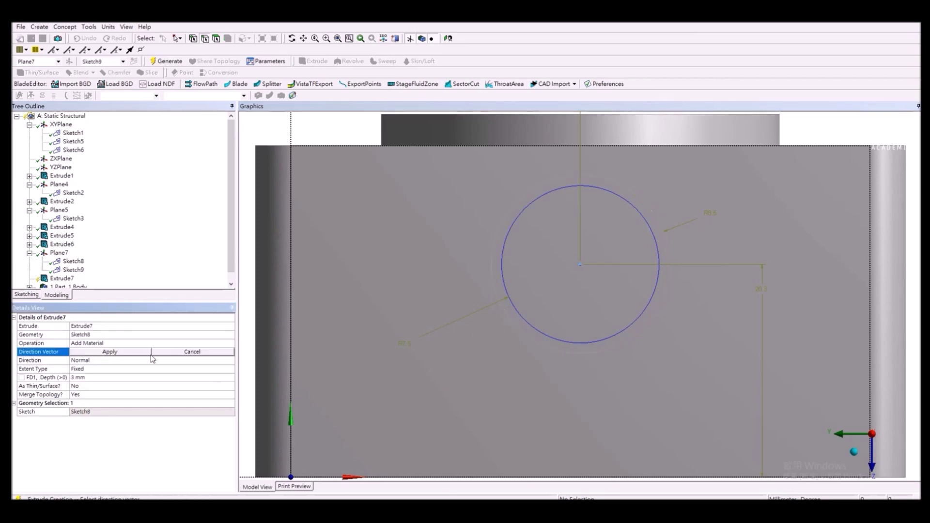
left_click(113, 362)
left_click(230, 362)
left_click(107, 377)
left_click(89, 378)
type("15")
key("Return")
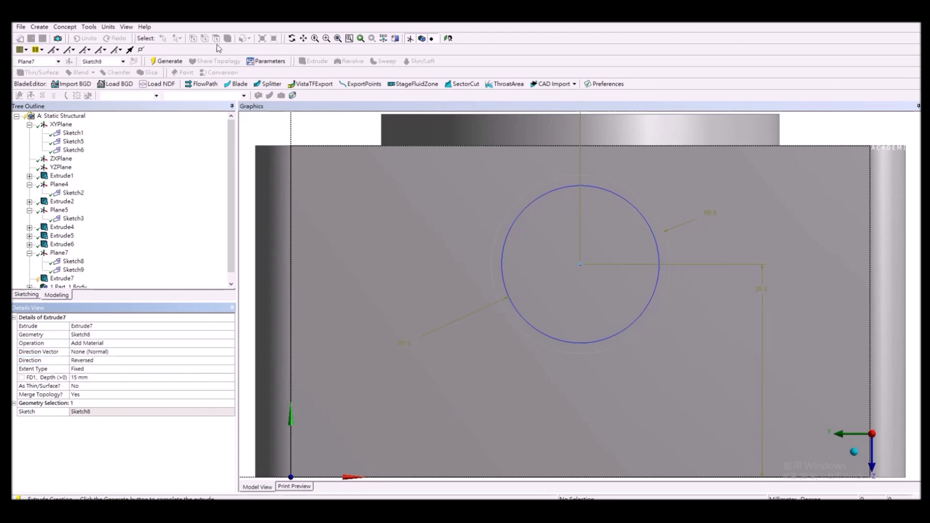
left_click(166, 61)
Step: Extrude the inner circle's sketch as Cut Material in the Reversed direction to a depth of 31 mm and generate the hole
middle_click_drag(845, 458, 700, 312)
left_click(313, 61)
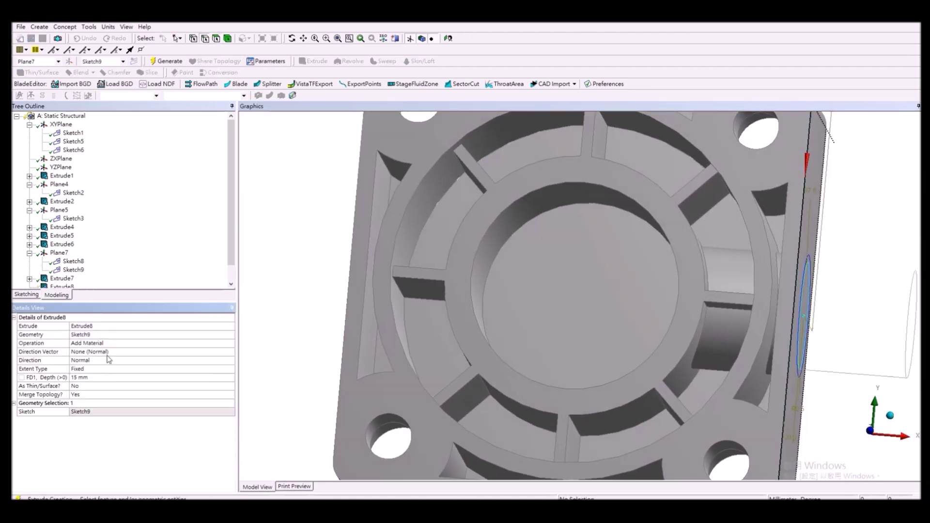
left_click(97, 336)
mouse_move(343, 305)
middle_mouse_down()
mouse_move(358, 277)
mouse_move(524, 264)
middle_mouse_up()
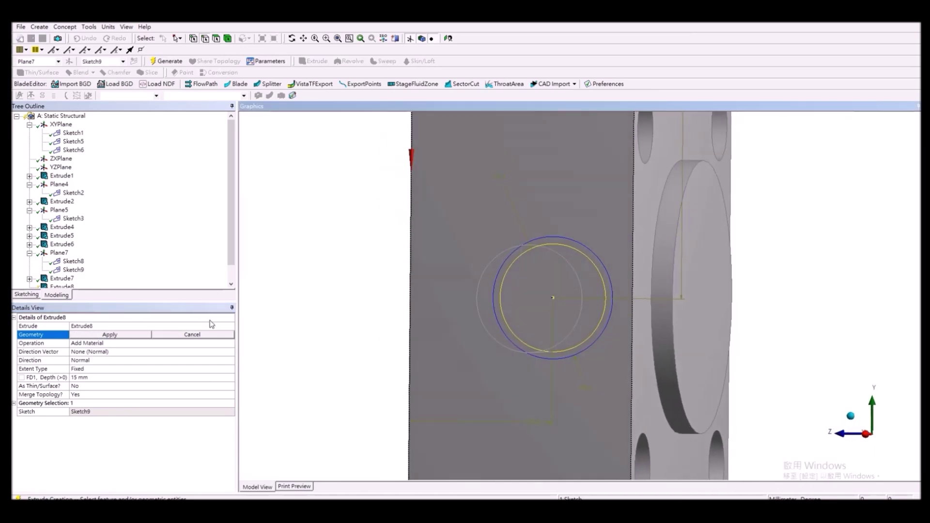
left_click(99, 335)
left_click(98, 345)
left_click(231, 344)
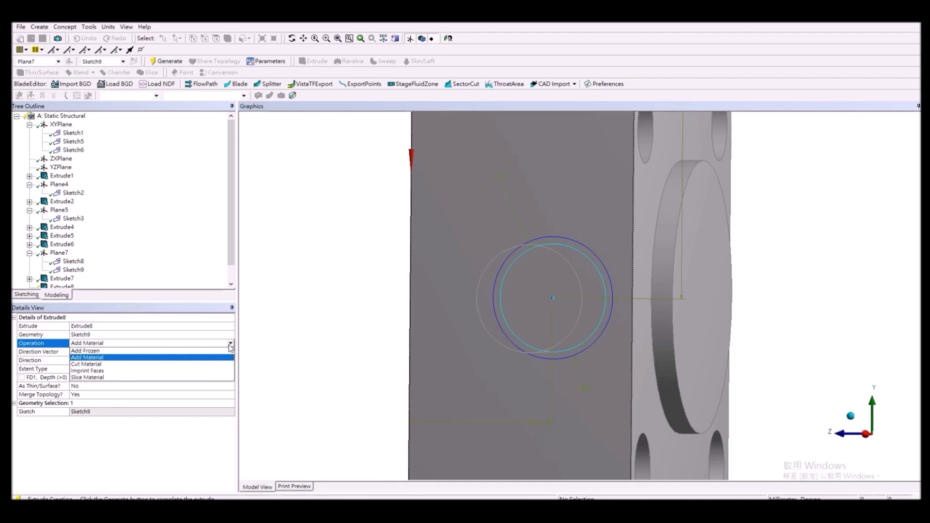
left_click(114, 365)
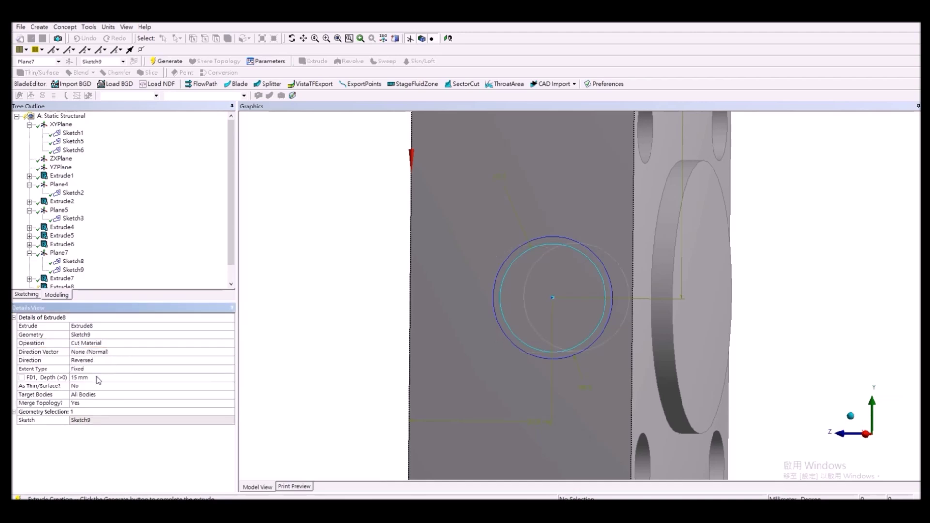
left_click(98, 378)
type("31")
key("Return")
left_click(166, 62)
Step: Change the model's display style to Shaded Exterior
left_click(126, 27)
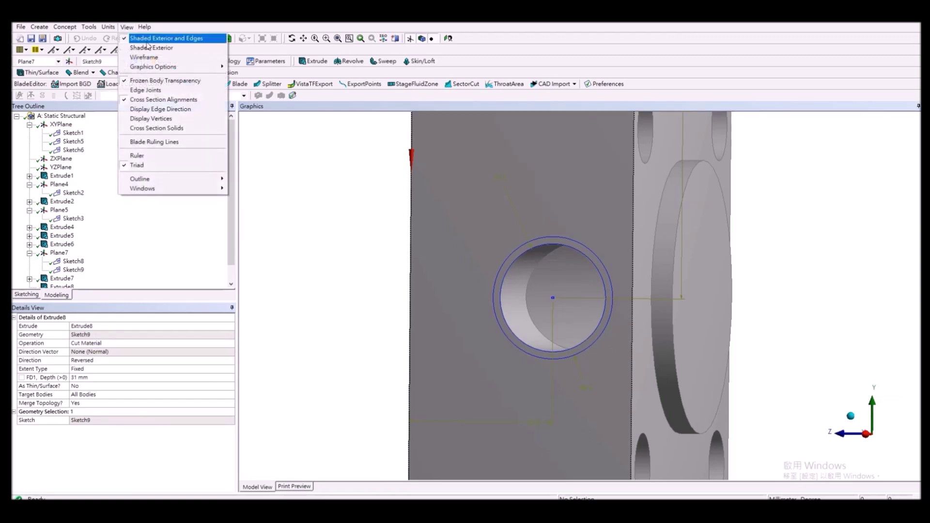
left_click(152, 49)
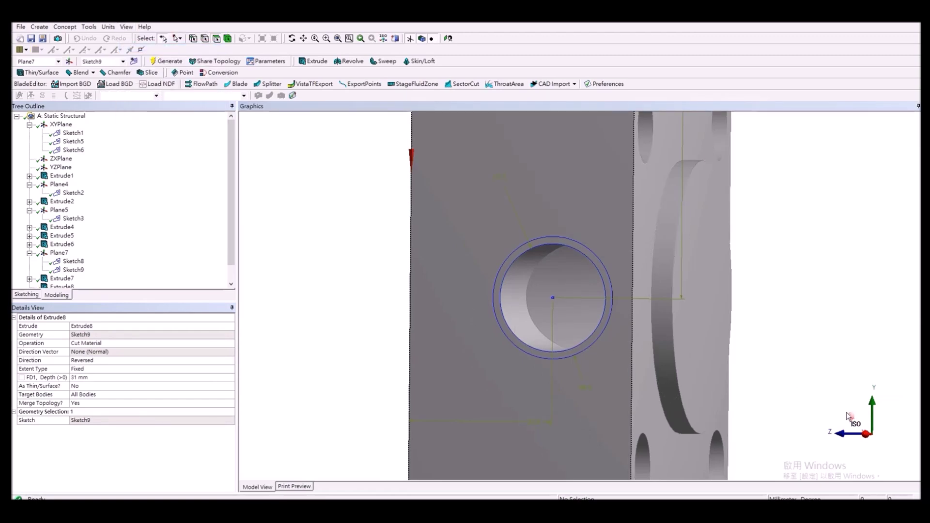